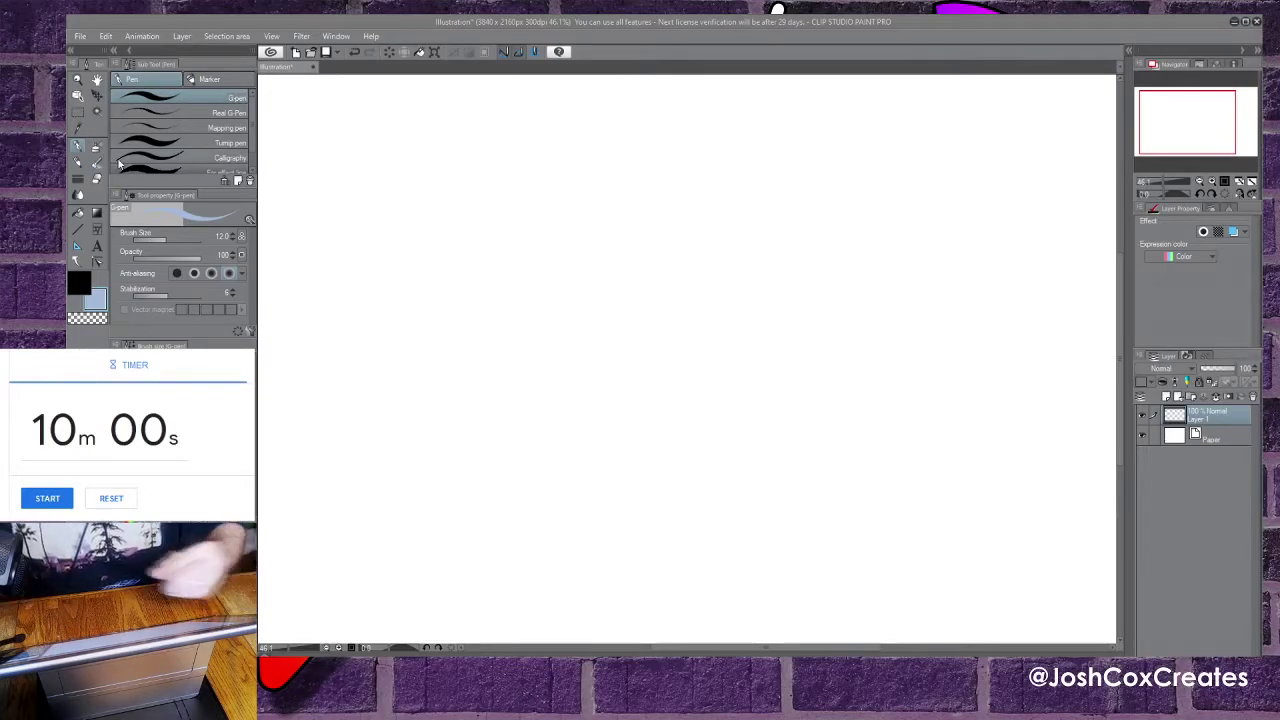
# Start the ten-minute countdown timer.
pyautogui.click(47, 498)
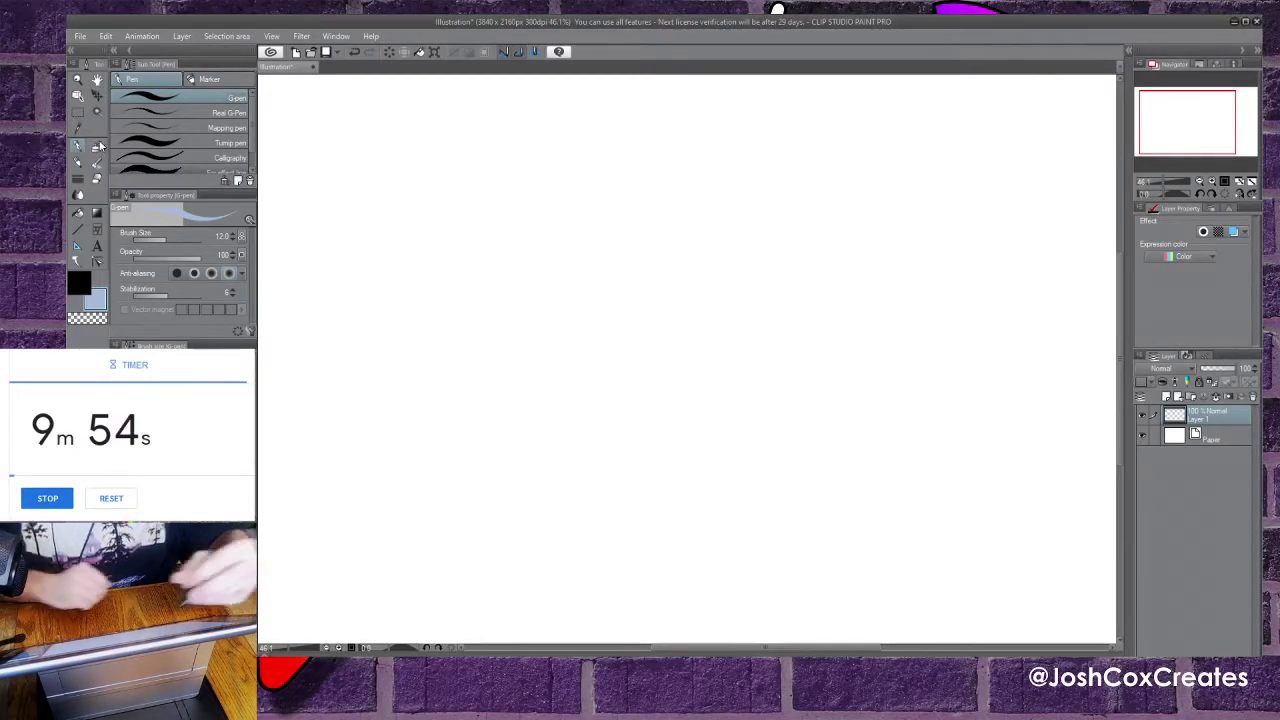
pyautogui.moveTo(487, 212)
pyautogui.mouseDown()
pyautogui.moveTo(455, 330)
pyautogui.moveTo(420, 272)
pyautogui.mouseUp()
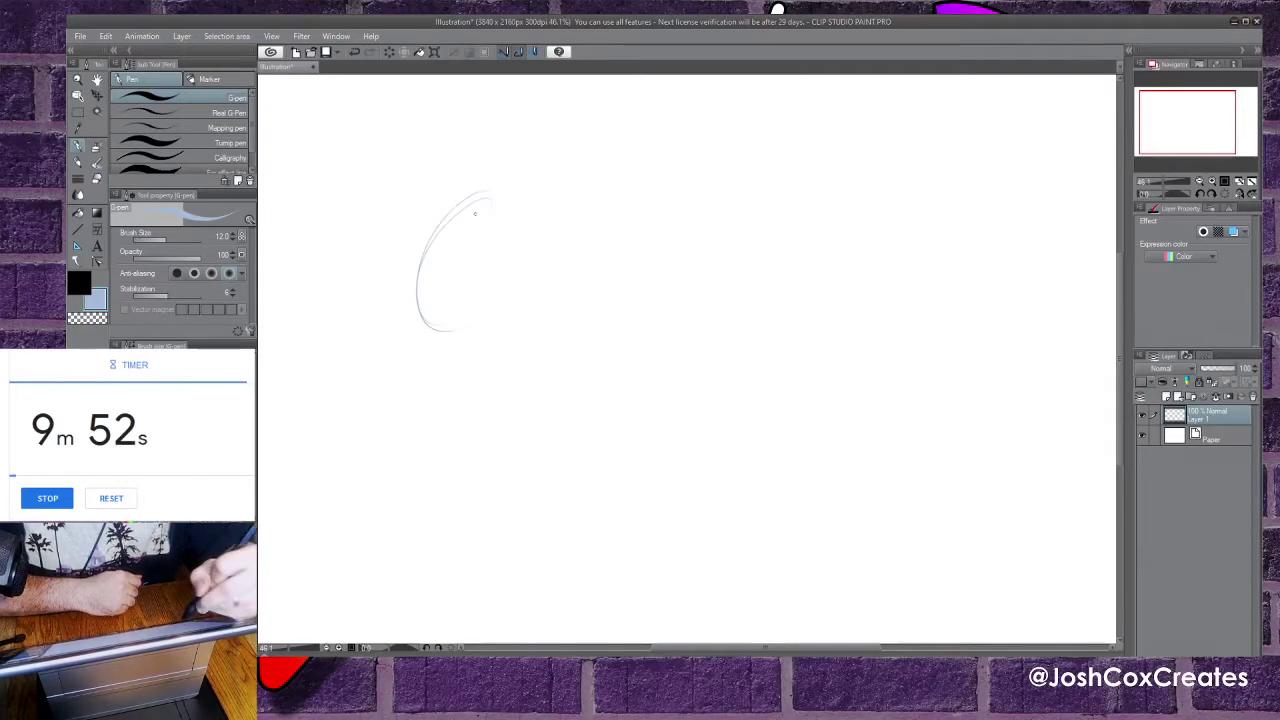
pyautogui.hotkey('ctrl', 'z')
pyautogui.hotkey('ctrl', 'z')
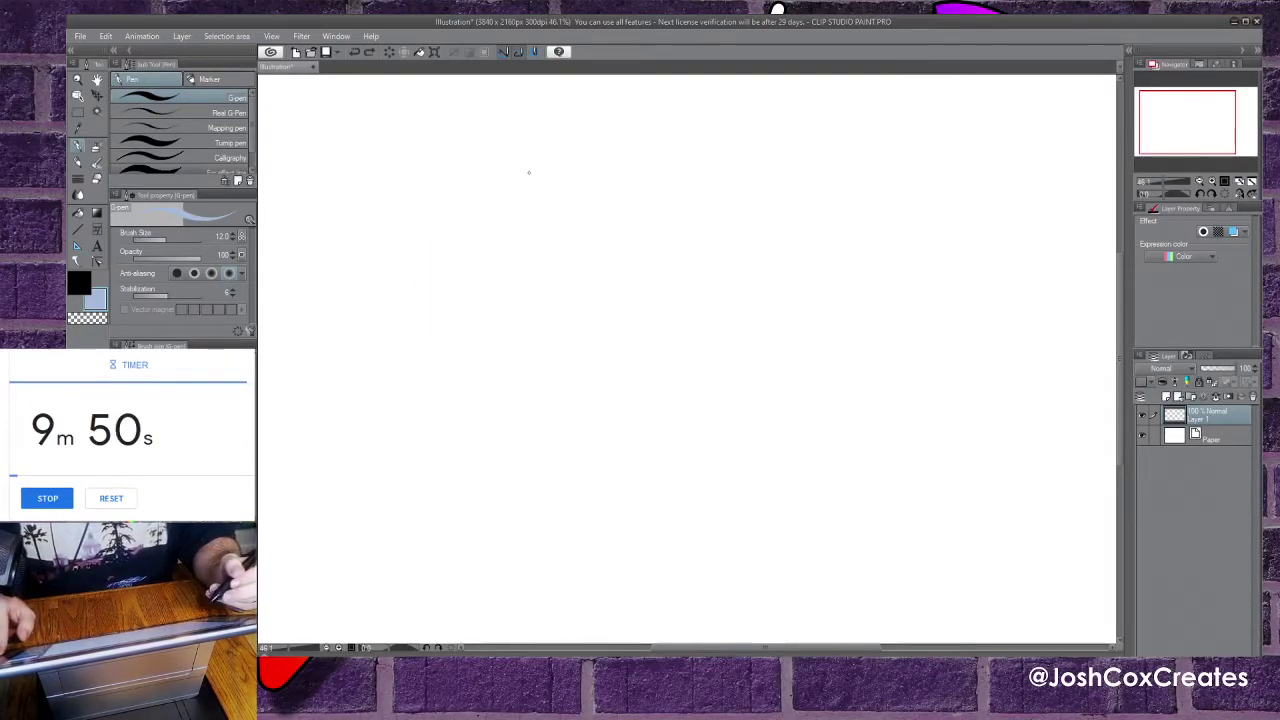
# Sketch two angry eyes with slanted brows in light blue and add small frown wrinkles between them.
pyautogui.moveTo(633, 240)
pyautogui.mouseDown()
pyautogui.moveTo(626, 256)
pyautogui.moveTo(591, 229)
pyautogui.moveTo(546, 222)
pyautogui.mouseUp()
pyautogui.moveTo(630, 250); pyautogui.dragTo(550, 223)
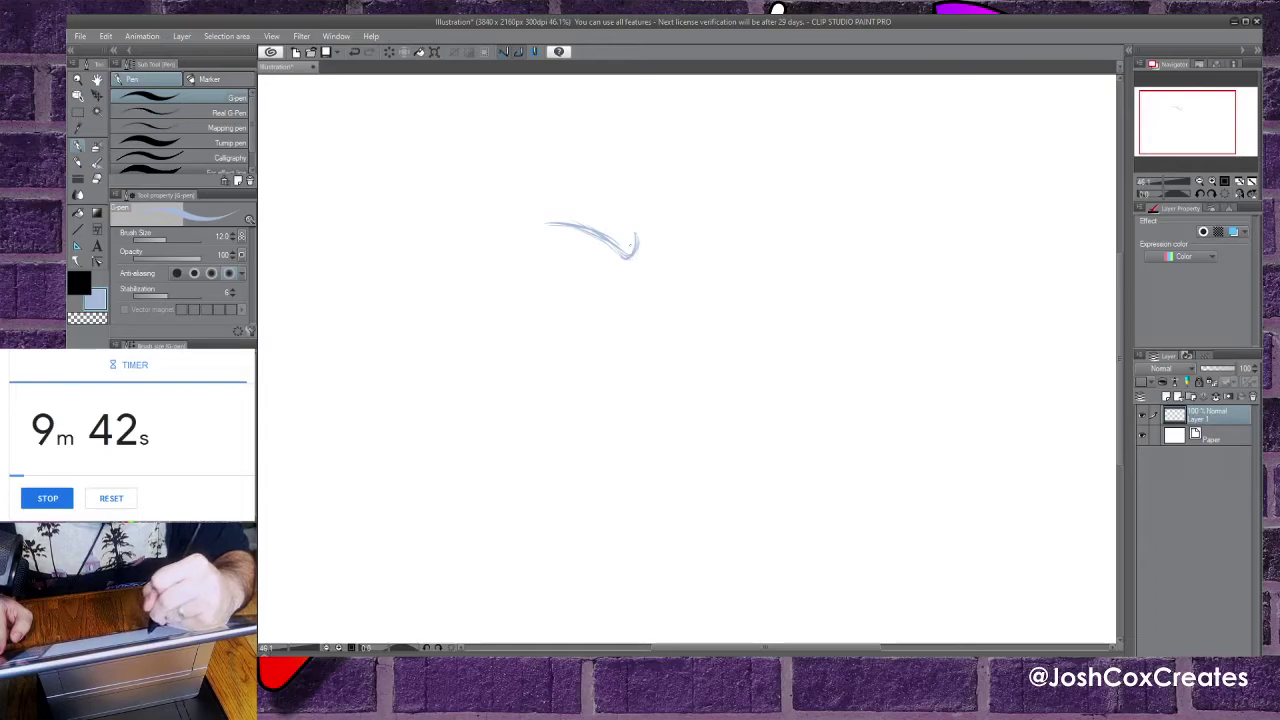
pyautogui.moveTo(600, 236)
pyautogui.mouseDown()
pyautogui.moveTo(585, 263)
pyautogui.moveTo(606, 272)
pyautogui.mouseUp()
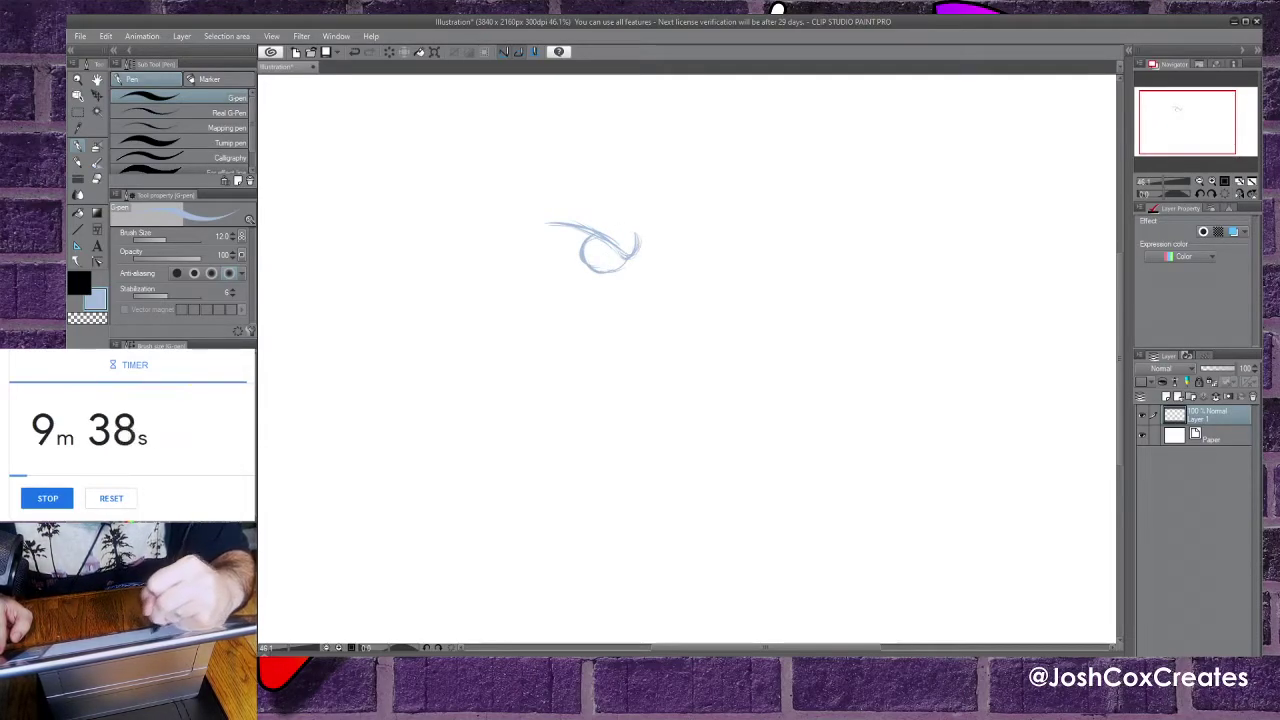
pyautogui.moveTo(664, 236)
pyautogui.mouseDown()
pyautogui.moveTo(711, 228)
pyautogui.moveTo(676, 241)
pyautogui.moveTo(711, 230)
pyautogui.moveTo(686, 267)
pyautogui.moveTo(671, 262)
pyautogui.moveTo(716, 222)
pyautogui.mouseUp()
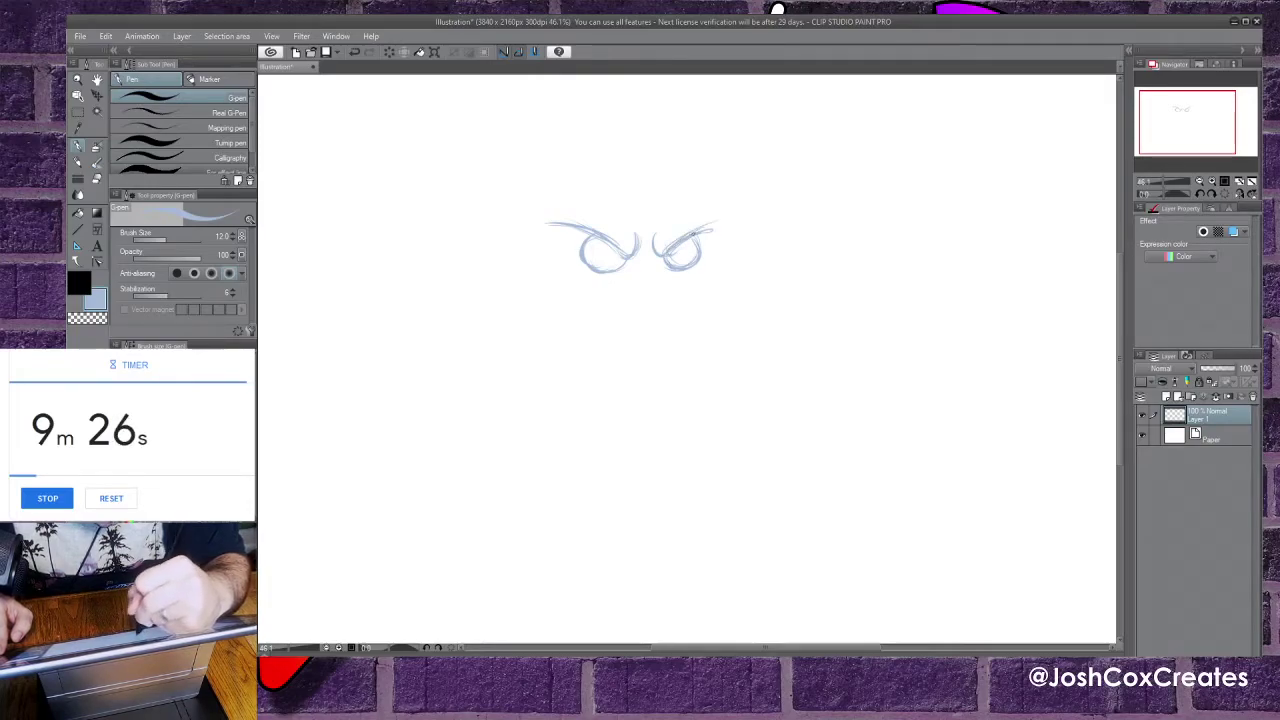
pyautogui.moveTo(641, 253); pyautogui.dragTo(643, 241)
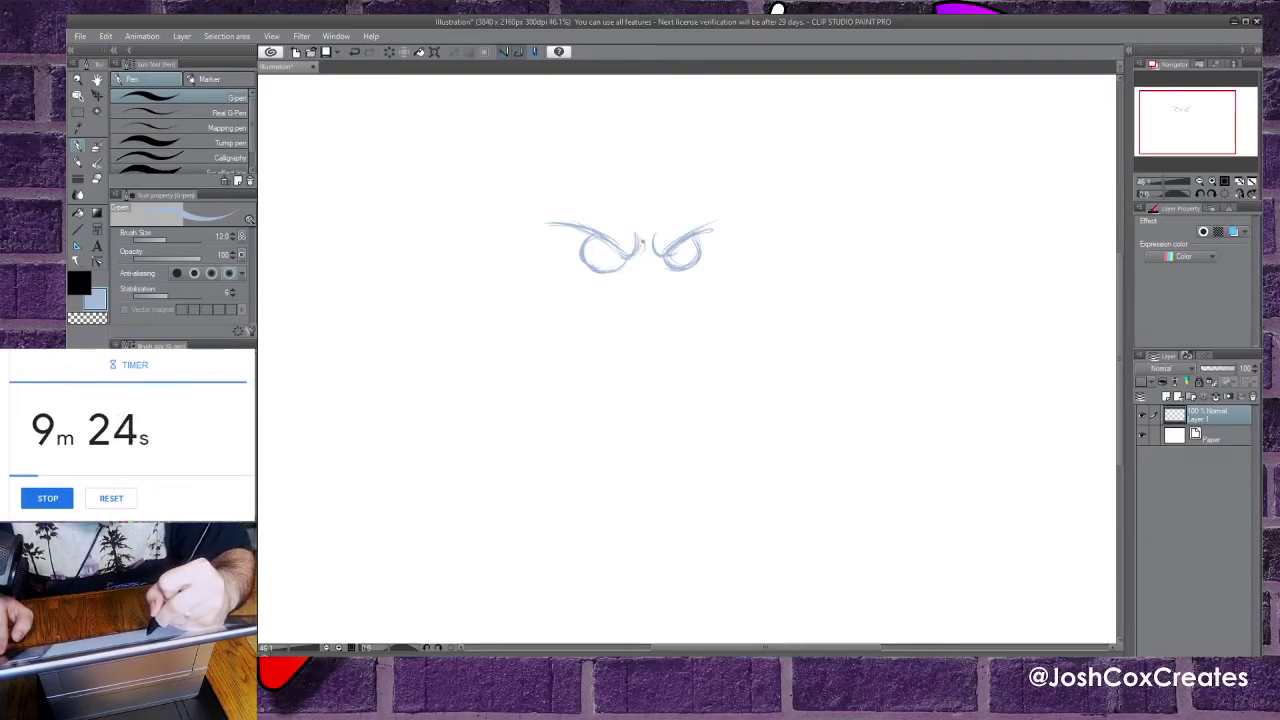
pyautogui.hotkey('ctrl', 'z')
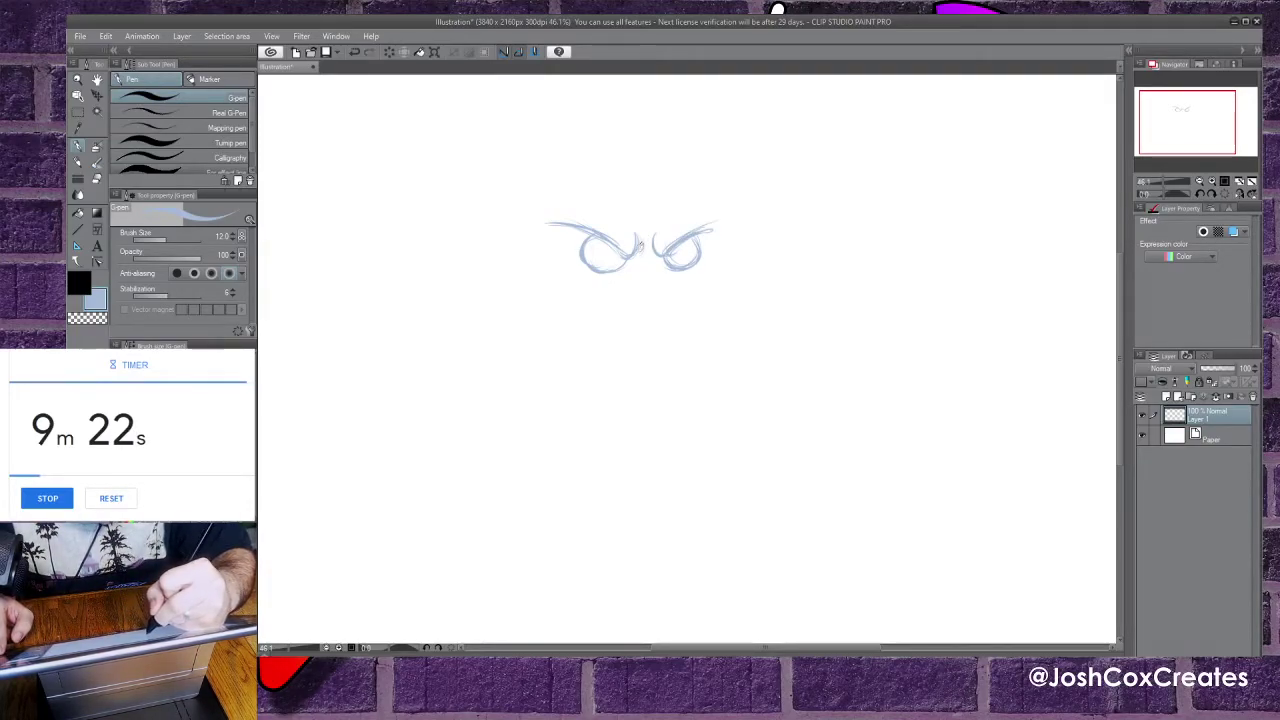
pyautogui.moveTo(646, 249)
pyautogui.mouseDown()
pyautogui.moveTo(656, 238)
pyautogui.moveTo(661, 254)
pyautogui.mouseUp()
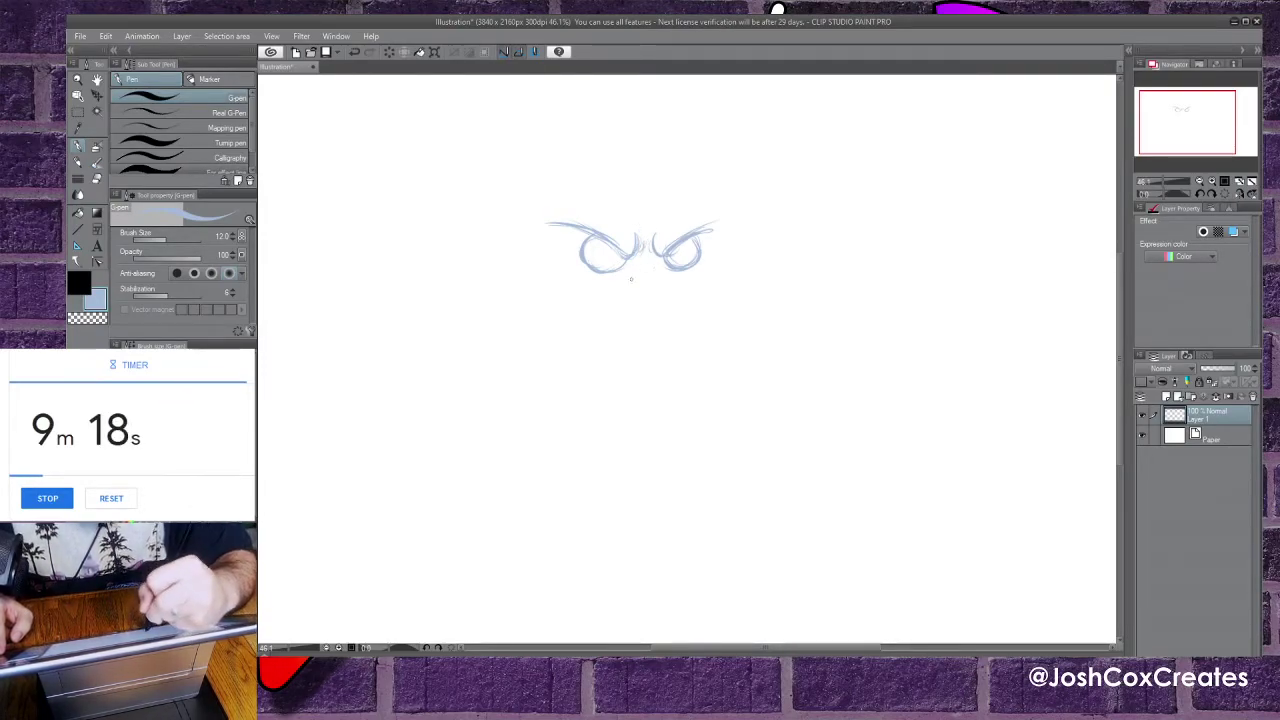
# Sketch the outline of a crooked carrot nose below the eyes, bending up and ending in a sharp tip past the face.
pyautogui.moveTo(644, 270); pyautogui.dragTo(625, 293)
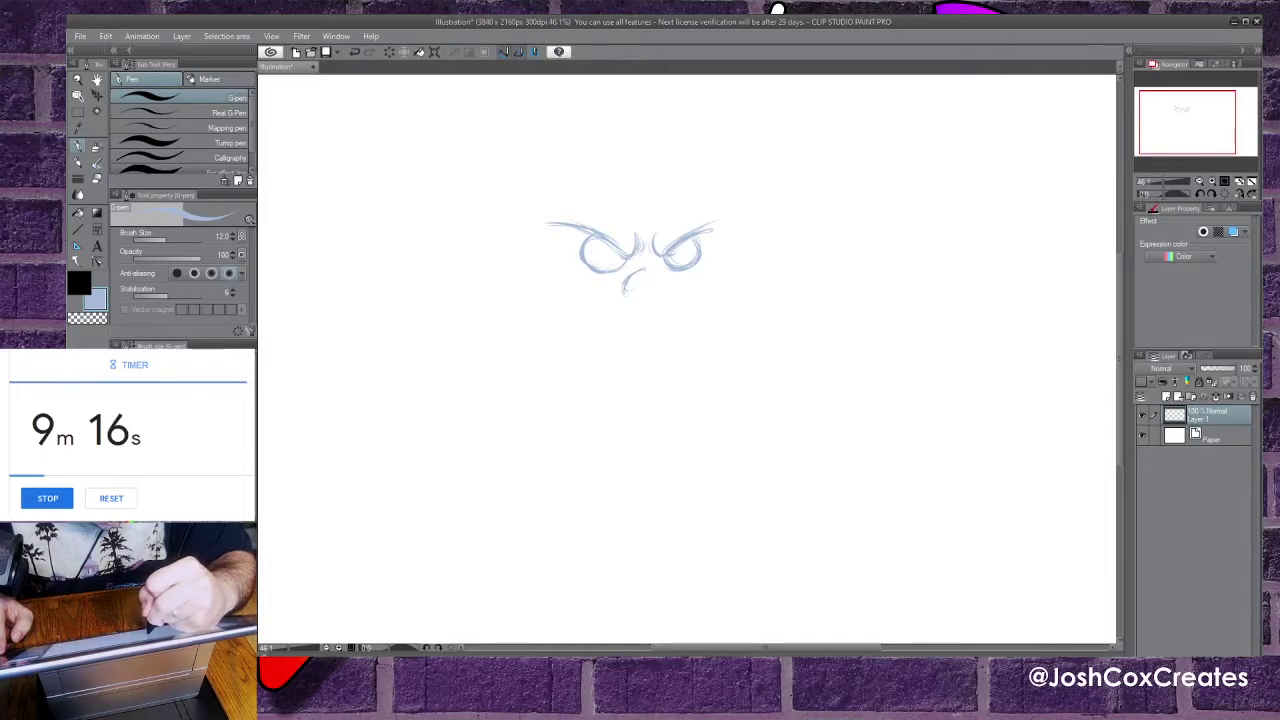
pyautogui.moveTo(644, 268); pyautogui.dragTo(684, 289)
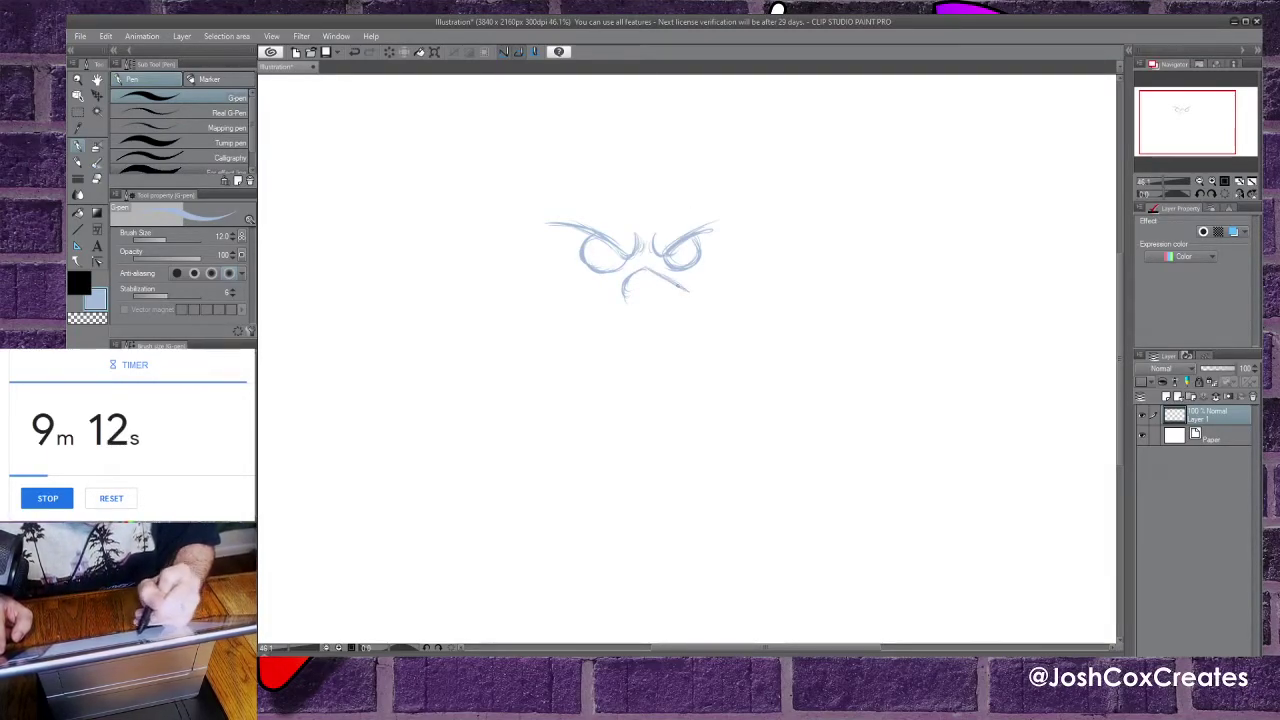
pyautogui.moveTo(690, 291); pyautogui.dragTo(702, 287)
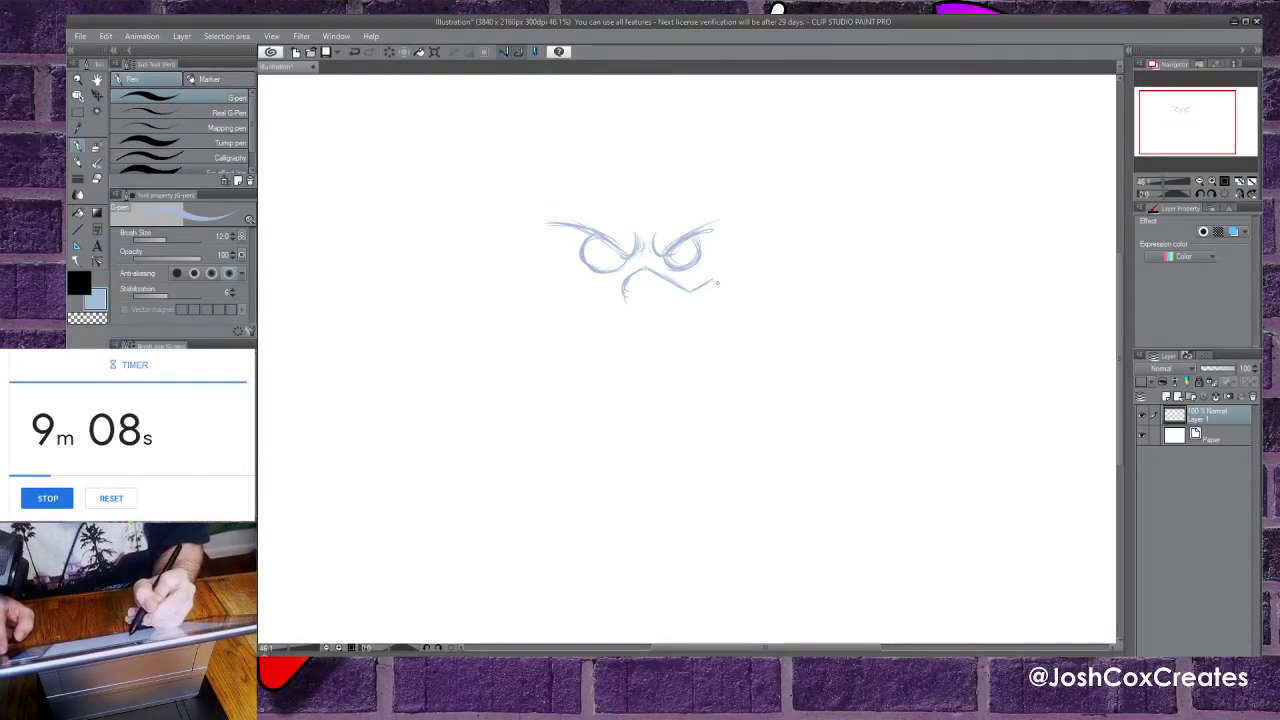
pyautogui.moveTo(716, 283); pyautogui.dragTo(762, 312)
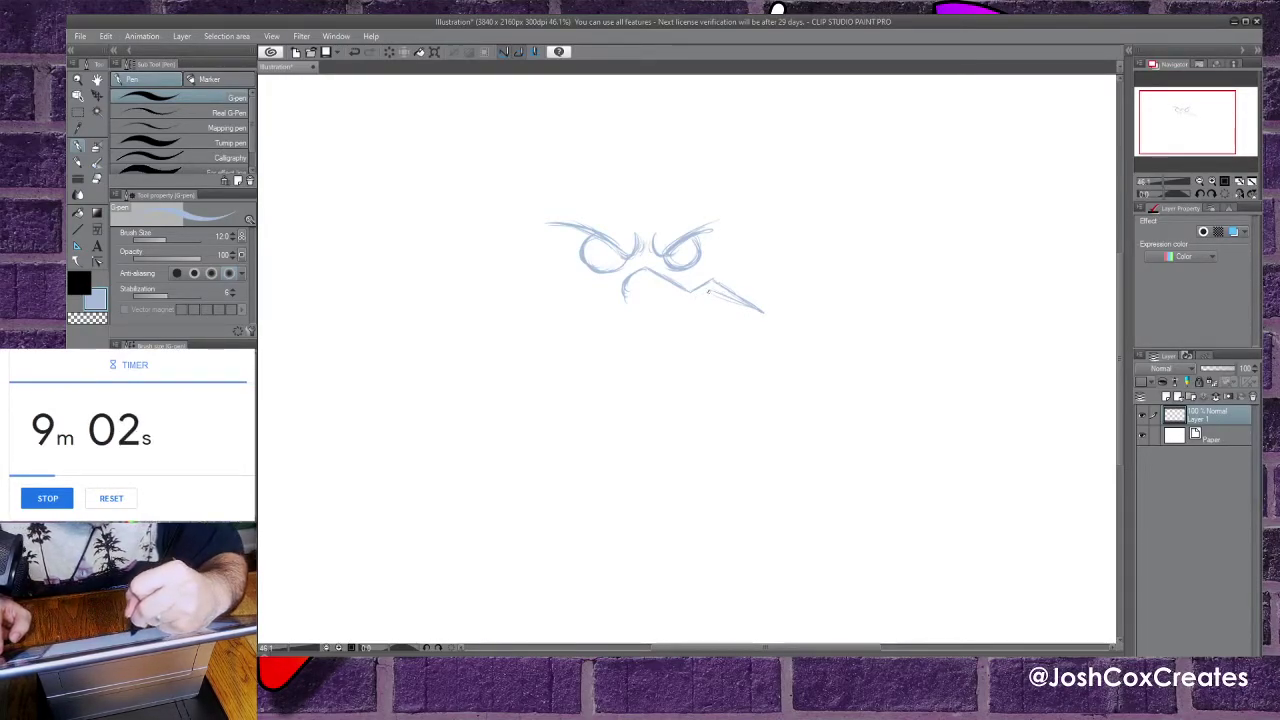
pyautogui.moveTo(709, 291); pyautogui.dragTo(681, 311)
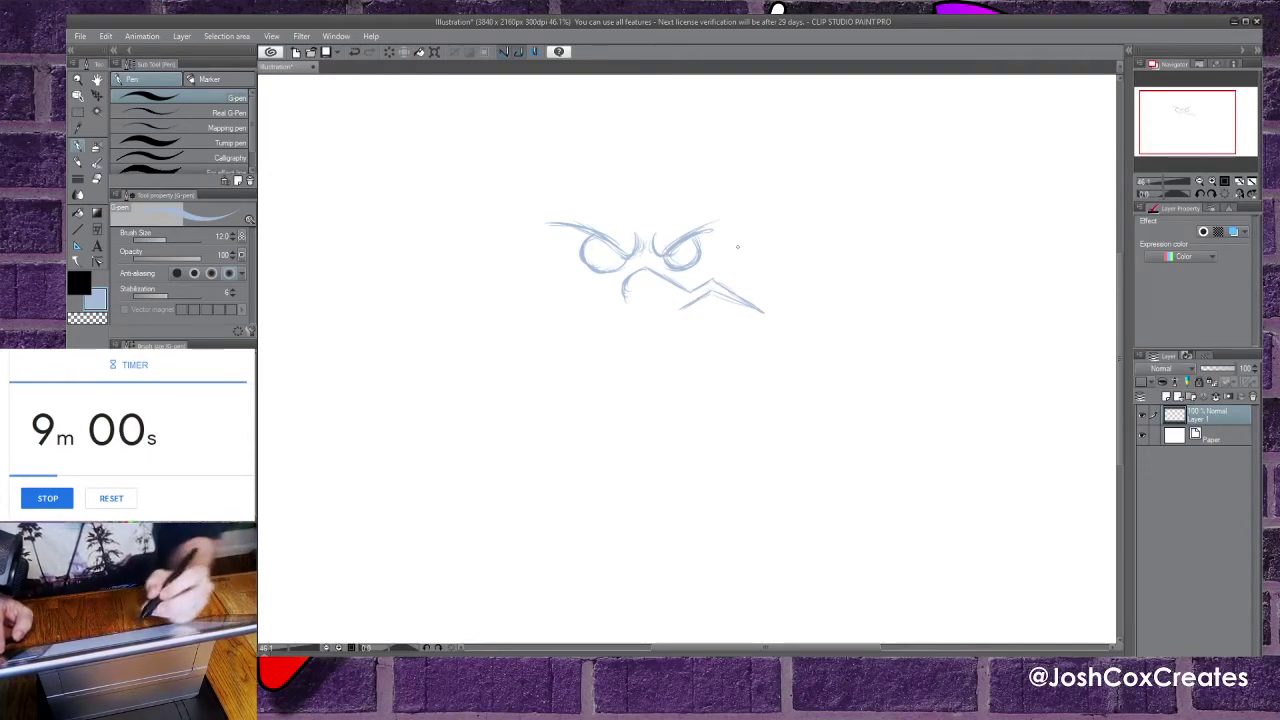
pyautogui.moveTo(612, 290); pyautogui.dragTo(682, 306)
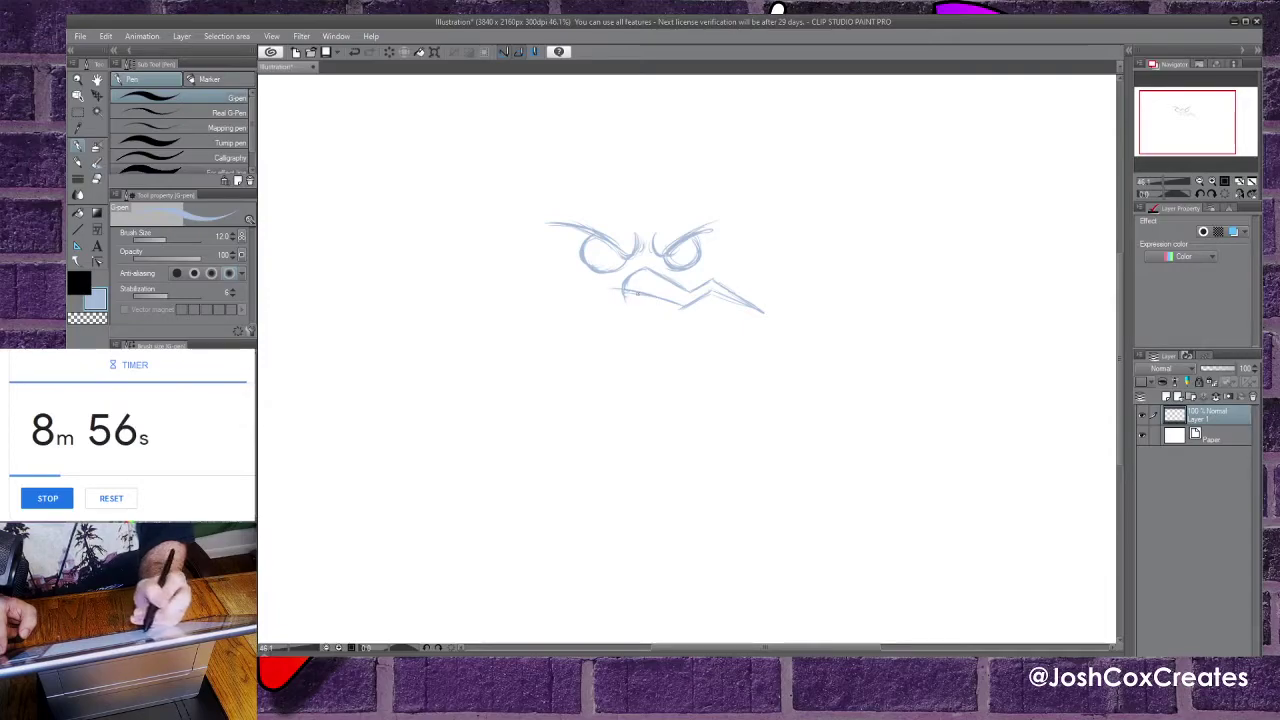
# Erase the stray lines at the nose's base and shorten the outer tip of the left brow with the Hard eraser.
pyautogui.press('e')
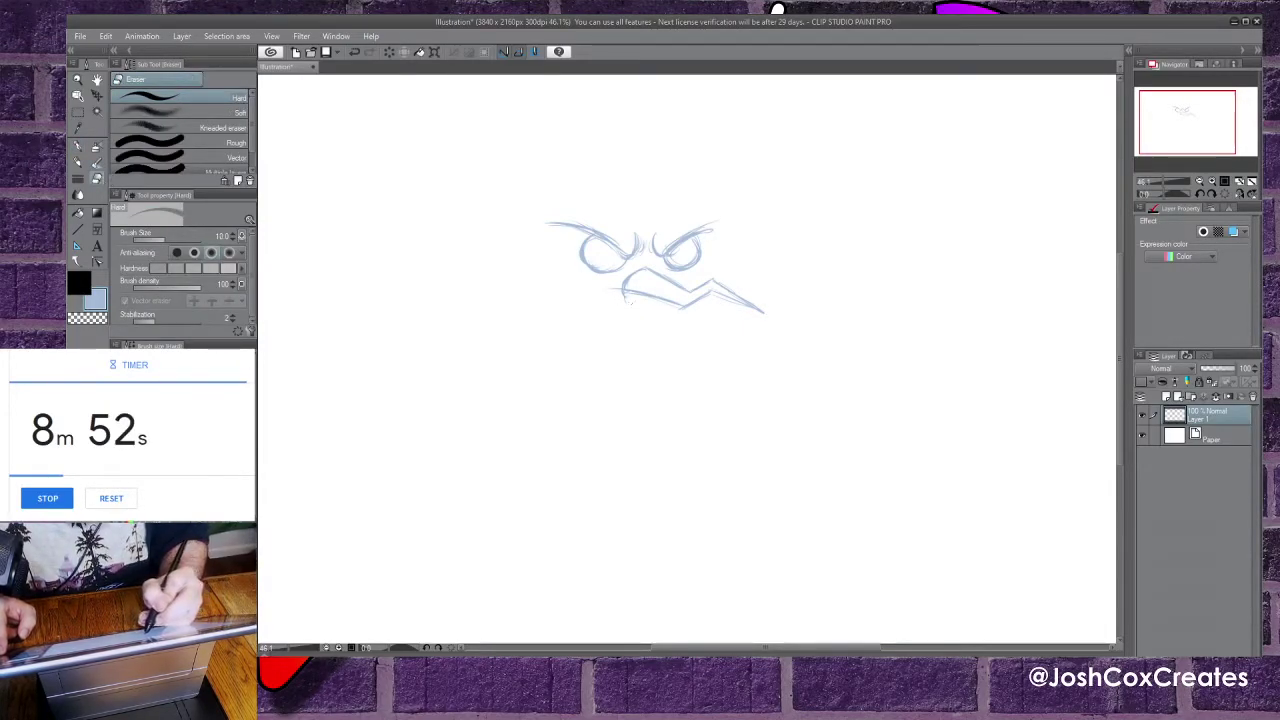
pyautogui.moveTo(618, 290); pyautogui.dragTo(627, 299)
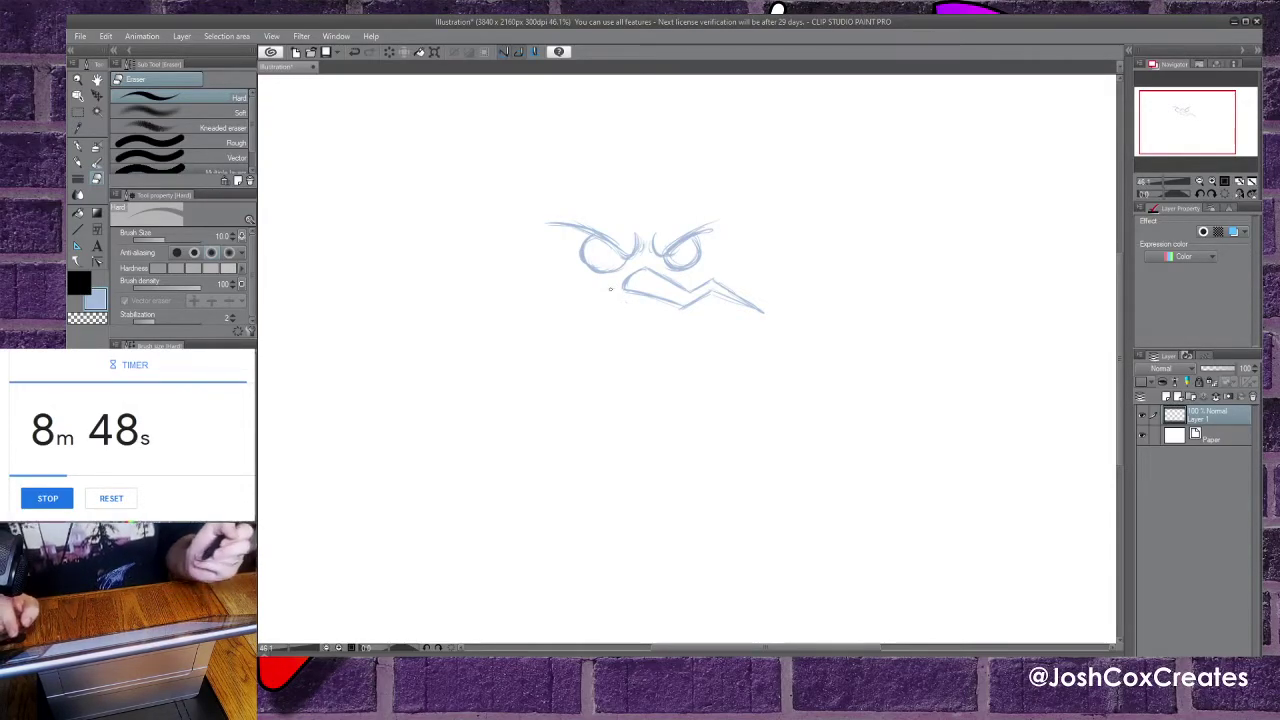
pyautogui.click(80, 148)
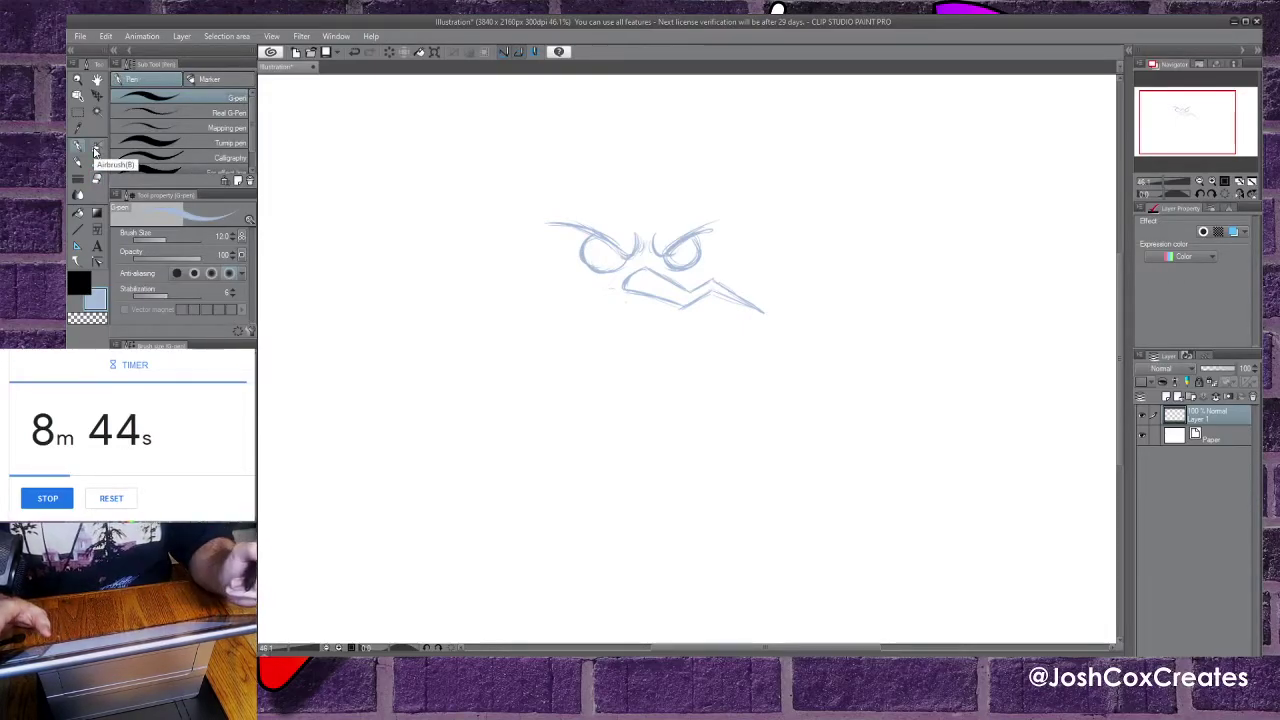
pyautogui.click(98, 180)
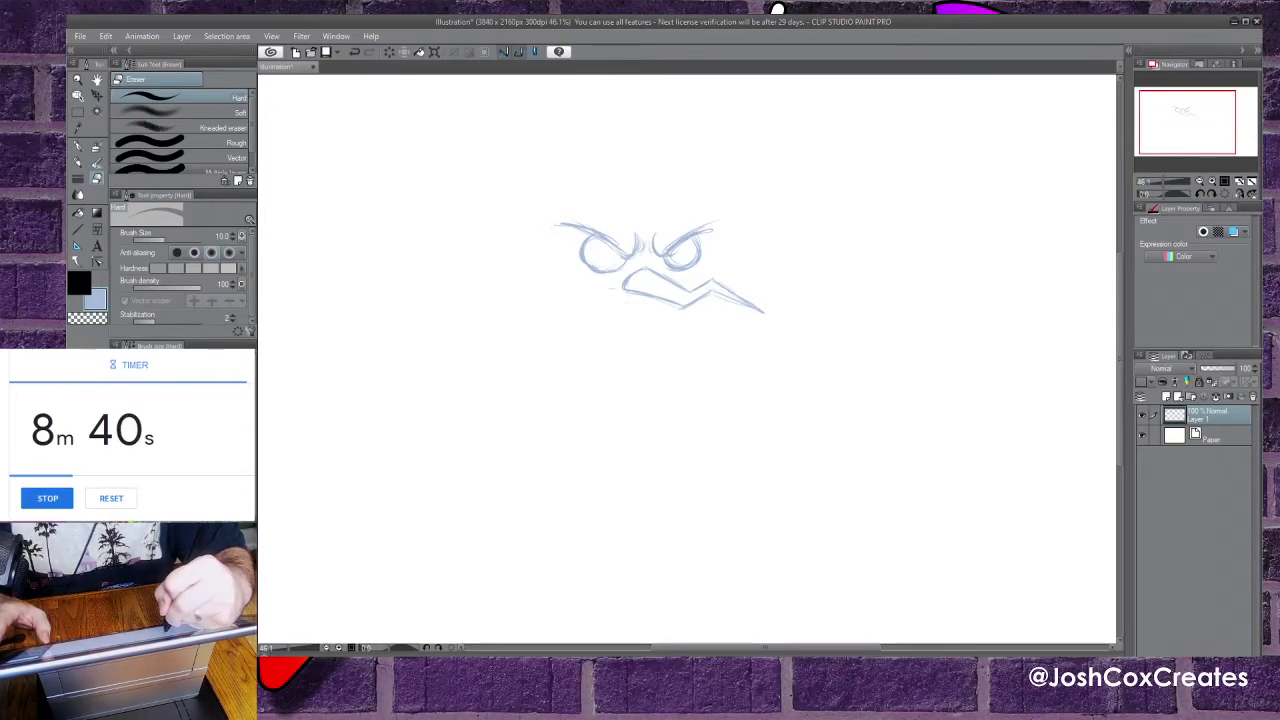
pyautogui.moveTo(553, 228); pyautogui.dragTo(562, 220)
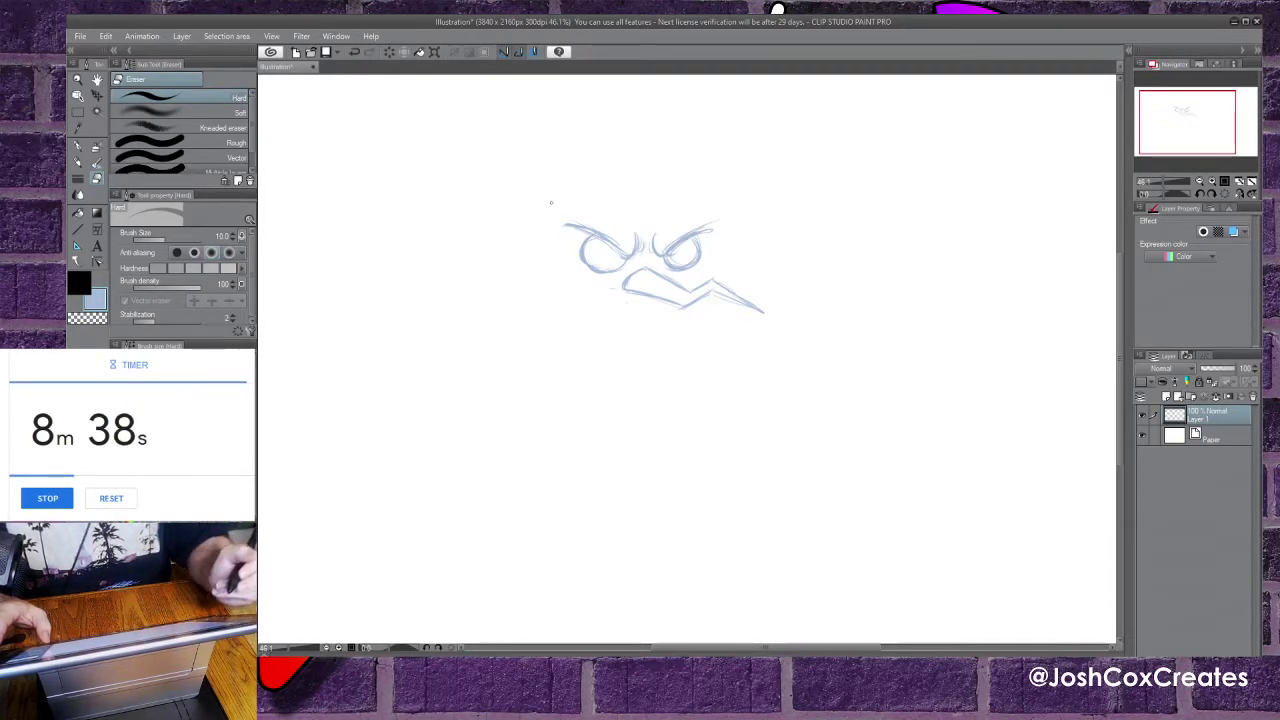
pyautogui.moveTo(606, 288); pyautogui.dragTo(616, 290)
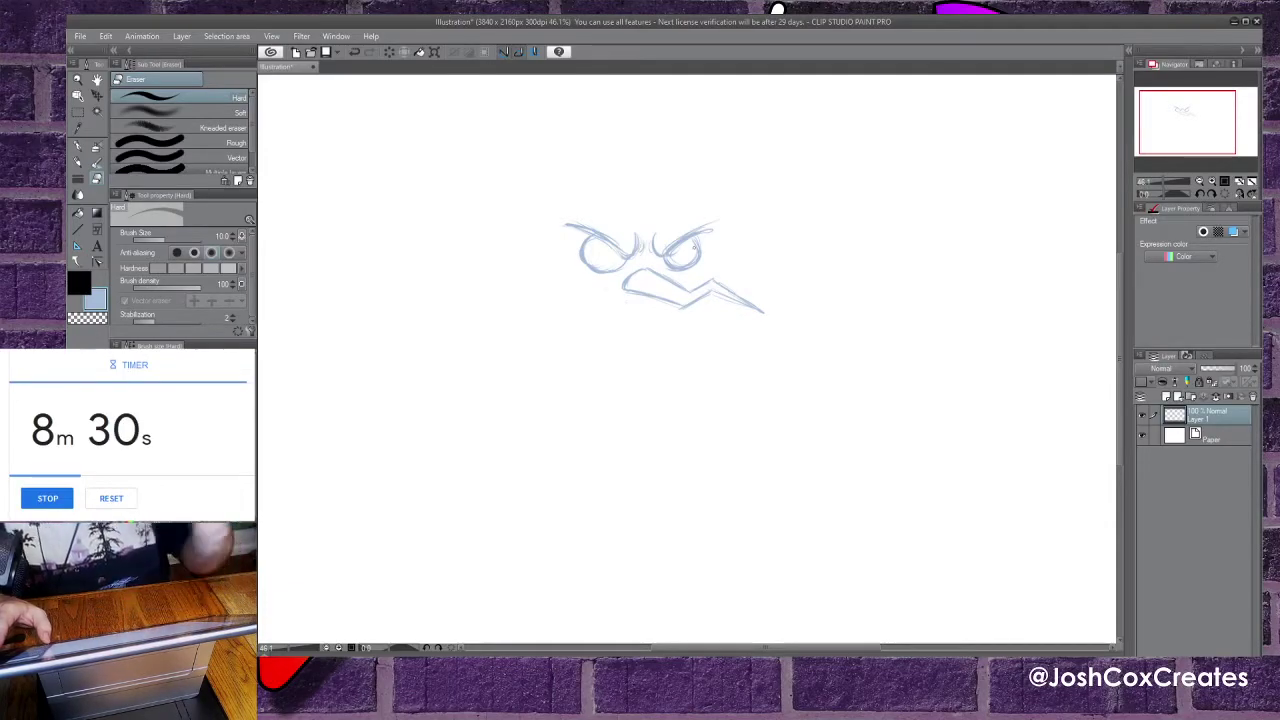
# Add curved crease lines on the nose with the G-pen and sketch the cheek and jaw line beside the right eye.
pyautogui.click(78, 147)
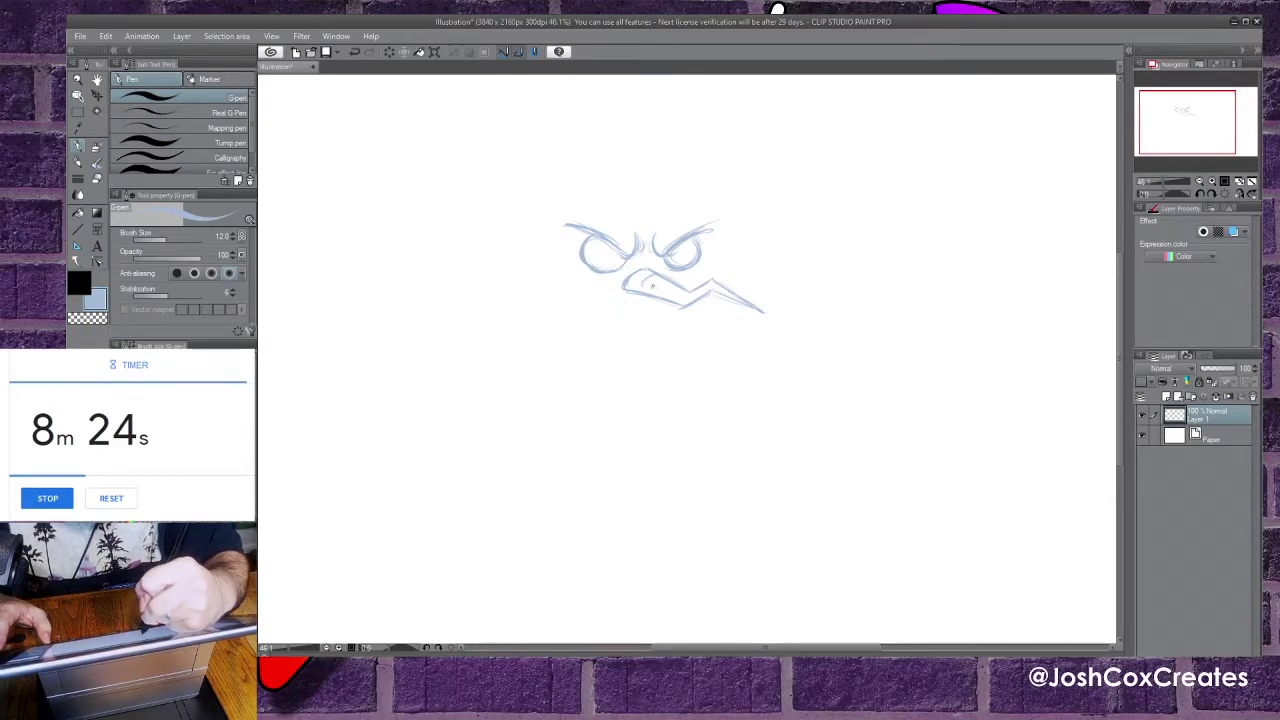
pyautogui.moveTo(650, 281); pyautogui.dragTo(656, 292)
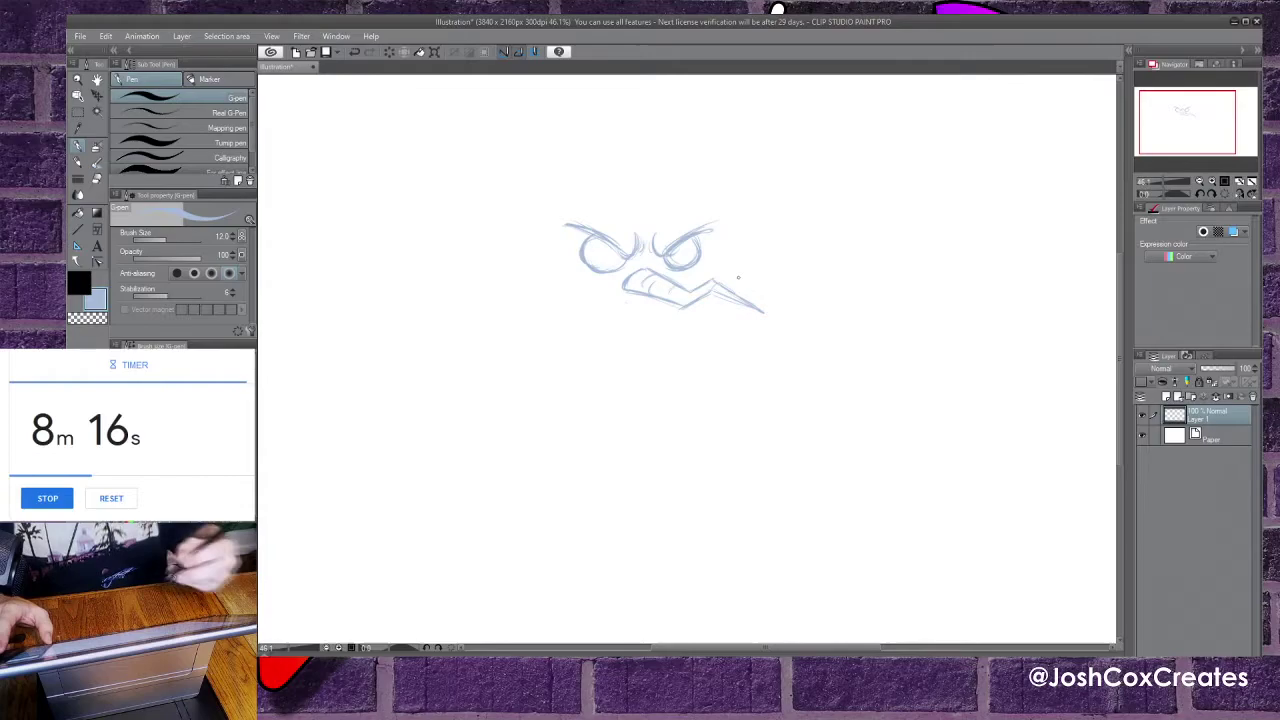
pyautogui.moveTo(712, 245); pyautogui.dragTo(712, 277)
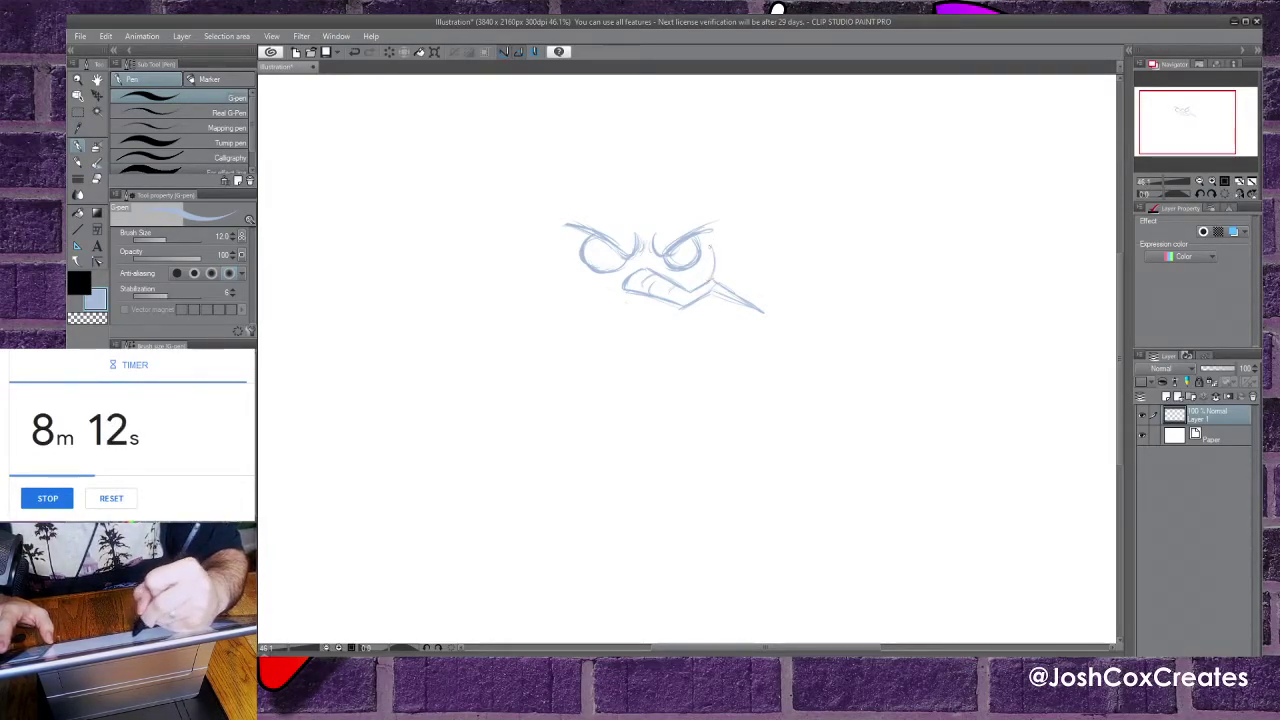
pyautogui.moveTo(706, 297); pyautogui.dragTo(683, 322)
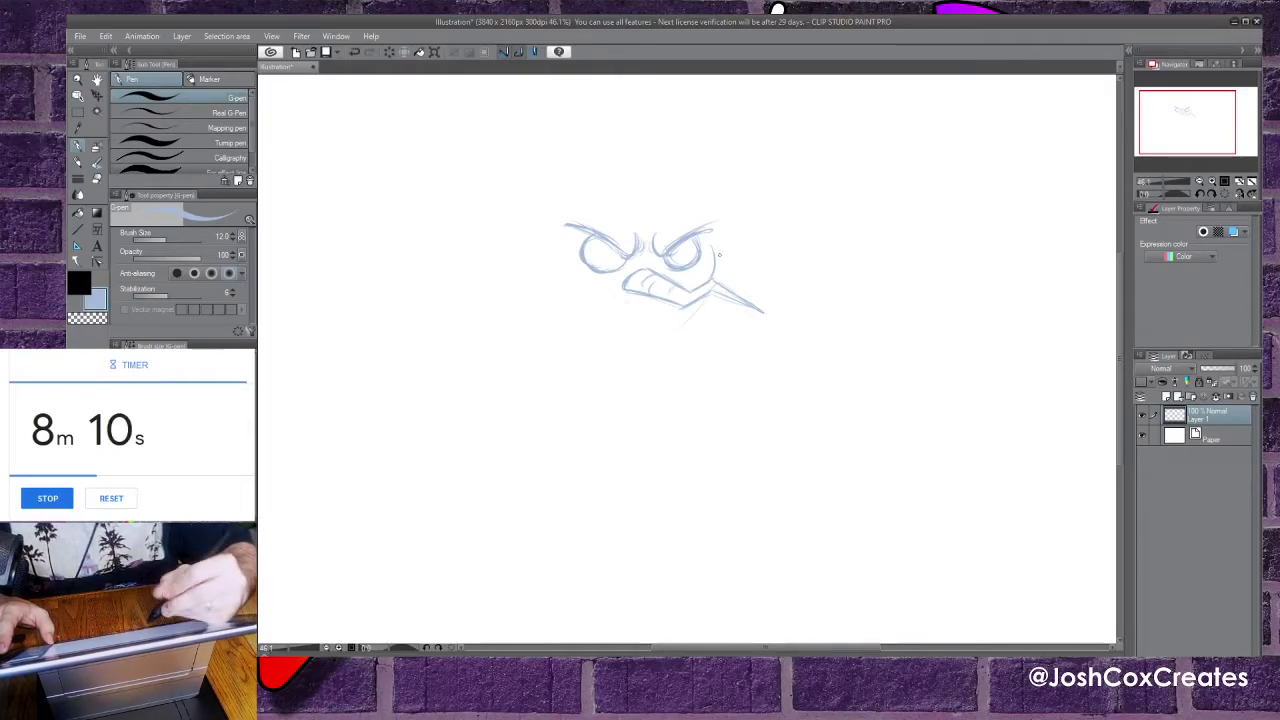
# Sketch a wide mouth under the nose with upper and lower rows of jagged teeth and a curved left corner.
pyautogui.moveTo(549, 241)
pyautogui.mouseDown()
pyautogui.moveTo(554, 291)
pyautogui.moveTo(574, 268)
pyautogui.moveTo(578, 309)
pyautogui.mouseUp()
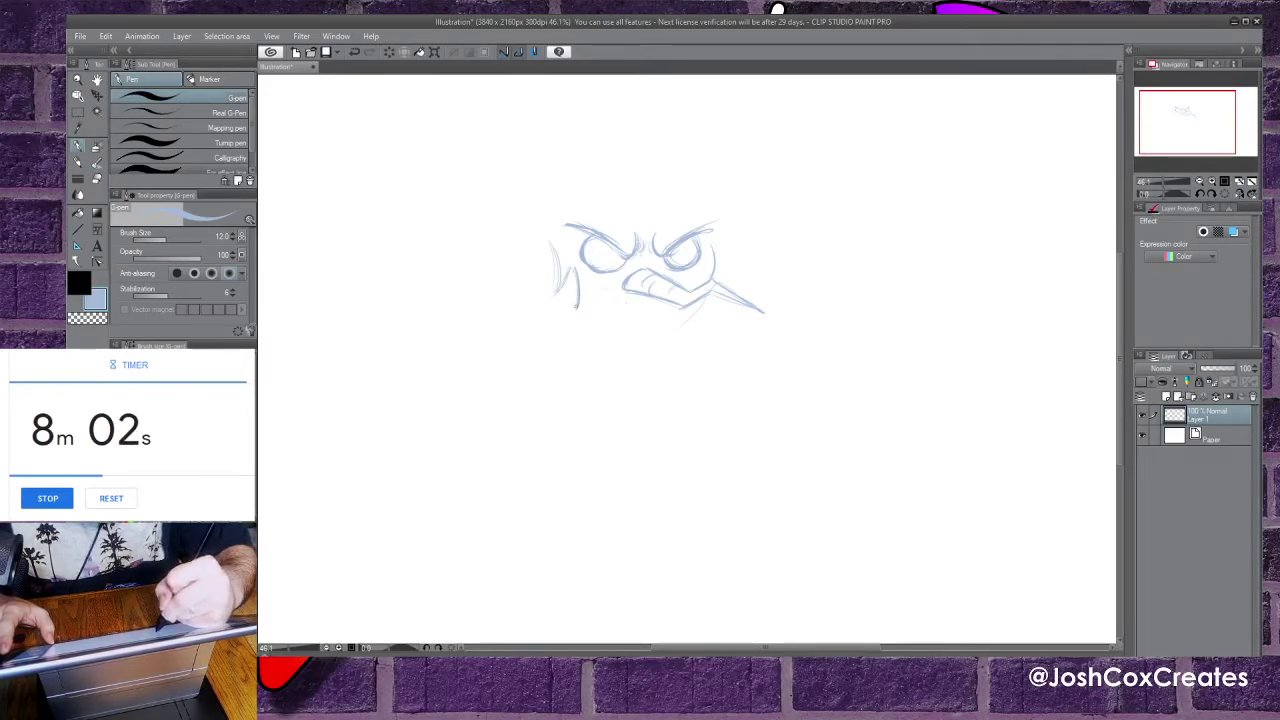
pyautogui.moveTo(590, 279)
pyautogui.mouseDown()
pyautogui.moveTo(589, 326)
pyautogui.moveTo(611, 293)
pyautogui.moveTo(613, 328)
pyautogui.moveTo(627, 298)
pyautogui.moveTo(625, 330)
pyautogui.moveTo(642, 302)
pyautogui.moveTo(648, 328)
pyautogui.moveTo(656, 305)
pyautogui.moveTo(662, 325)
pyautogui.moveTo(688, 322)
pyautogui.moveTo(712, 244)
pyautogui.mouseUp()
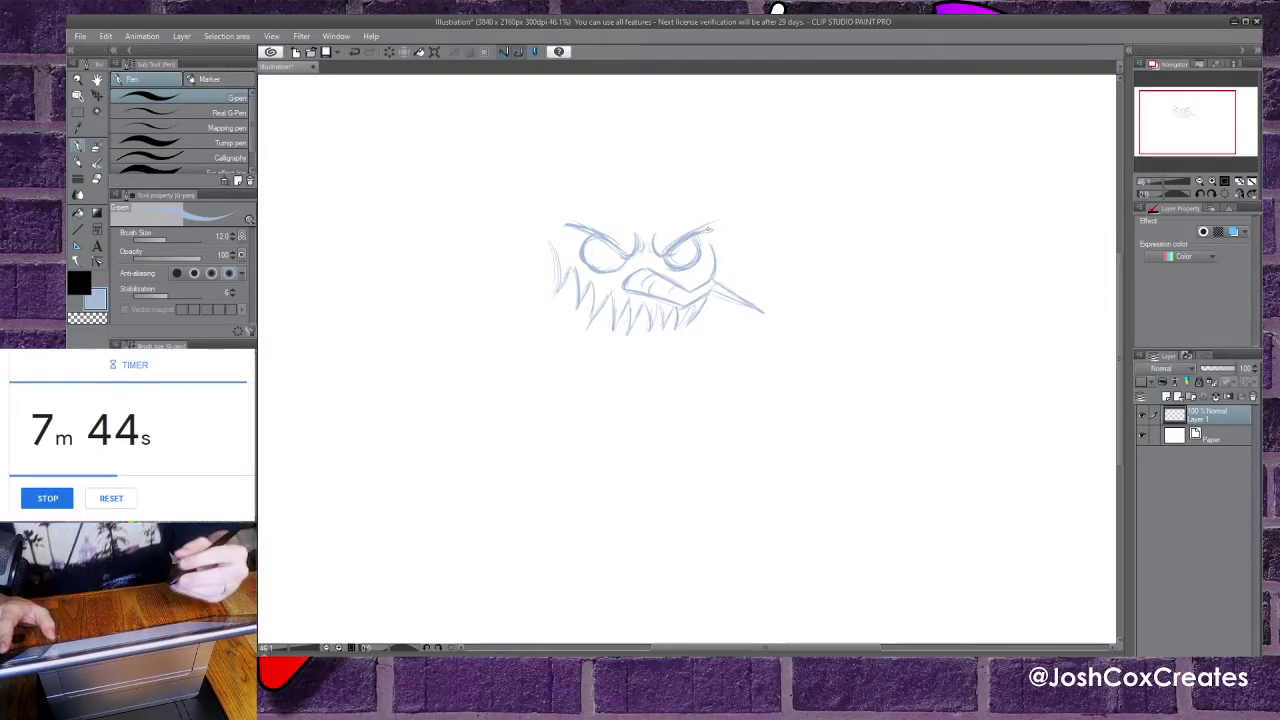
pyautogui.moveTo(552, 244); pyautogui.dragTo(530, 345)
pyautogui.hotkey('ctrl', 'z')
pyautogui.moveTo(556, 244); pyautogui.dragTo(530, 324)
pyautogui.hotkey('ctrl', 'z')
pyautogui.moveTo(550, 246); pyautogui.dragTo(524, 320)
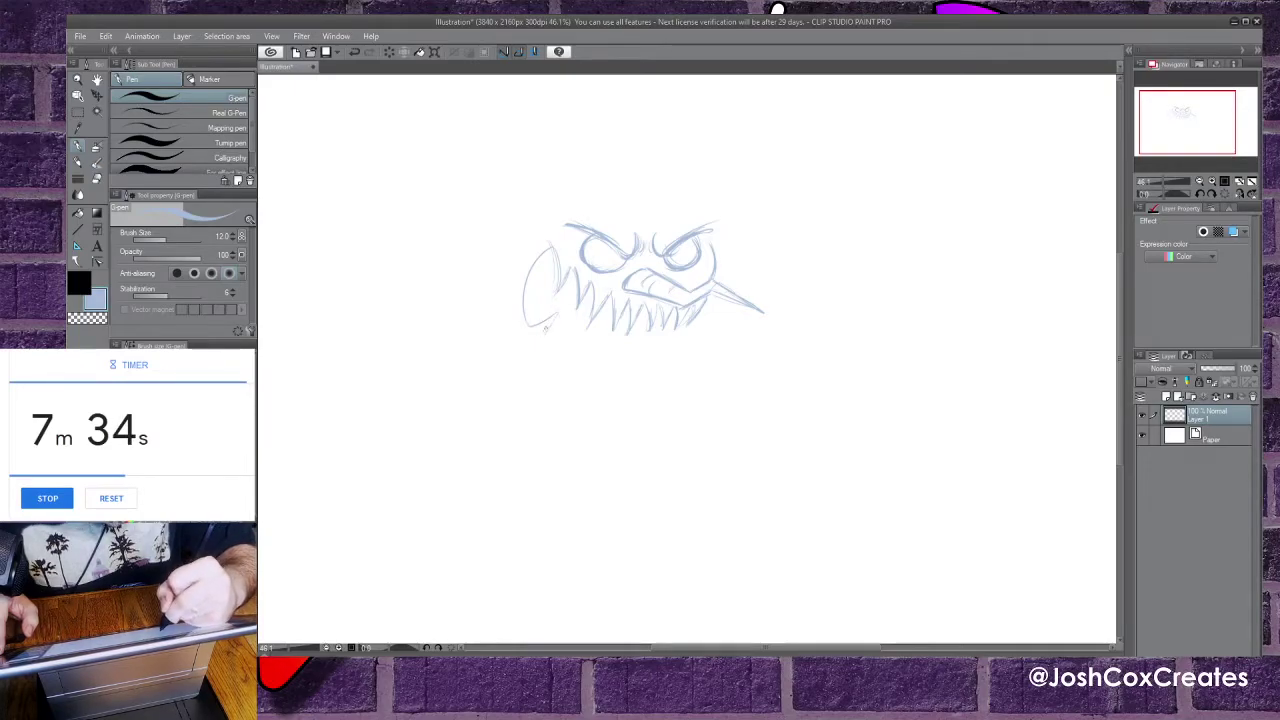
pyautogui.moveTo(562, 334)
pyautogui.mouseDown()
pyautogui.moveTo(577, 322)
pyautogui.moveTo(598, 327)
pyautogui.moveTo(595, 340)
pyautogui.moveTo(616, 335)
pyautogui.moveTo(611, 353)
pyautogui.moveTo(639, 337)
pyautogui.moveTo(647, 355)
pyautogui.moveTo(667, 346)
pyautogui.moveTo(573, 376)
pyautogui.mouseUp()
pyautogui.hotkey('ctrl', 'z')
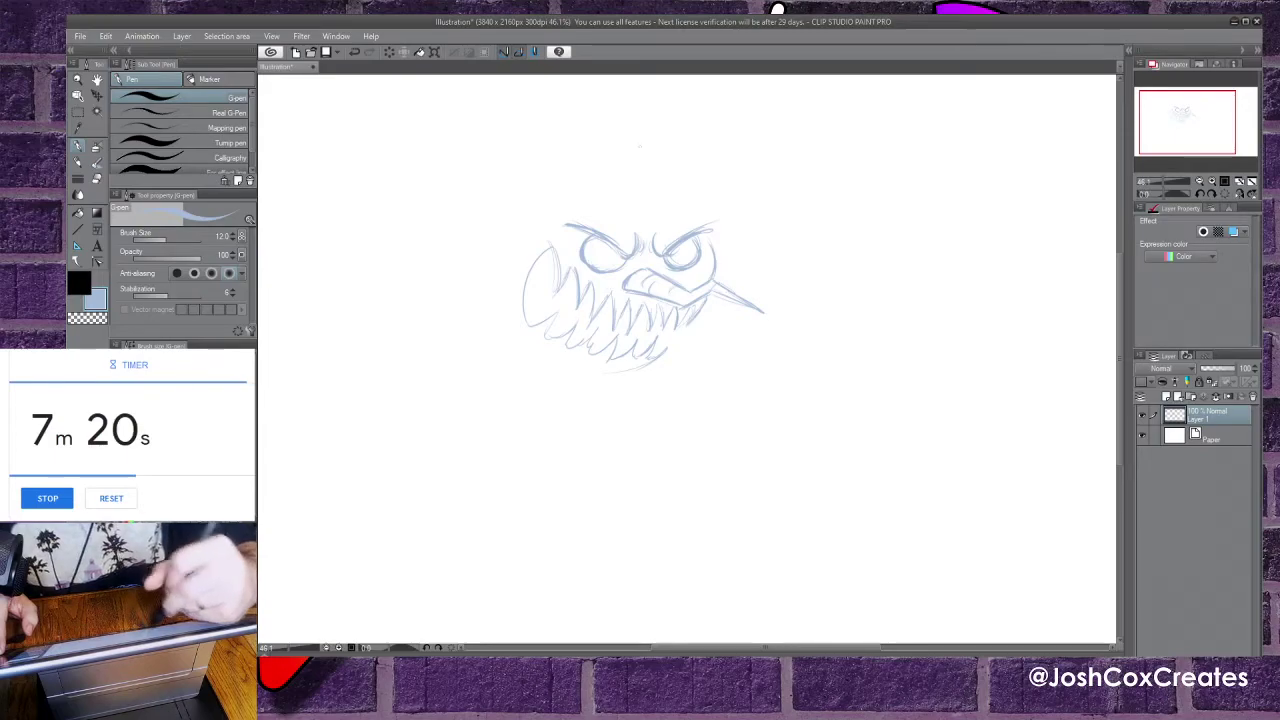
# Sketch a large round head outline in loose strokes around the eyes and toothy mouth.
pyautogui.moveTo(668, 190)
pyautogui.mouseDown()
pyautogui.moveTo(556, 190)
pyautogui.moveTo(493, 298)
pyautogui.moveTo(509, 333)
pyautogui.moveTo(500, 324)
pyautogui.mouseUp()
pyautogui.moveTo(499, 270); pyautogui.dragTo(499, 298)
pyautogui.moveTo(530, 350)
pyautogui.mouseDown()
pyautogui.moveTo(562, 368)
pyautogui.moveTo(608, 366)
pyautogui.mouseUp()
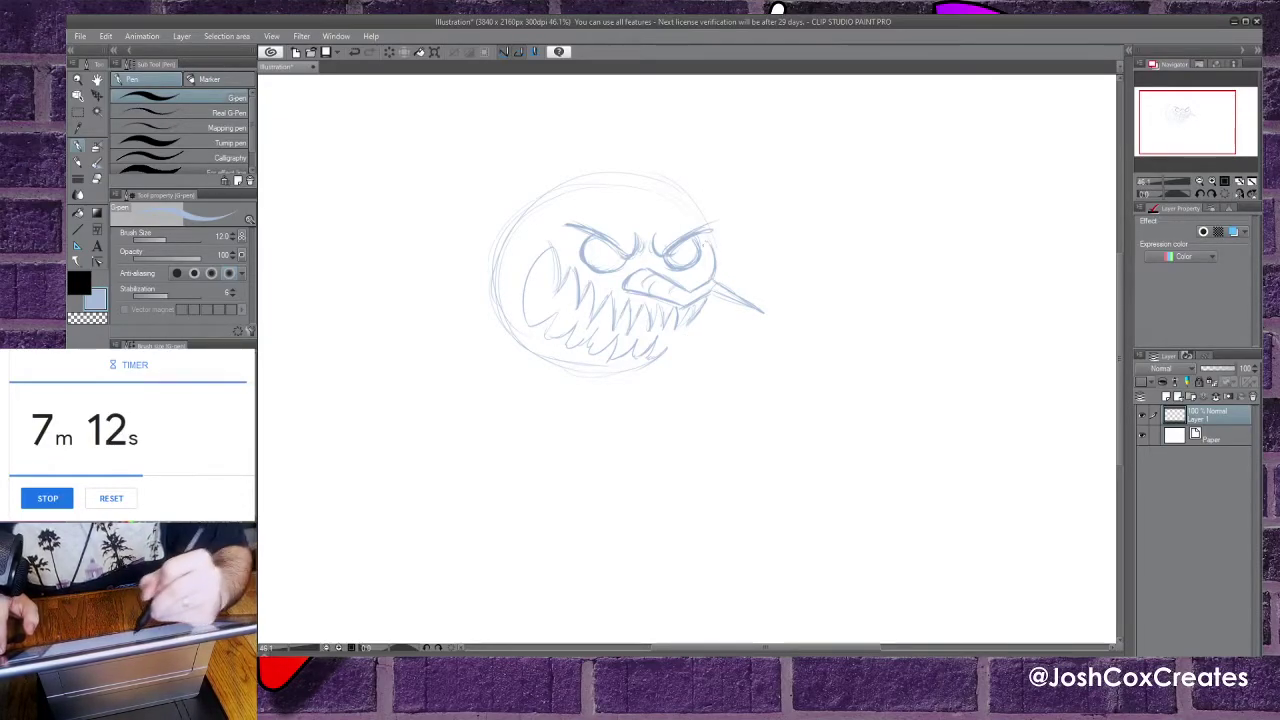
pyautogui.moveTo(514, 212); pyautogui.dragTo(606, 171)
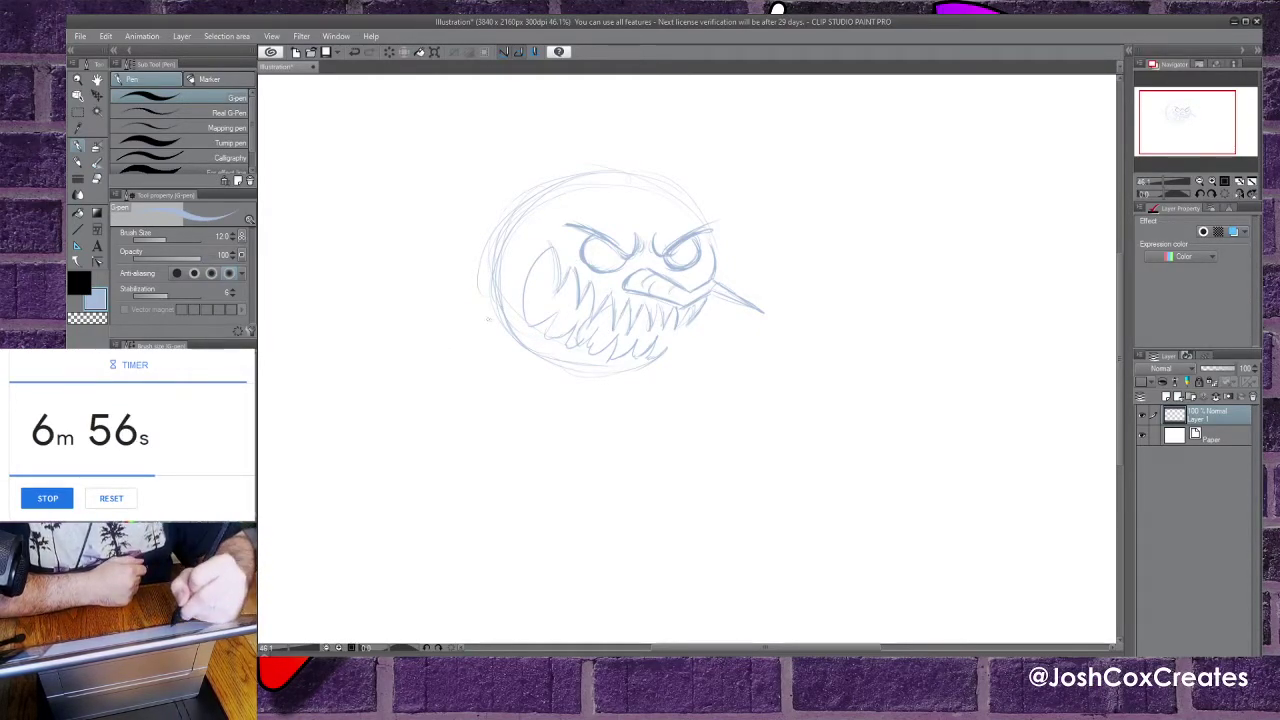
# Sketch a large round snowman body beneath the head with layered strokes and reinforce the head's left edge.
pyautogui.moveTo(497, 316)
pyautogui.mouseDown()
pyautogui.moveTo(444, 350)
pyautogui.moveTo(430, 379)
pyautogui.moveTo(456, 332)
pyautogui.moveTo(418, 406)
pyautogui.mouseUp()
pyautogui.moveTo(430, 356); pyautogui.dragTo(408, 448)
pyautogui.moveTo(414, 396); pyautogui.dragTo(440, 474)
pyautogui.moveTo(418, 420)
pyautogui.mouseDown()
pyautogui.moveTo(505, 500)
pyautogui.moveTo(600, 522)
pyautogui.mouseUp()
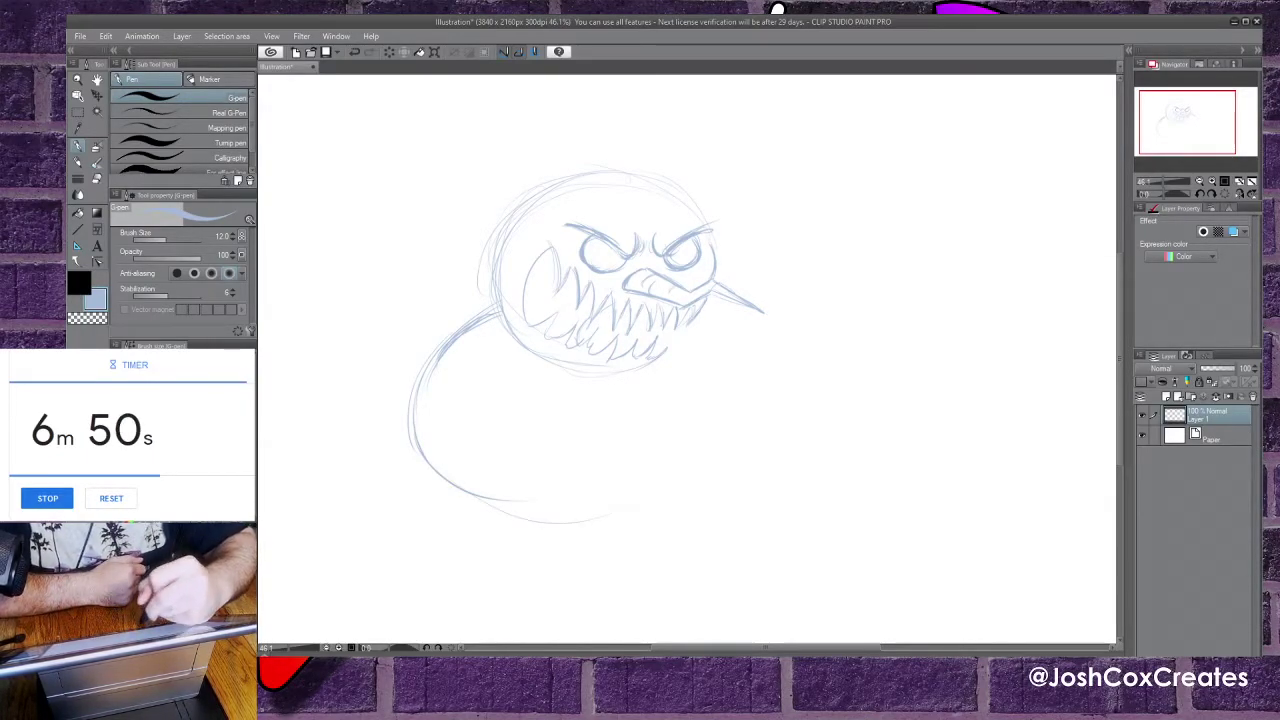
pyautogui.moveTo(658, 380)
pyautogui.mouseDown()
pyautogui.moveTo(668, 452)
pyautogui.moveTo(578, 494)
pyautogui.mouseUp()
pyautogui.moveTo(482, 496); pyautogui.dragTo(600, 492)
pyautogui.moveTo(662, 370)
pyautogui.mouseDown()
pyautogui.moveTo(671, 420)
pyautogui.moveTo(602, 494)
pyautogui.mouseUp()
pyautogui.moveTo(656, 450); pyautogui.dragTo(635, 471)
pyautogui.moveTo(667, 386); pyautogui.dragTo(665, 430)
pyautogui.moveTo(655, 363); pyautogui.dragTo(667, 392)
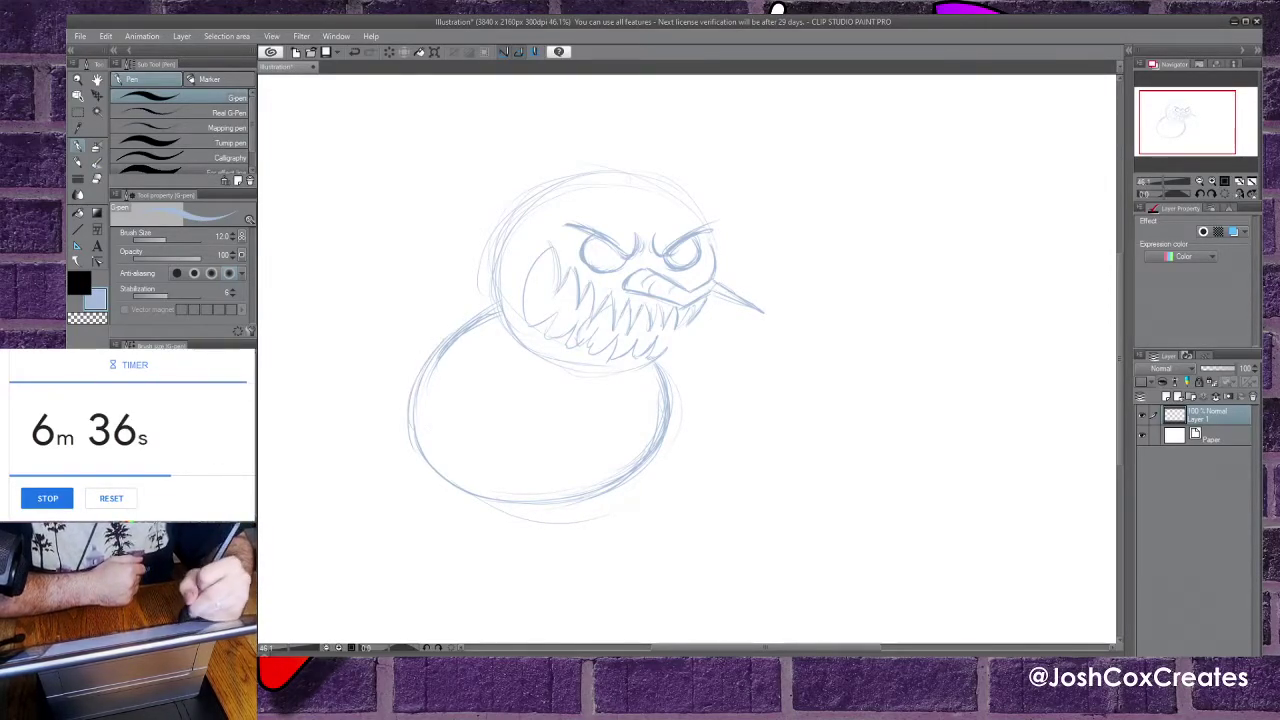
pyautogui.moveTo(443, 342); pyautogui.dragTo(415, 464)
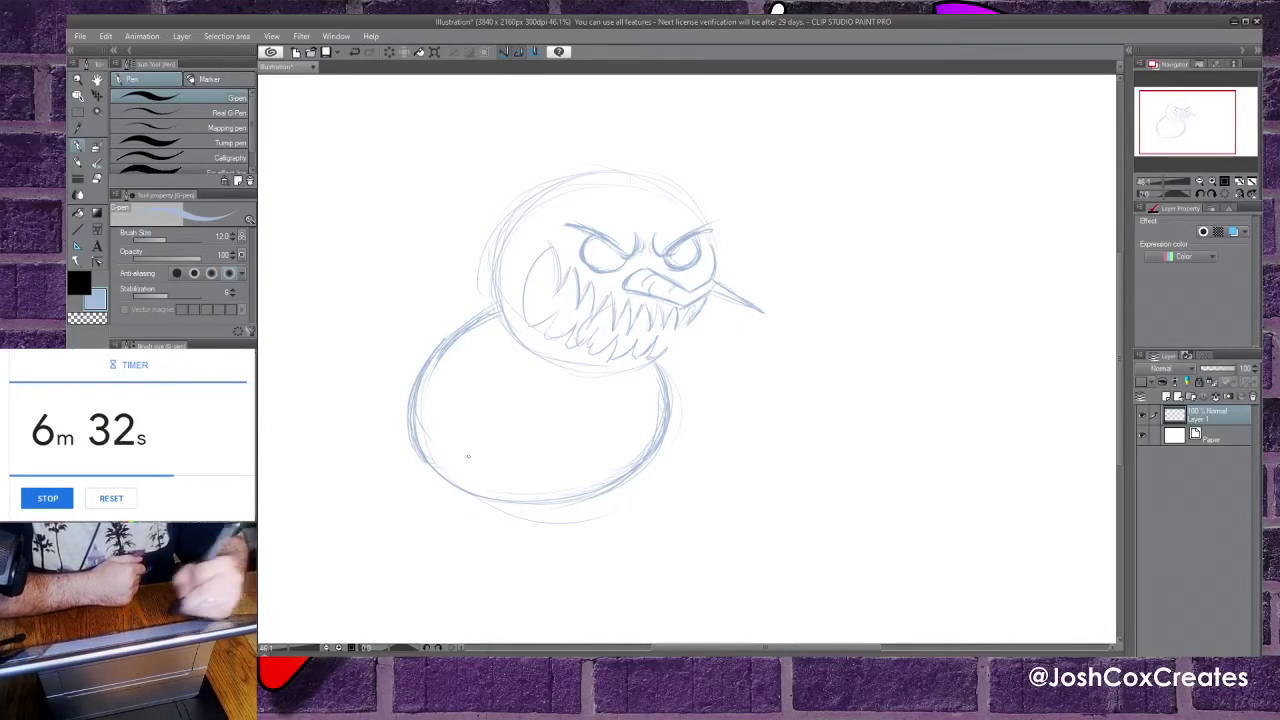
pyautogui.moveTo(511, 220); pyautogui.dragTo(495, 266)
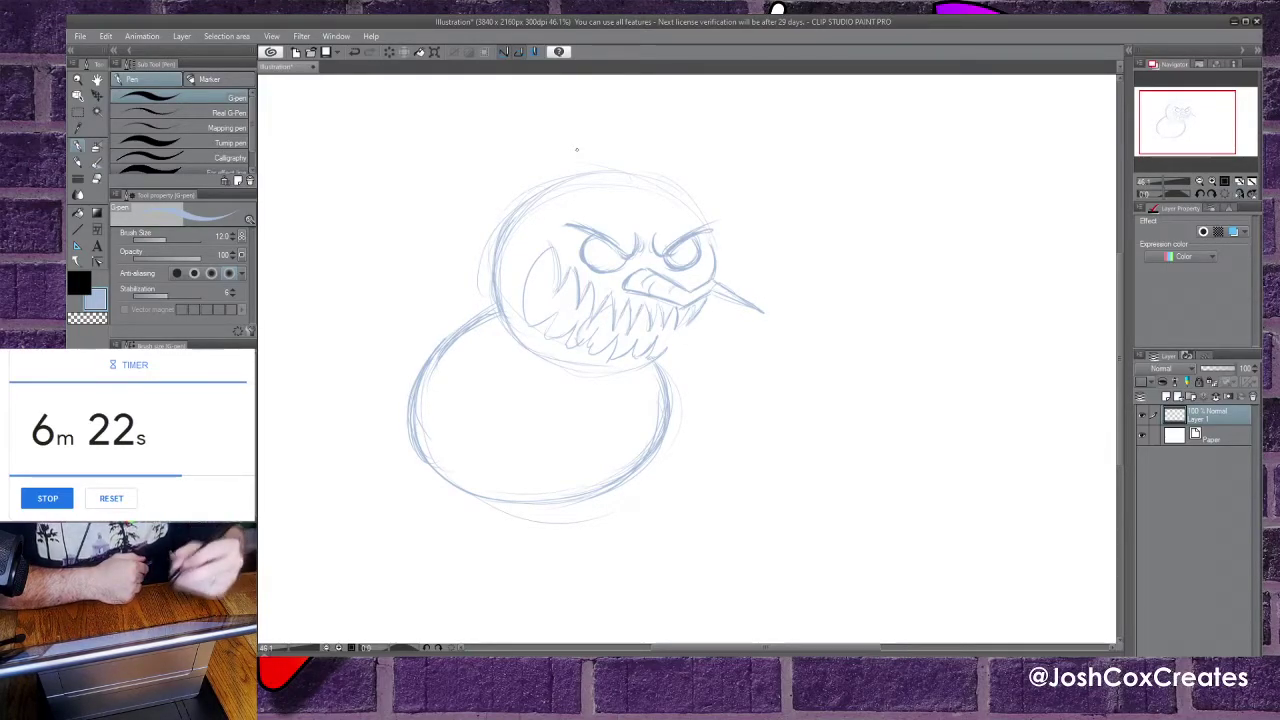
# Sketch two small oval buttons down the snowman's torso and the right curve of the bottom snowball beneath it.
pyautogui.moveTo(562, 384); pyautogui.dragTo(560, 385)
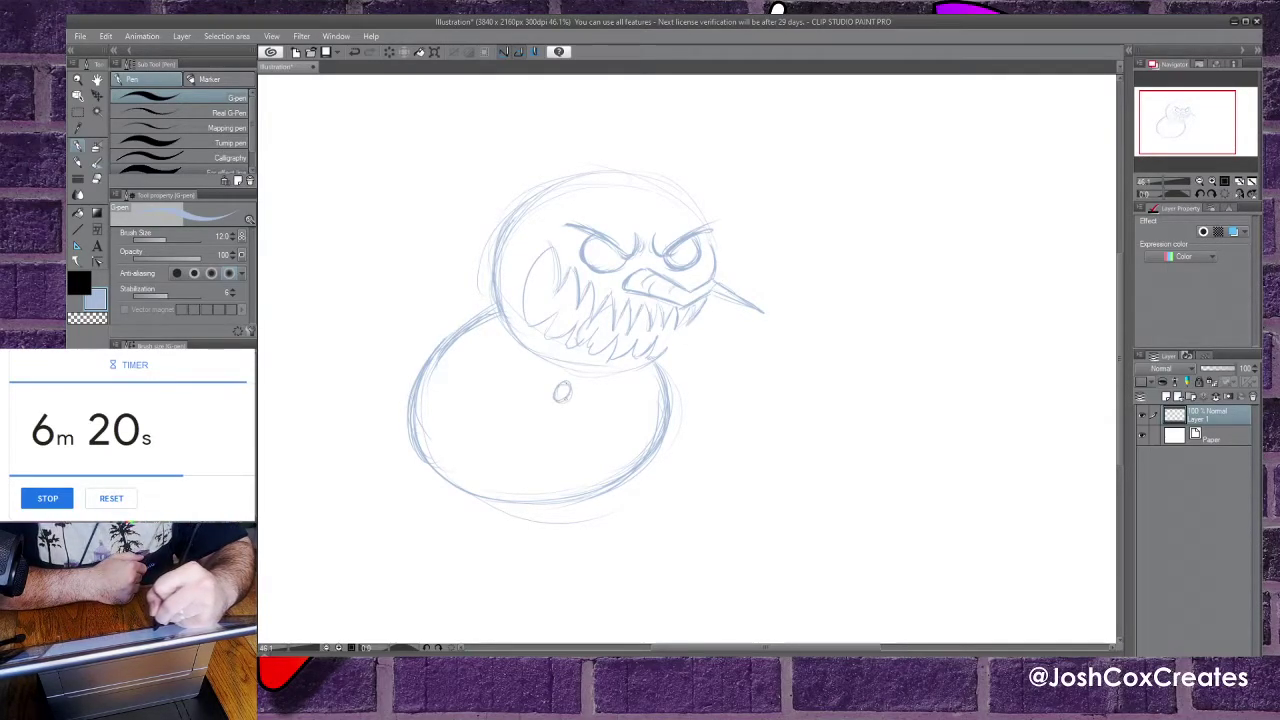
pyautogui.moveTo(533, 457); pyautogui.dragTo(535, 446)
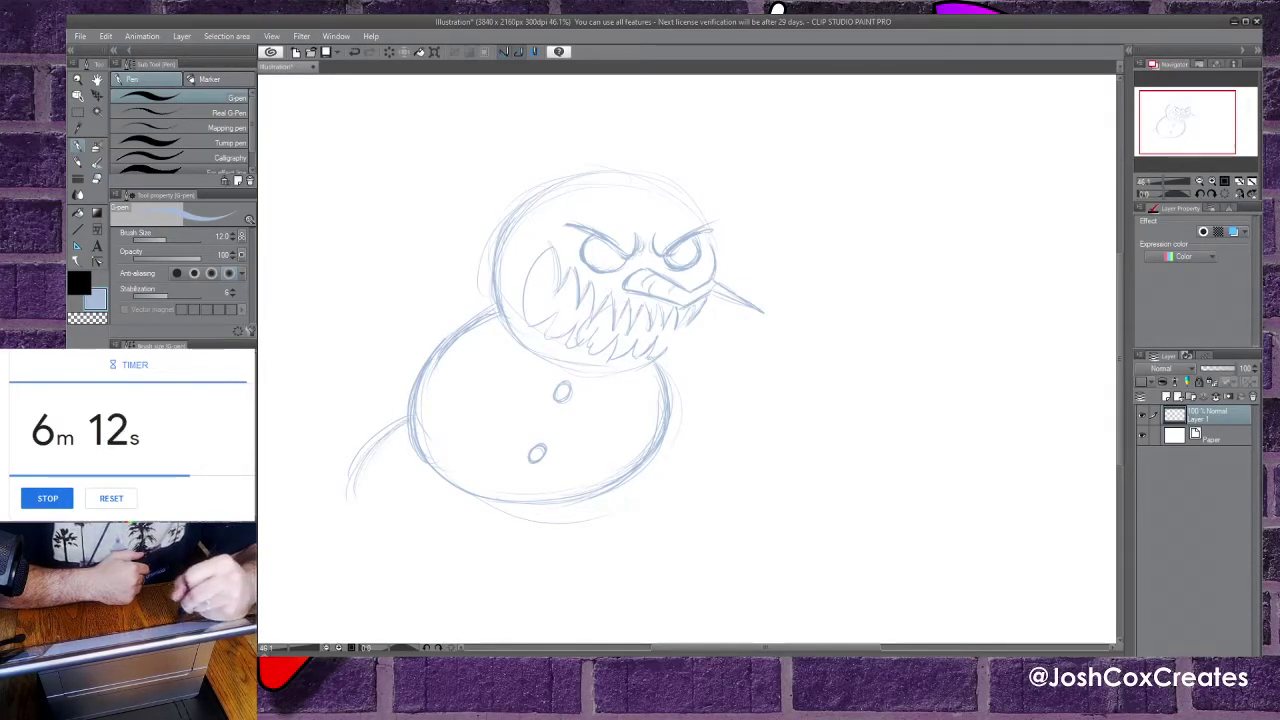
pyautogui.moveTo(650, 472)
pyautogui.mouseDown()
pyautogui.moveTo(660, 562)
pyautogui.moveTo(638, 576)
pyautogui.mouseUp()
pyautogui.moveTo(664, 513)
pyautogui.mouseDown()
pyautogui.moveTo(632, 584)
pyautogui.moveTo(597, 598)
pyautogui.mouseUp()
pyautogui.moveTo(653, 461)
pyautogui.mouseDown()
pyautogui.moveTo(668, 530)
pyautogui.moveTo(608, 598)
pyautogui.mouseUp()
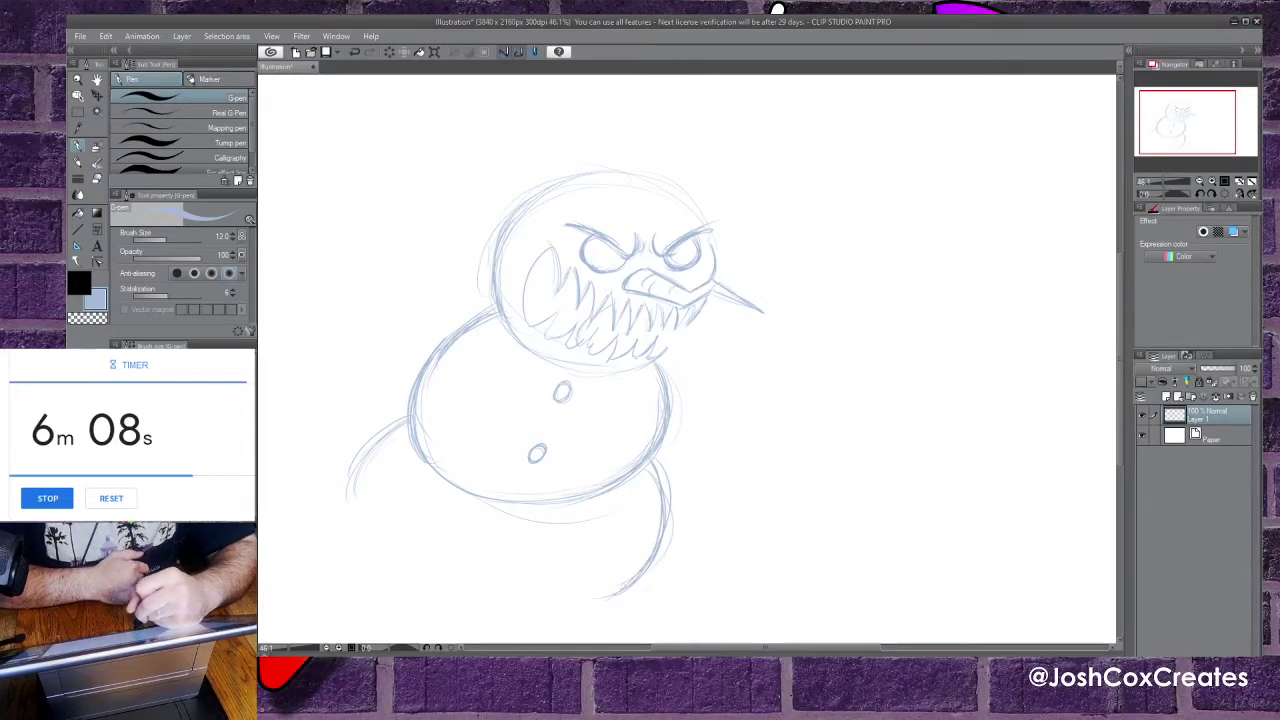
pyautogui.moveTo(660, 464); pyautogui.dragTo(667, 512)
# Build up the left curve of the bottom snowball with layered strokes running down from the torso.
pyautogui.moveTo(380, 440); pyautogui.dragTo(350, 552)
pyautogui.moveTo(406, 414); pyautogui.dragTo(352, 562)
pyautogui.moveTo(362, 466); pyautogui.dragTo(338, 578)
pyautogui.moveTo(392, 420); pyautogui.dragTo(344, 568)
pyautogui.moveTo(360, 454)
pyautogui.mouseDown()
pyautogui.moveTo(346, 582)
pyautogui.moveTo(346, 558)
pyautogui.moveTo(366, 582)
pyautogui.mouseUp()
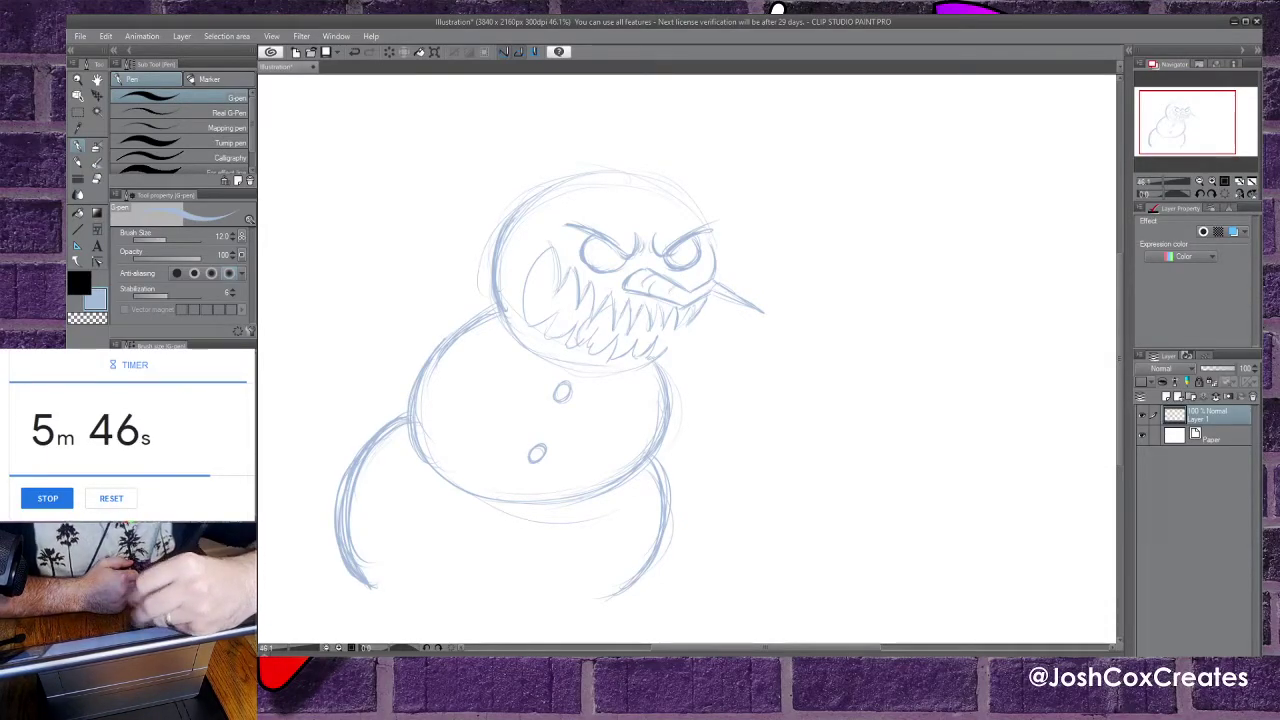
# Sketch a wide, slightly tilted hat brim across the top of the snowman's head.
pyautogui.moveTo(728, 182); pyautogui.dragTo(456, 196)
pyautogui.moveTo(548, 186); pyautogui.dragTo(432, 197)
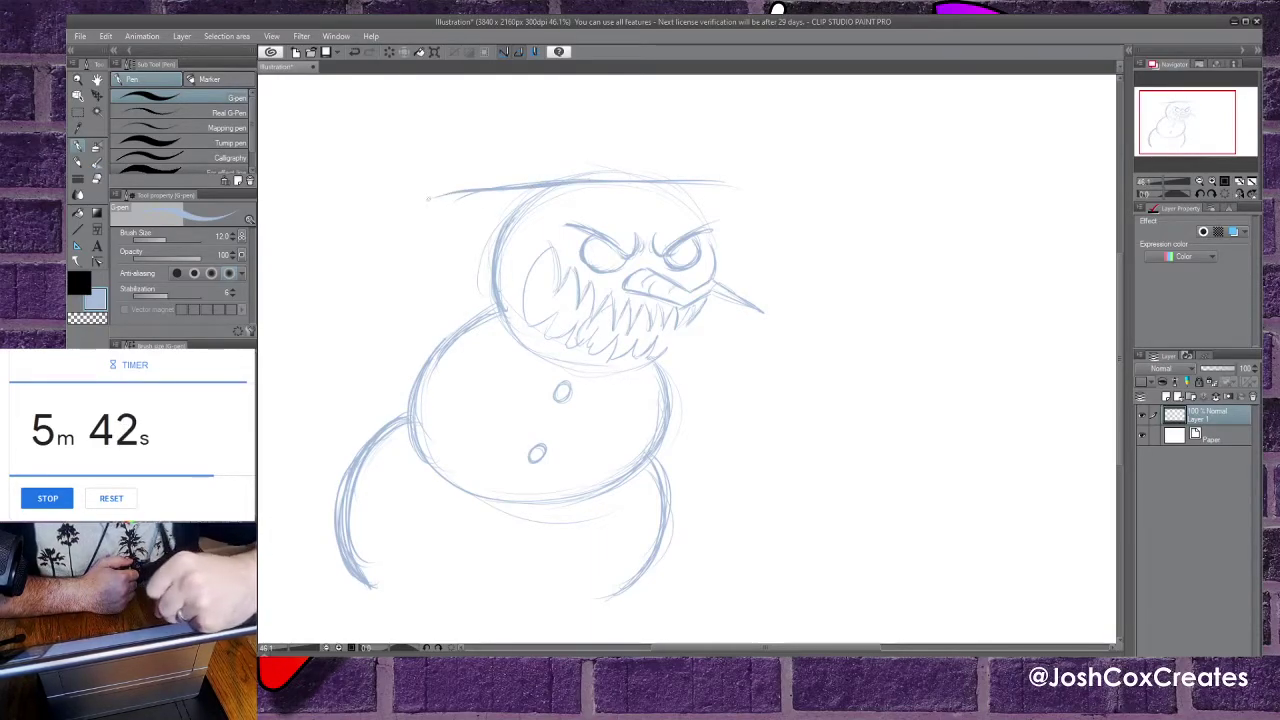
pyautogui.moveTo(630, 179); pyautogui.dragTo(442, 195)
pyautogui.moveTo(600, 181)
pyautogui.mouseDown()
pyautogui.moveTo(743, 171)
pyautogui.moveTo(640, 180)
pyautogui.mouseUp()
pyautogui.moveTo(786, 166)
pyautogui.mouseDown()
pyautogui.moveTo(692, 176)
pyautogui.moveTo(724, 176)
pyautogui.mouseUp()
# Sketch the flared sides and band of a top hat above the brim, and reinforce the head's upper-right edge.
pyautogui.moveTo(574, 176); pyautogui.dragTo(558, 82)
pyautogui.moveTo(645, 174); pyautogui.dragTo(658, 80)
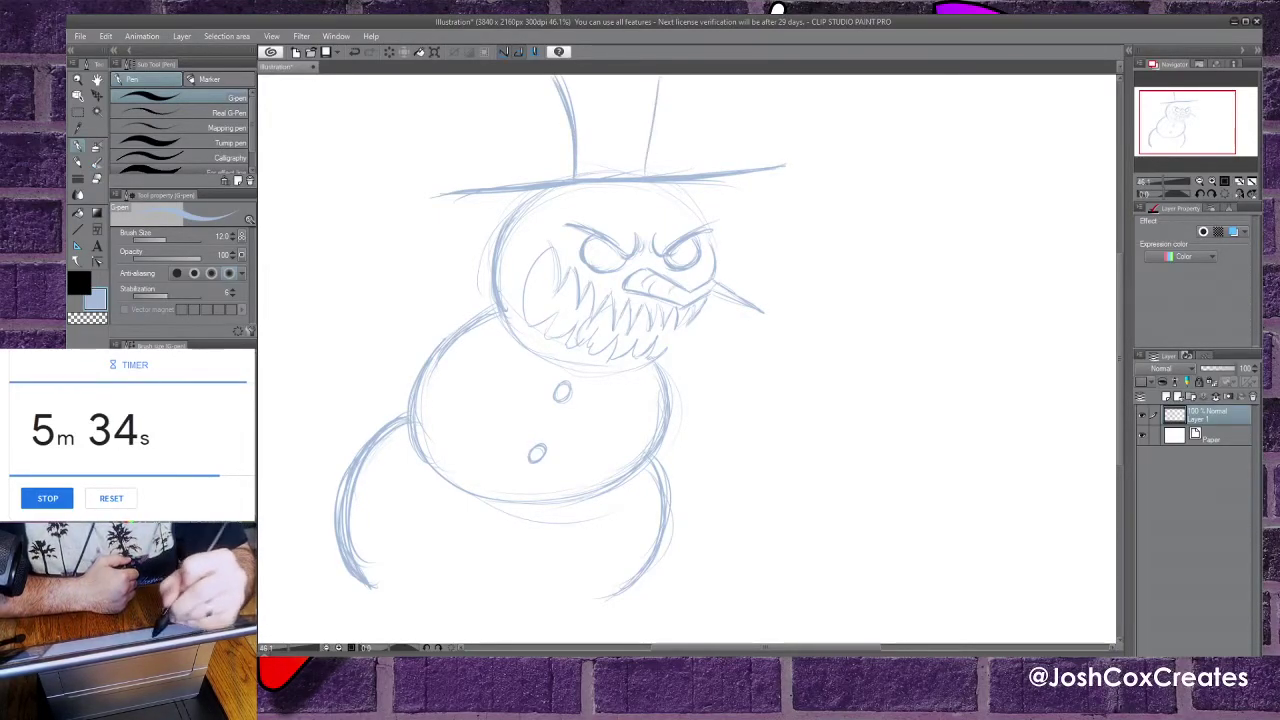
pyautogui.moveTo(648, 176); pyautogui.dragTo(660, 78)
pyautogui.moveTo(645, 175); pyautogui.dragTo(673, 77)
pyautogui.moveTo(656, 144); pyautogui.dragTo(666, 94)
pyautogui.moveTo(648, 168); pyautogui.dragTo(672, 78)
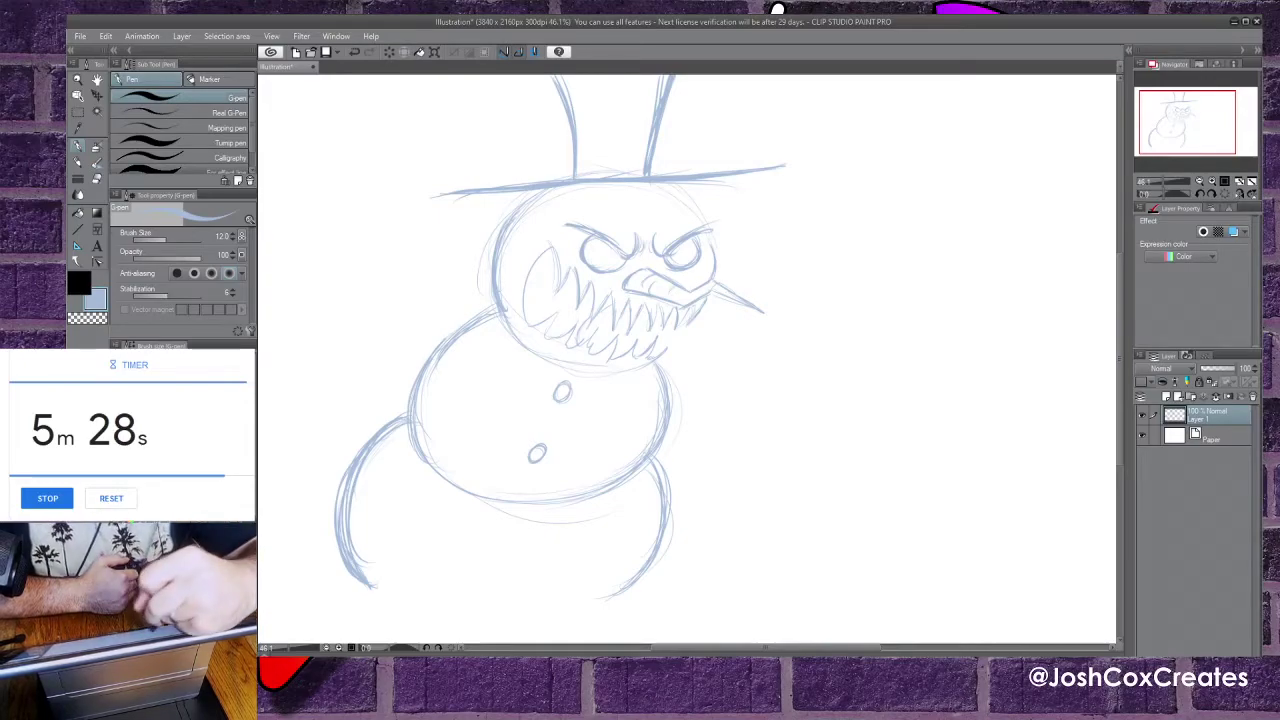
pyautogui.moveTo(577, 162); pyautogui.dragTo(644, 157)
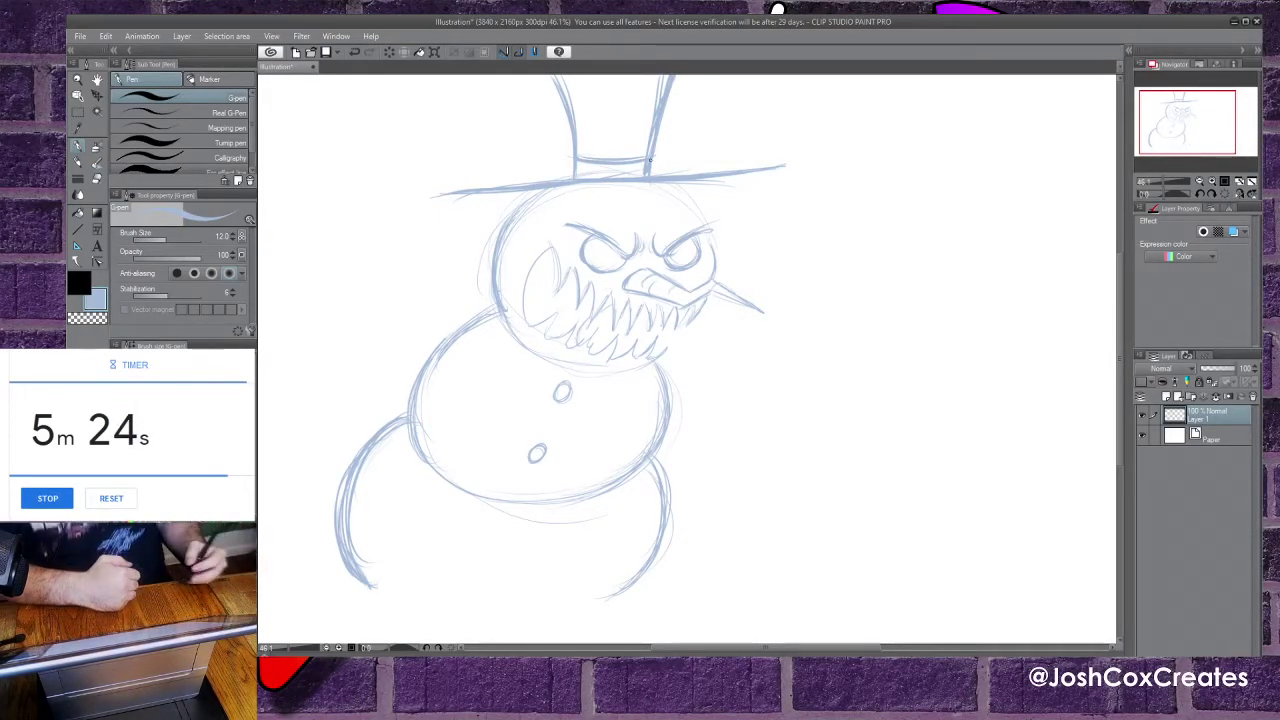
pyautogui.moveTo(663, 180); pyautogui.dragTo(707, 231)
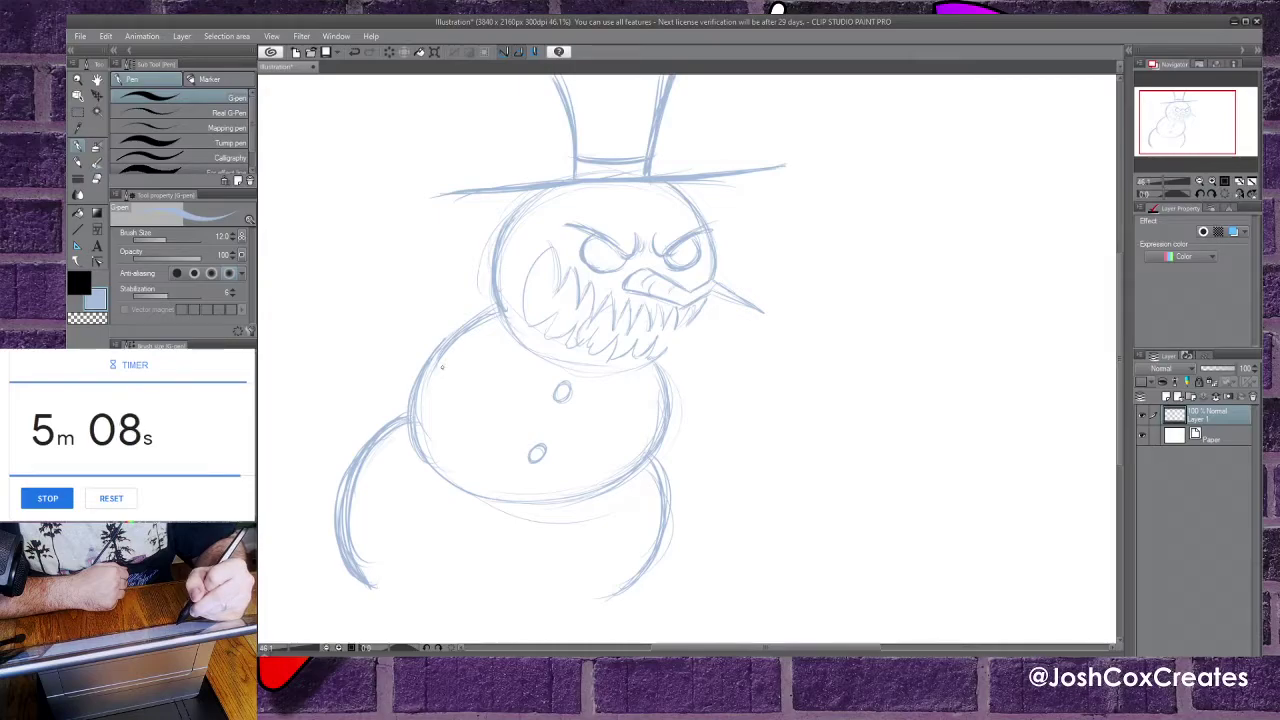
# Sketch a long stick arm rising up and to the left from the torso's left shoulder.
pyautogui.moveTo(418, 322); pyautogui.dragTo(441, 366)
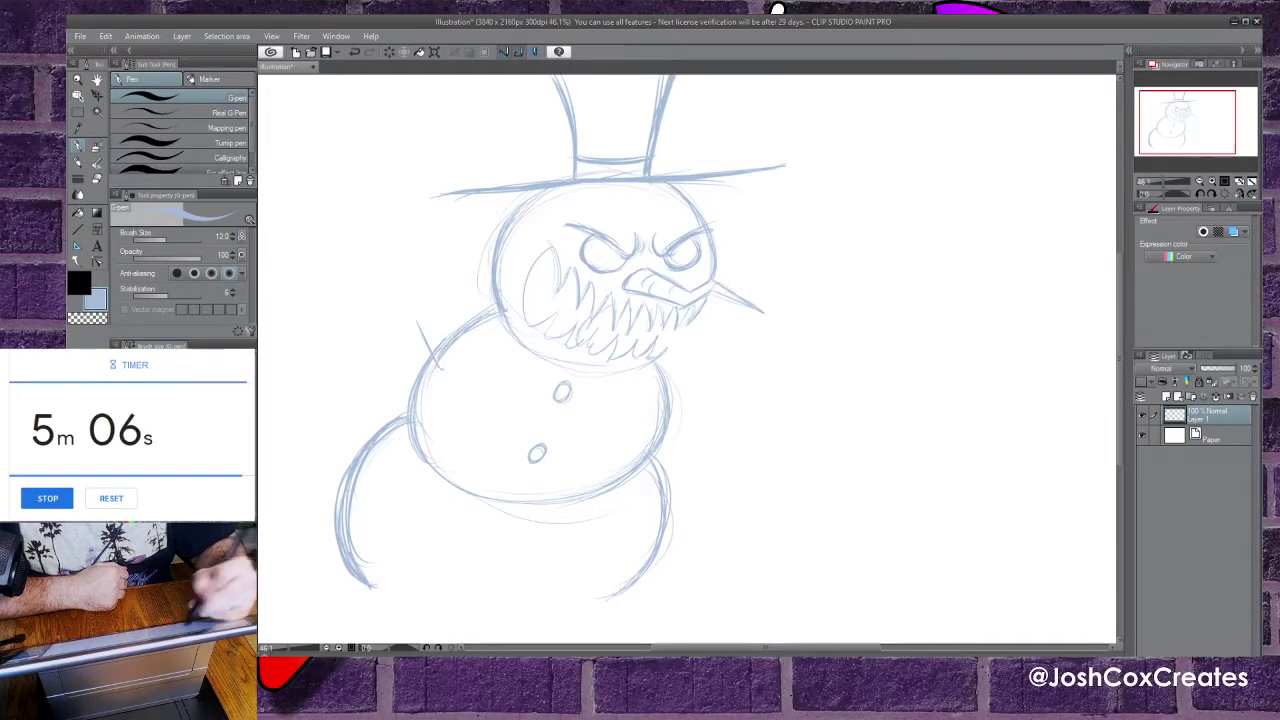
pyautogui.moveTo(444, 360); pyautogui.dragTo(450, 375)
pyautogui.moveTo(397, 258)
pyautogui.mouseDown()
pyautogui.moveTo(441, 347)
pyautogui.moveTo(415, 295)
pyautogui.moveTo(416, 318)
pyautogui.mouseUp()
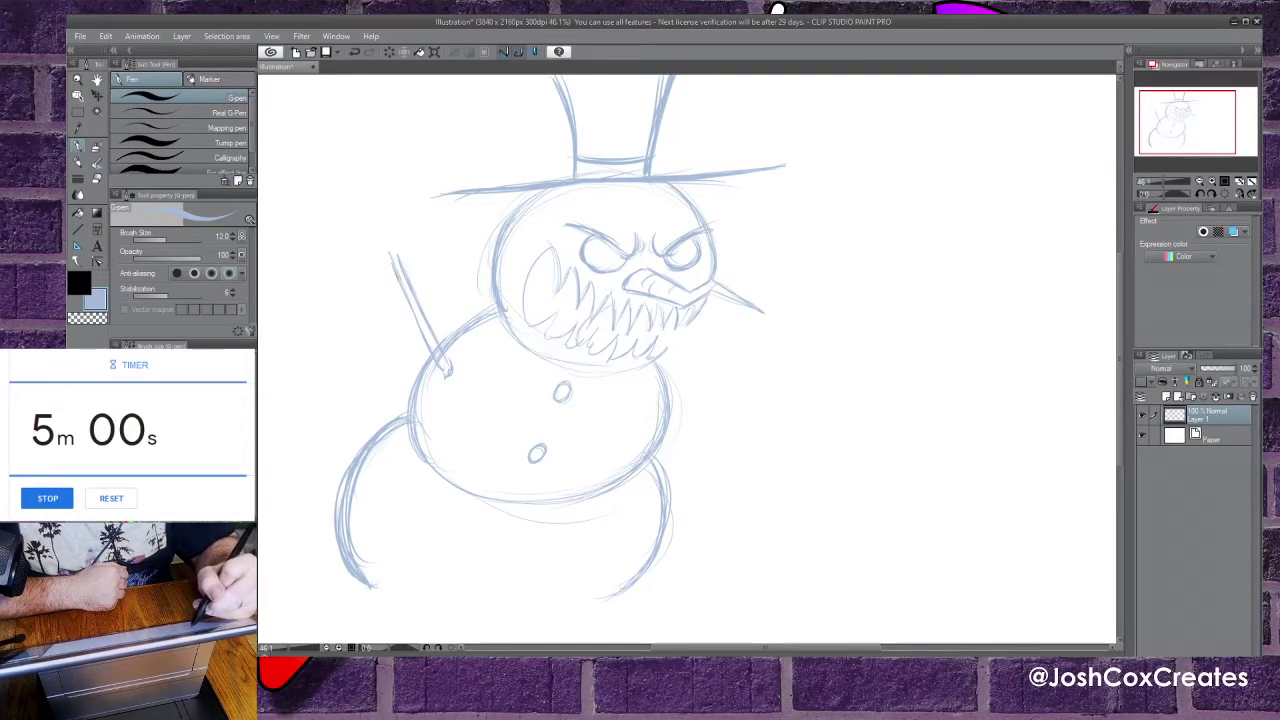
pyautogui.moveTo(357, 178); pyautogui.dragTo(400, 262)
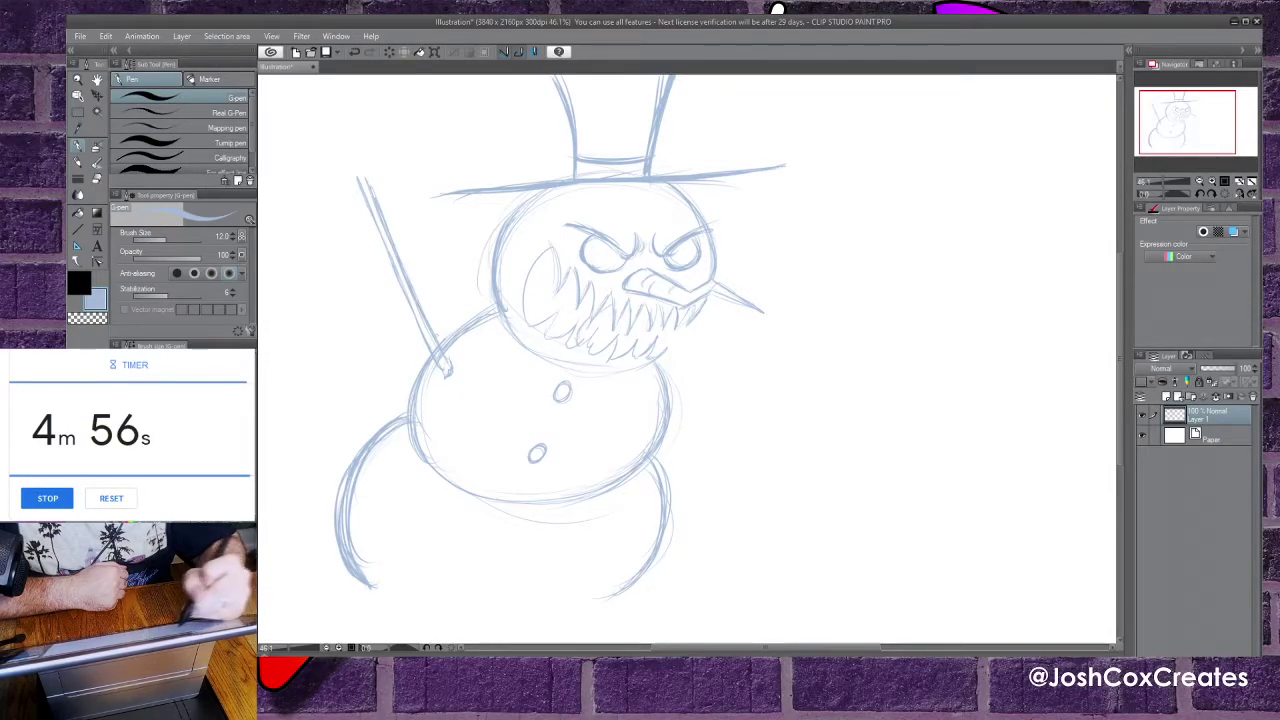
# Sketch a clawed twig hand with spread, pointed fingers on the raised left arm and clean up its stray line with the eraser.
pyautogui.moveTo(358, 178)
pyautogui.mouseDown()
pyautogui.moveTo(314, 157)
pyautogui.moveTo(317, 86)
pyautogui.mouseUp()
pyautogui.moveTo(332, 158); pyautogui.dragTo(348, 148)
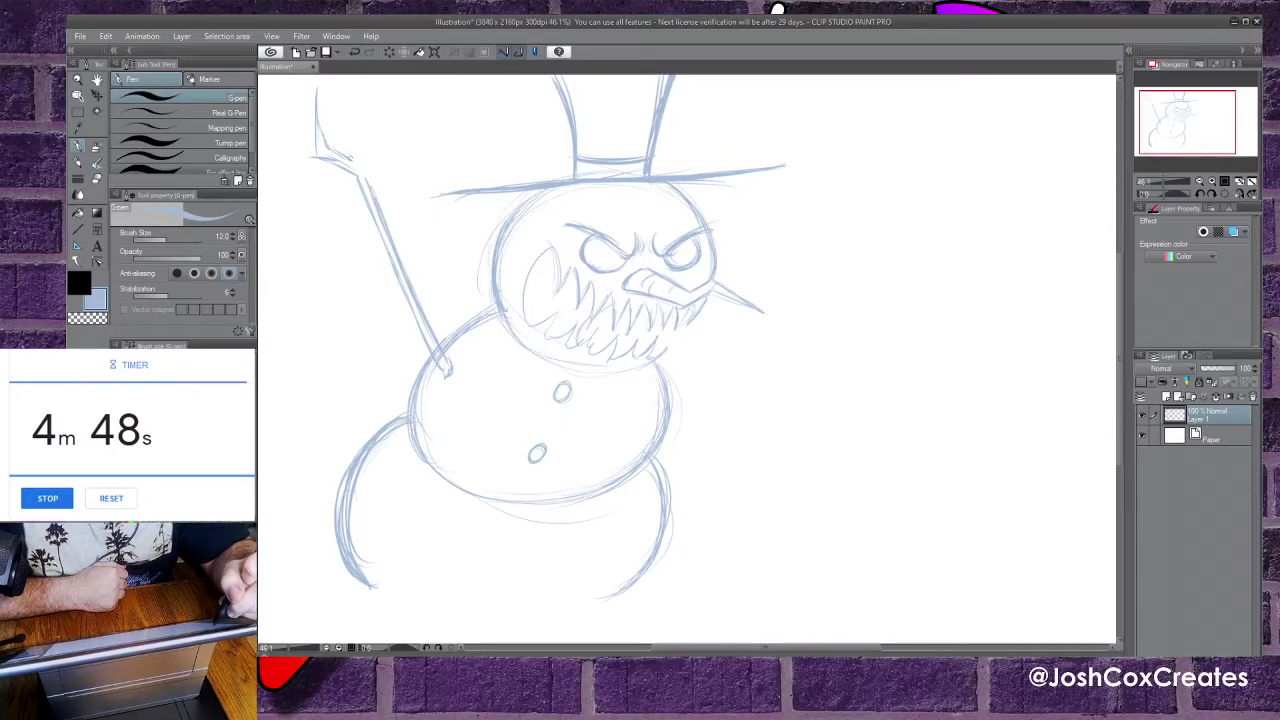
pyautogui.moveTo(350, 146); pyautogui.dragTo(343, 84)
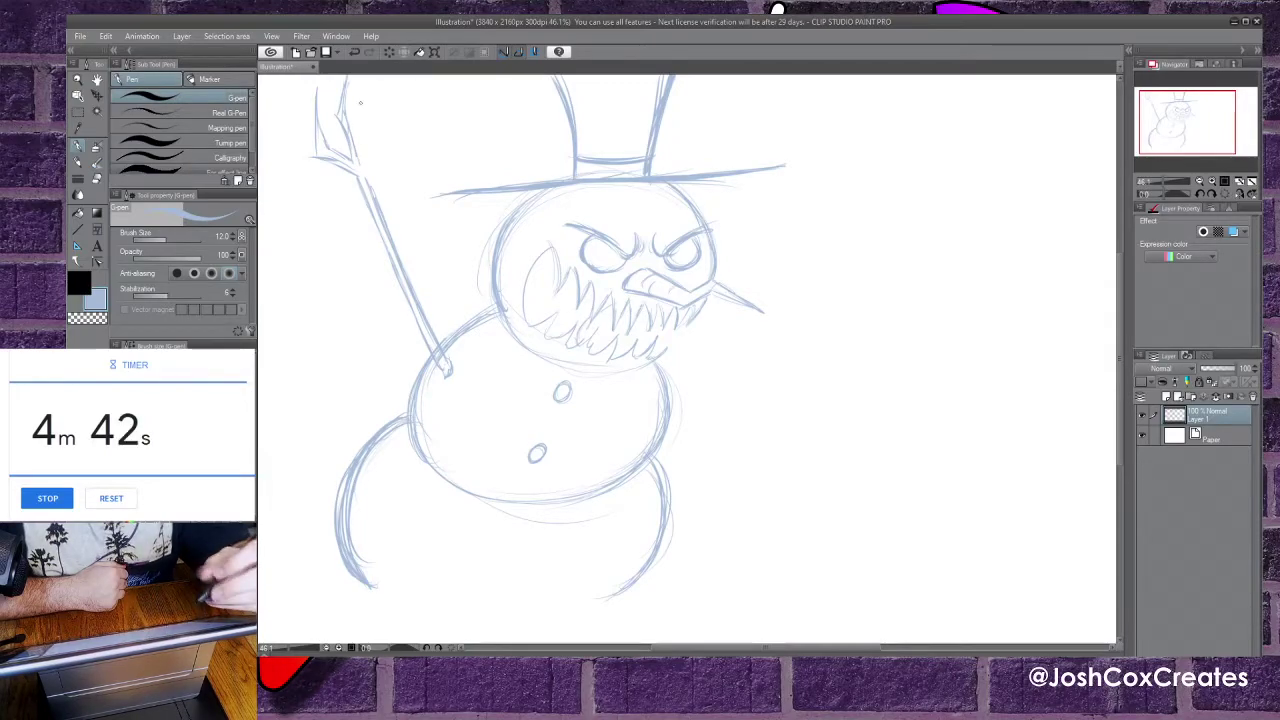
pyautogui.moveTo(366, 174); pyautogui.dragTo(385, 152)
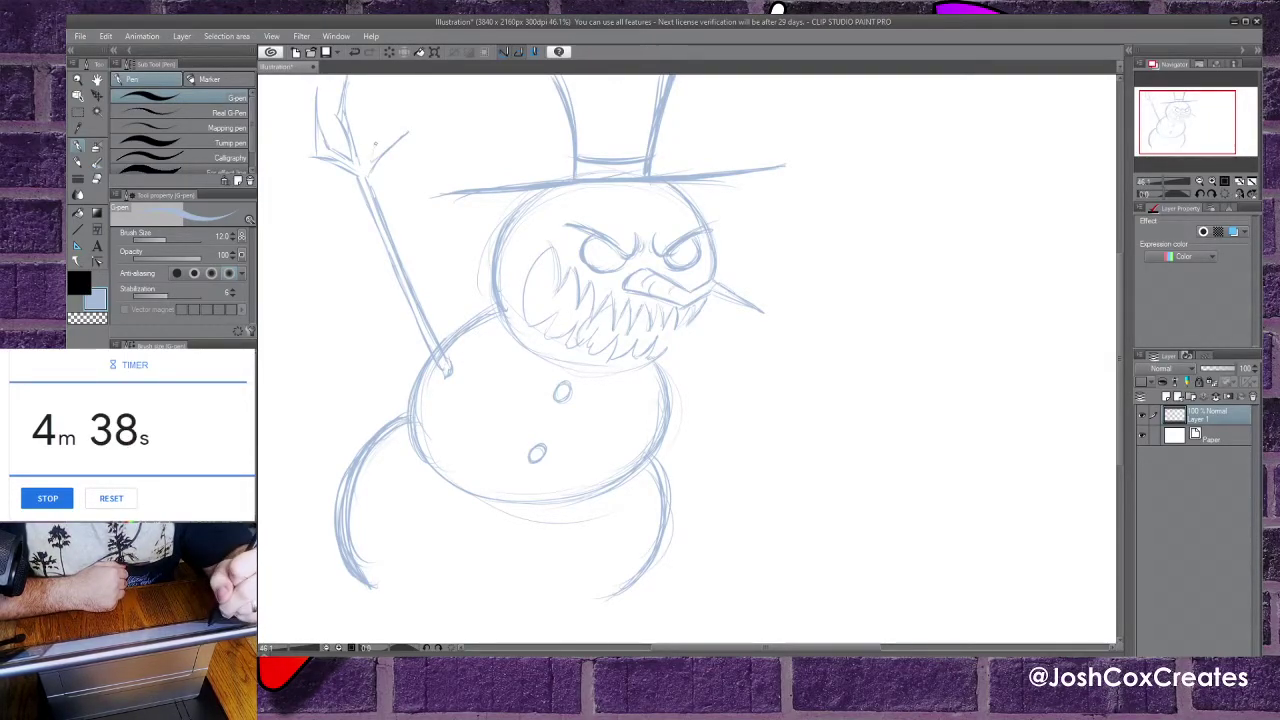
pyautogui.moveTo(372, 151); pyautogui.dragTo(385, 117)
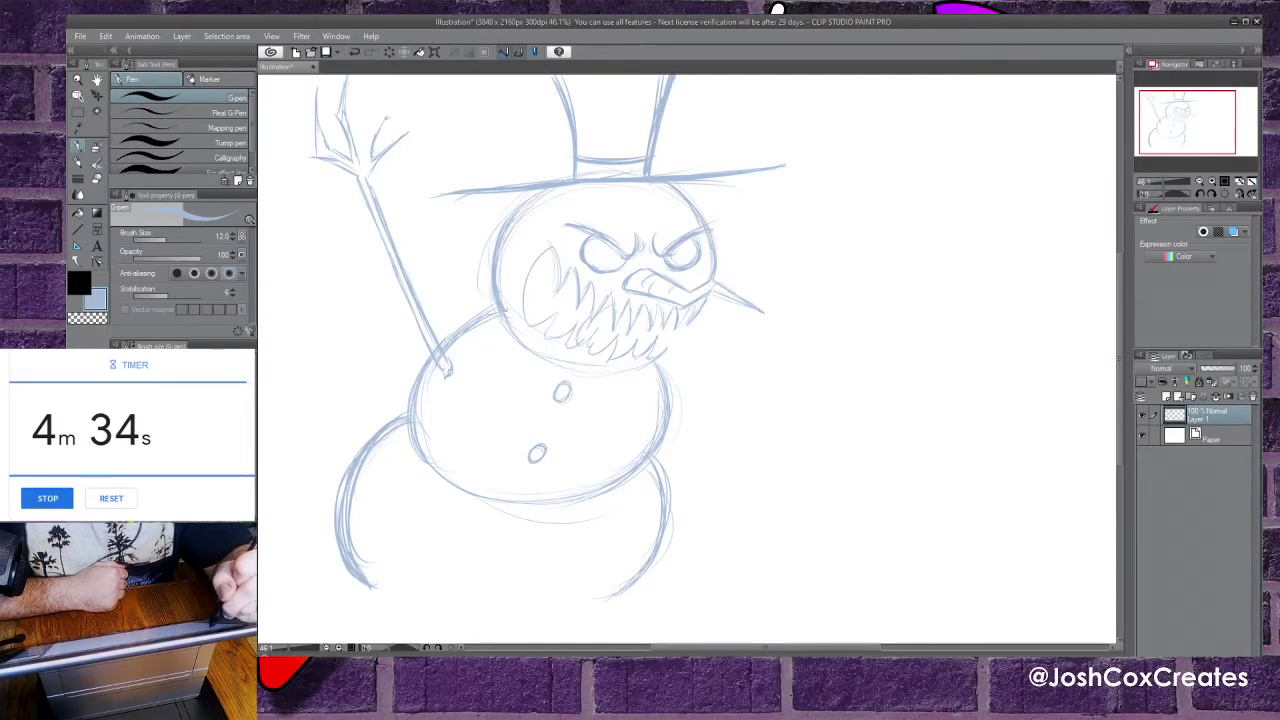
pyautogui.moveTo(432, 111); pyautogui.dragTo(382, 118)
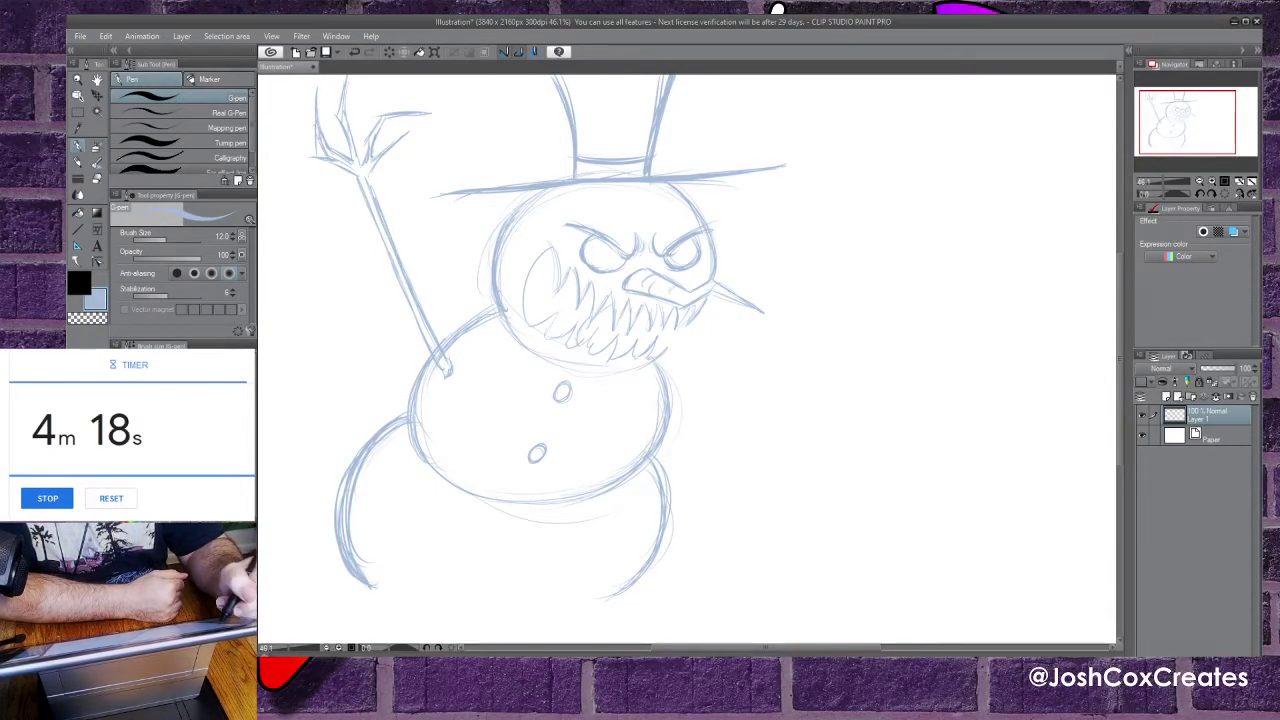
pyautogui.press('e')
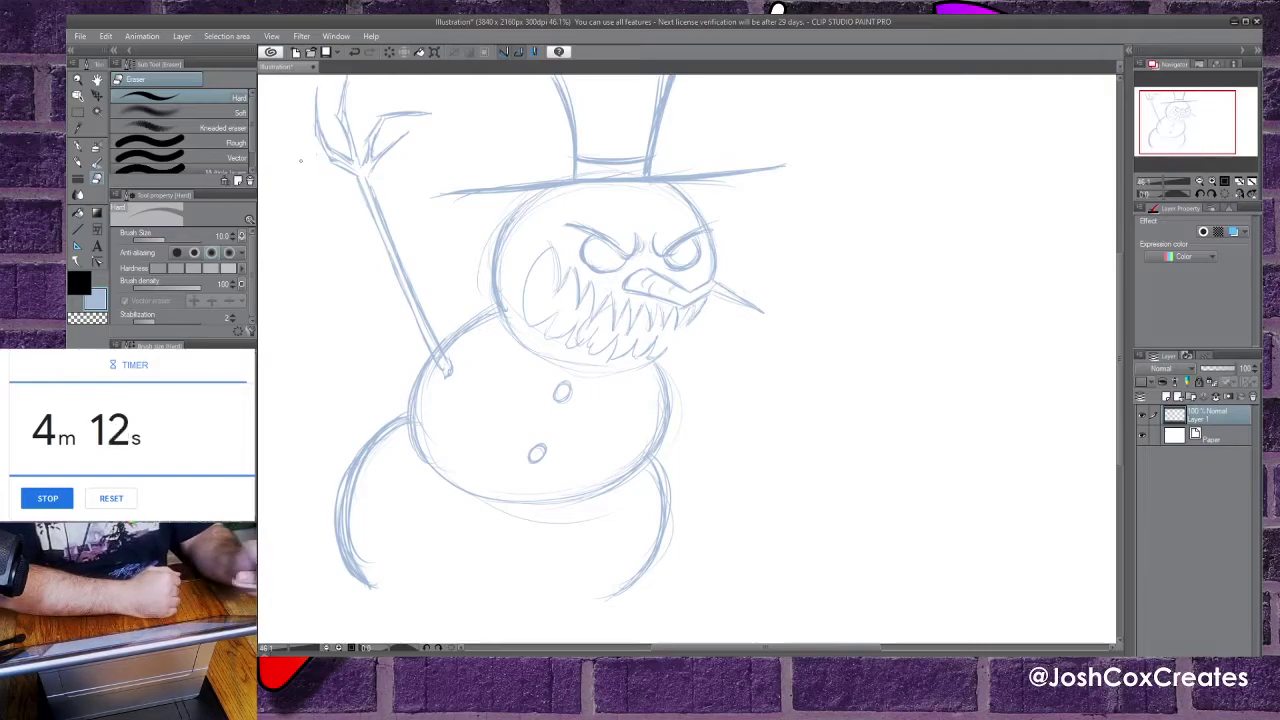
# Sketch the right stick arm with the G-pen, extending outward from the torso and ending in a bent hand with three drooping claws.
pyautogui.click(77, 146)
pyautogui.moveTo(664, 369)
pyautogui.mouseDown()
pyautogui.moveTo(820, 262)
pyautogui.moveTo(838, 197)
pyautogui.moveTo(876, 298)
pyautogui.mouseUp()
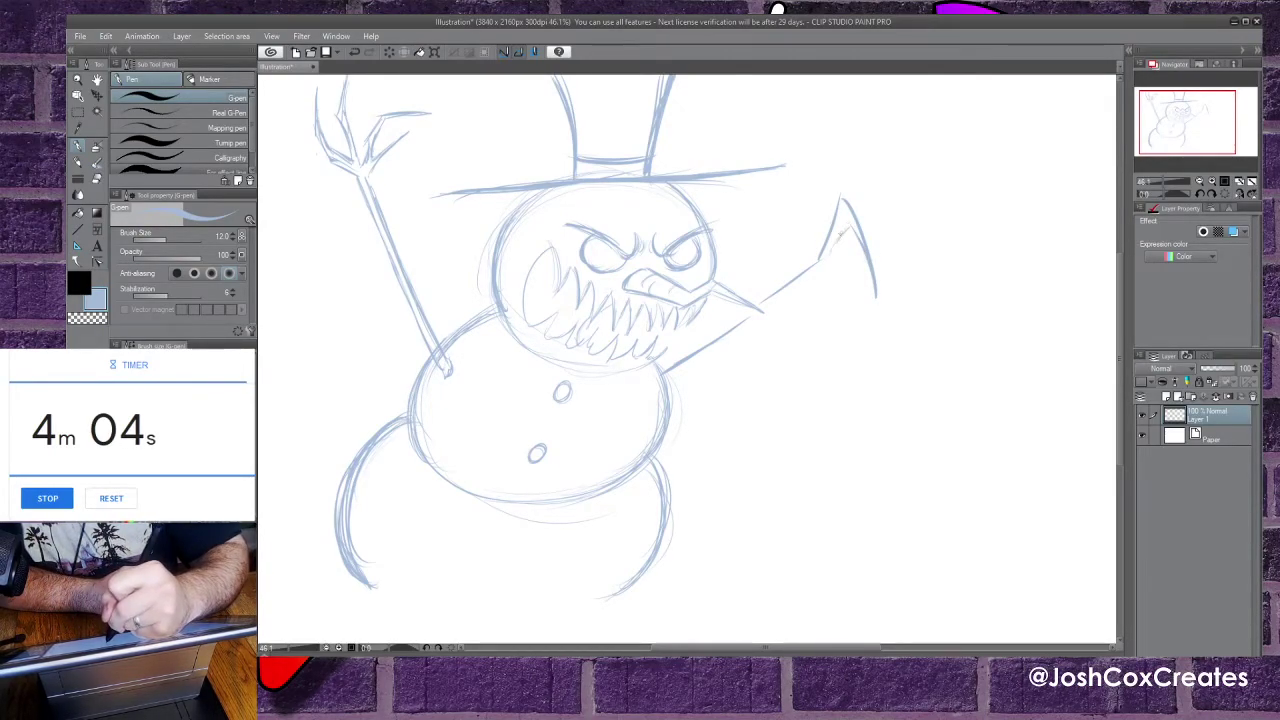
pyautogui.moveTo(847, 228); pyautogui.dragTo(824, 260)
pyautogui.moveTo(894, 179); pyautogui.dragTo(896, 287)
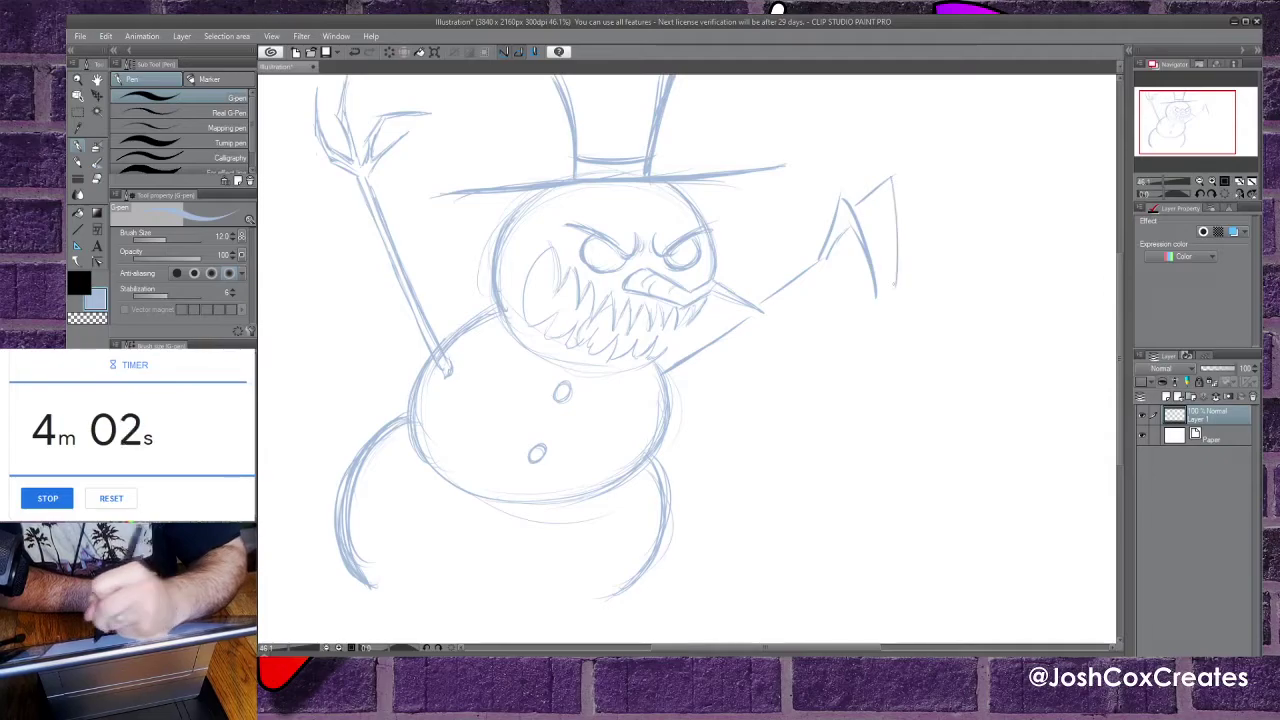
pyautogui.moveTo(893, 184); pyautogui.dragTo(886, 288)
pyautogui.moveTo(884, 188); pyautogui.dragTo(860, 216)
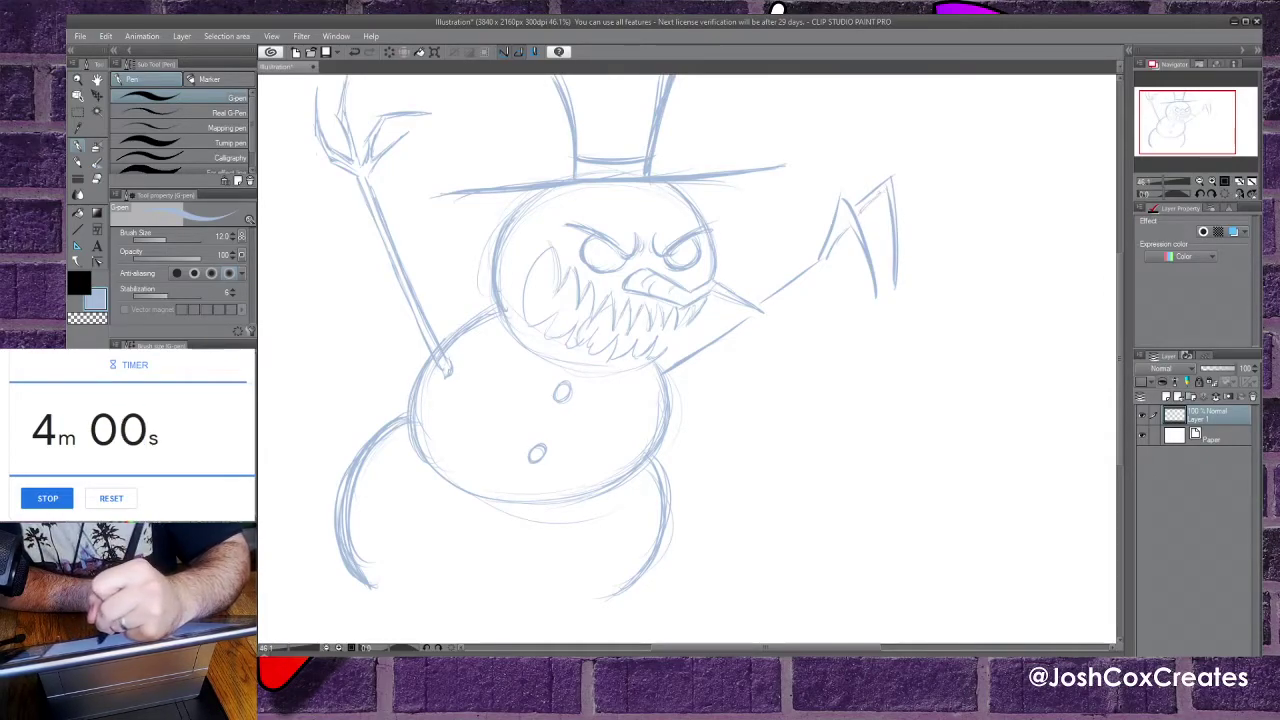
pyautogui.moveTo(896, 230); pyautogui.dragTo(931, 285)
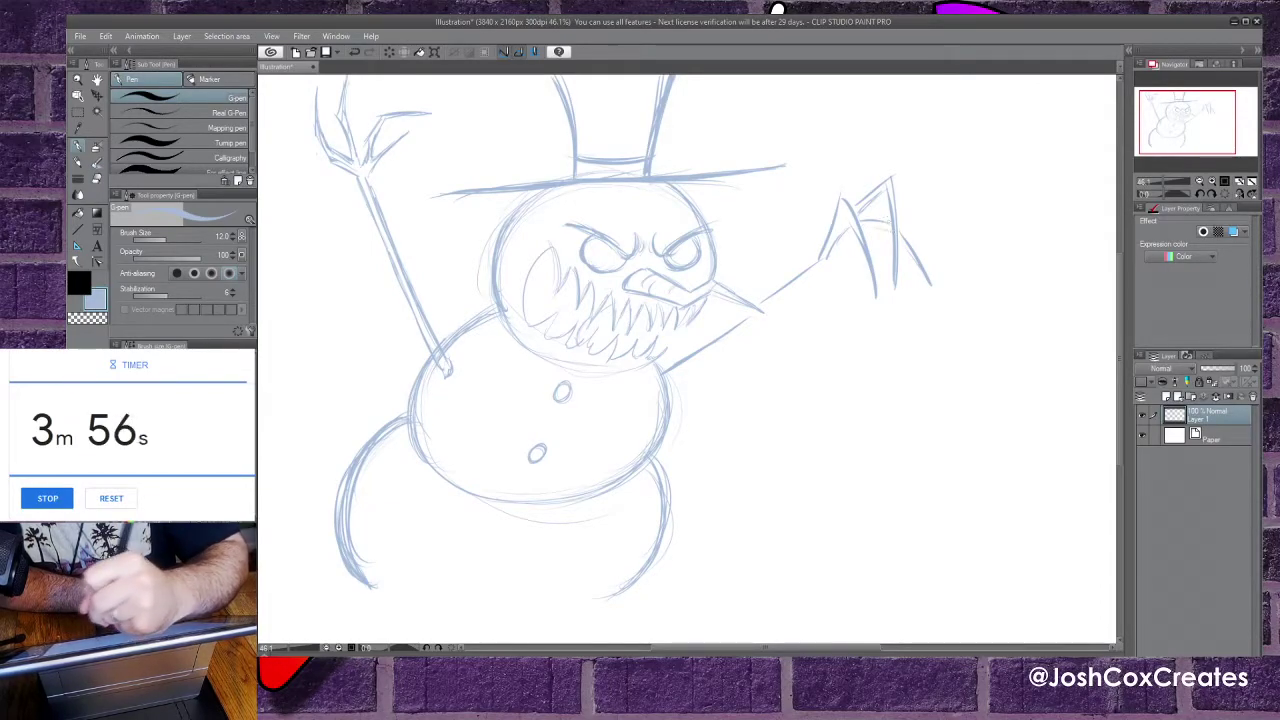
pyautogui.moveTo(858, 227); pyautogui.dragTo(767, 302)
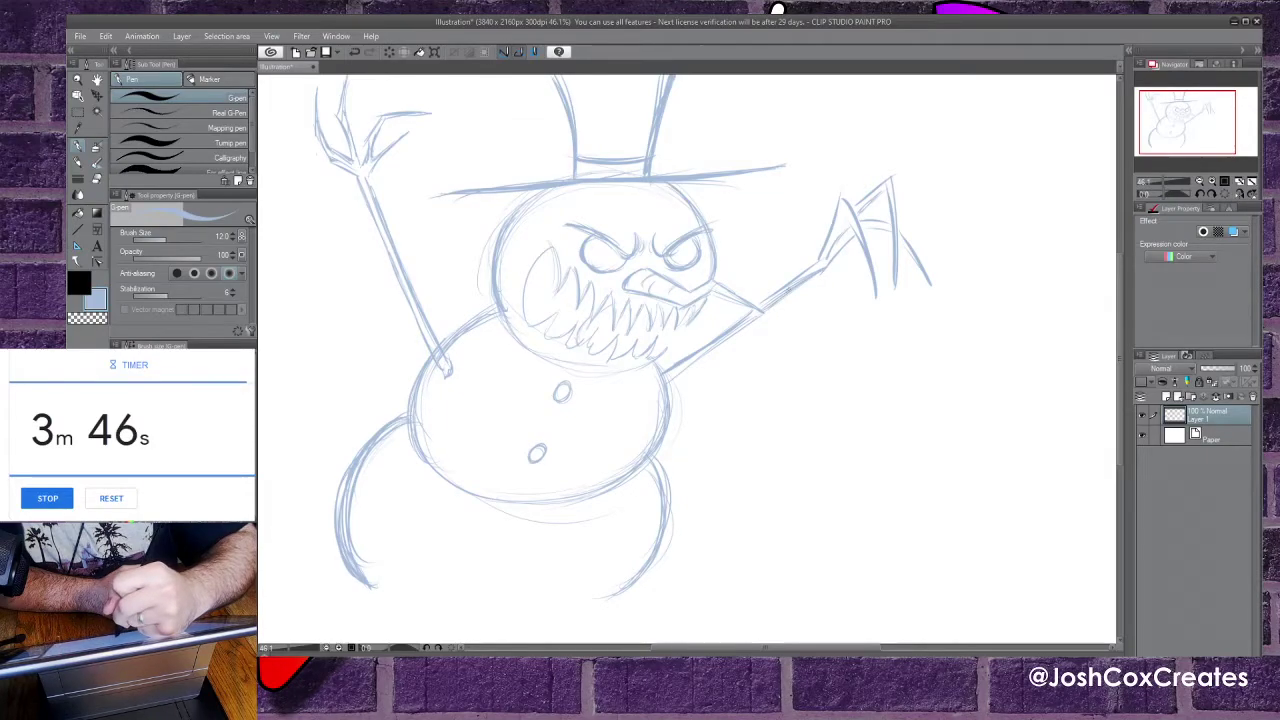
pyautogui.moveTo(822, 268); pyautogui.dragTo(752, 306)
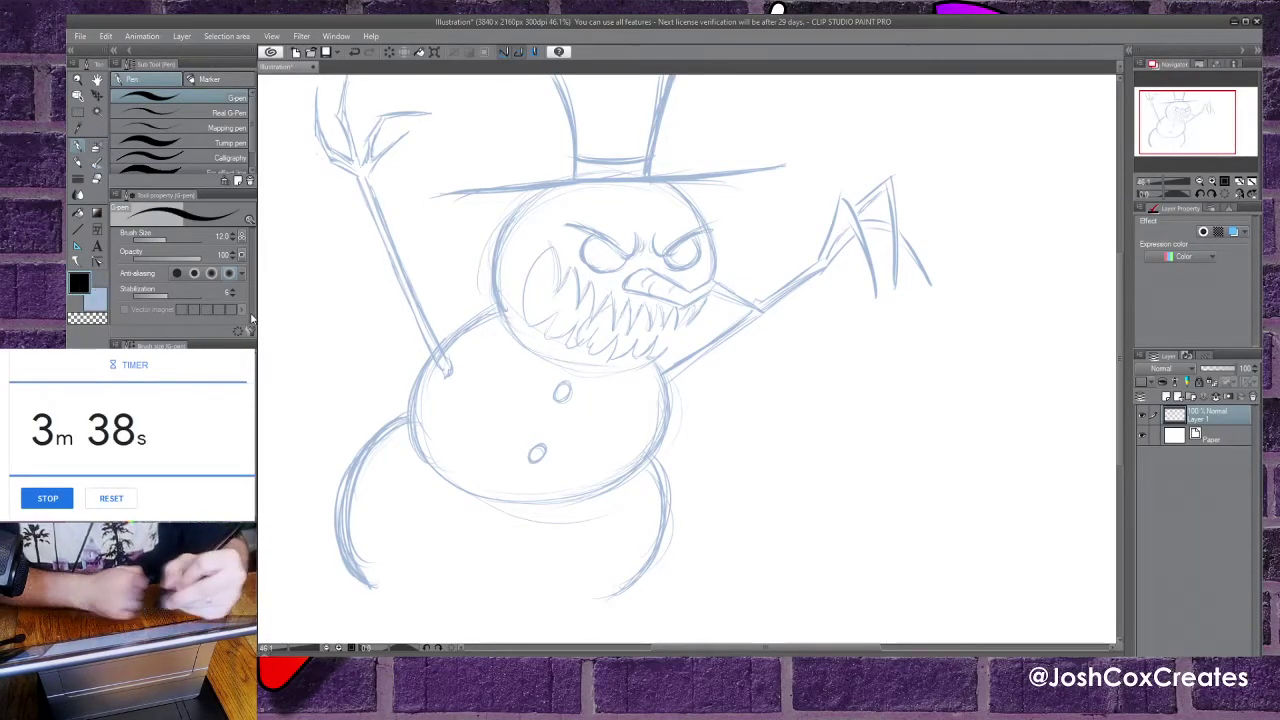
# Add a new raster layer above the sketch layer.
pyautogui.click(181, 36)
pyautogui.moveTo(190, 67)
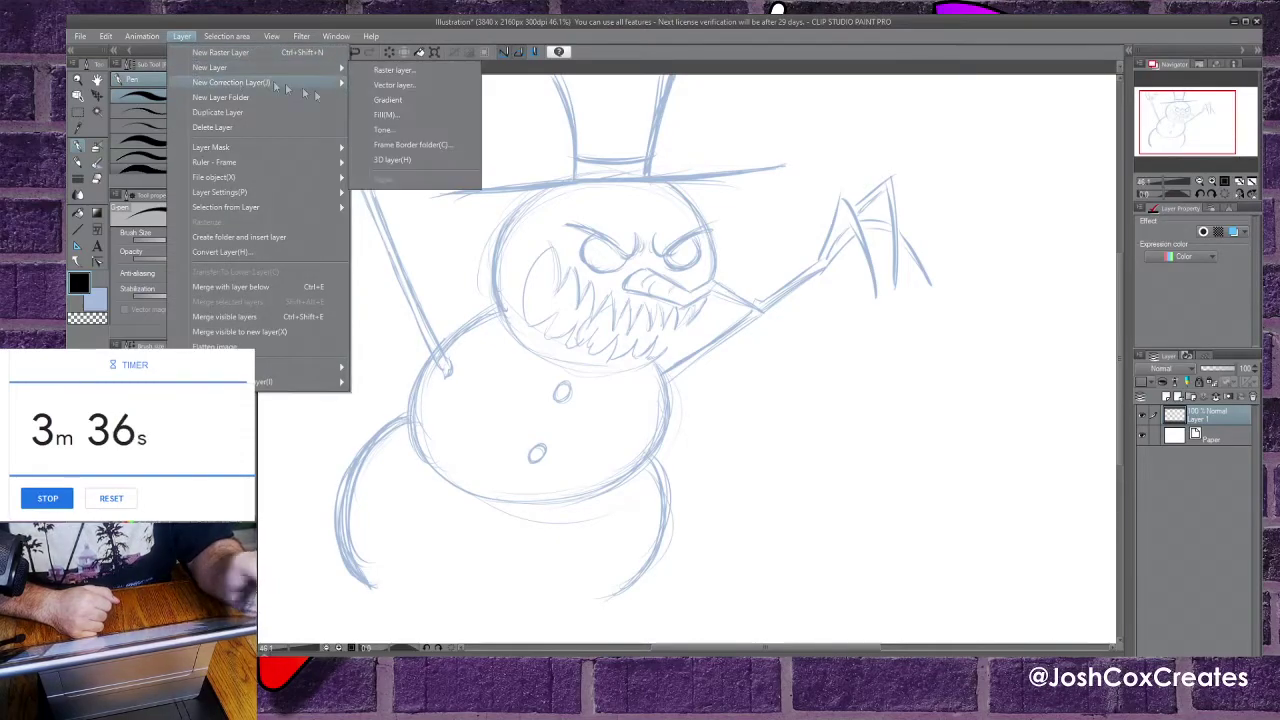
pyautogui.click(375, 68)
pyautogui.press('Return')
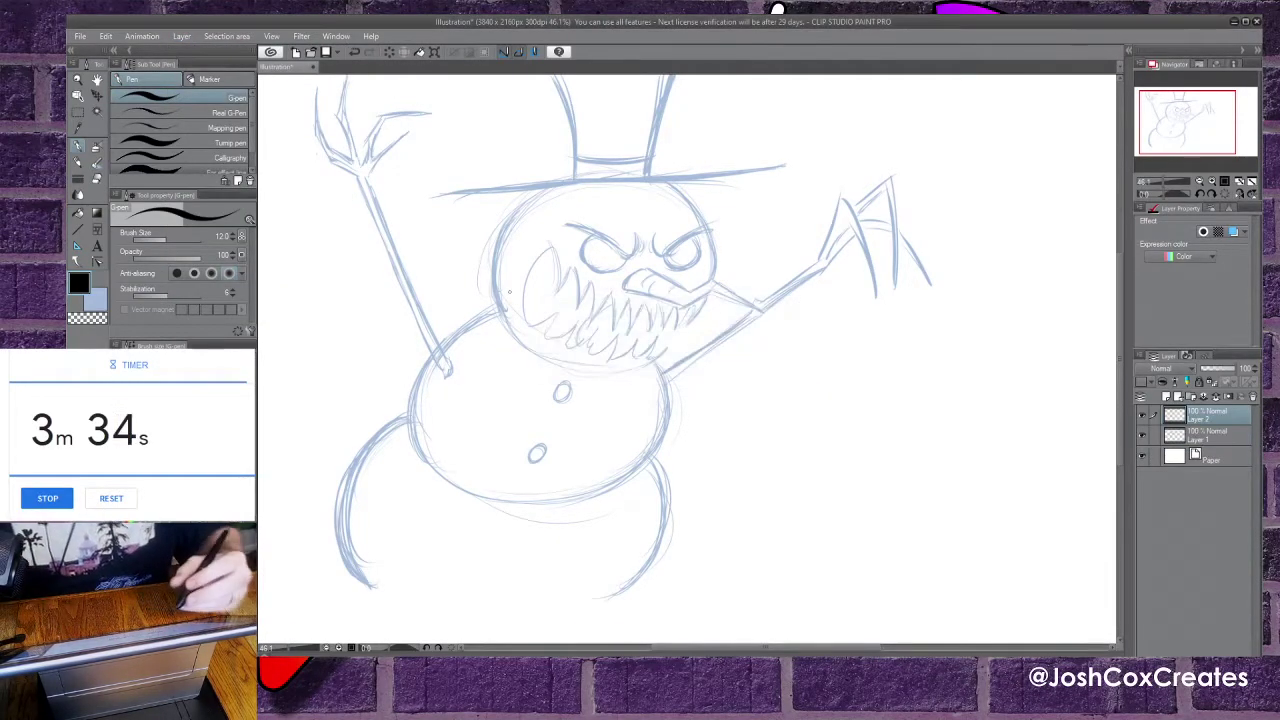
# Ink the left angry eyebrow and its curled inner crease in thick black over the sketch.
pyautogui.scroll(1, 600, 330)
pyautogui.scroll(1, 603, 246)
pyautogui.scroll(3, 626, 245)
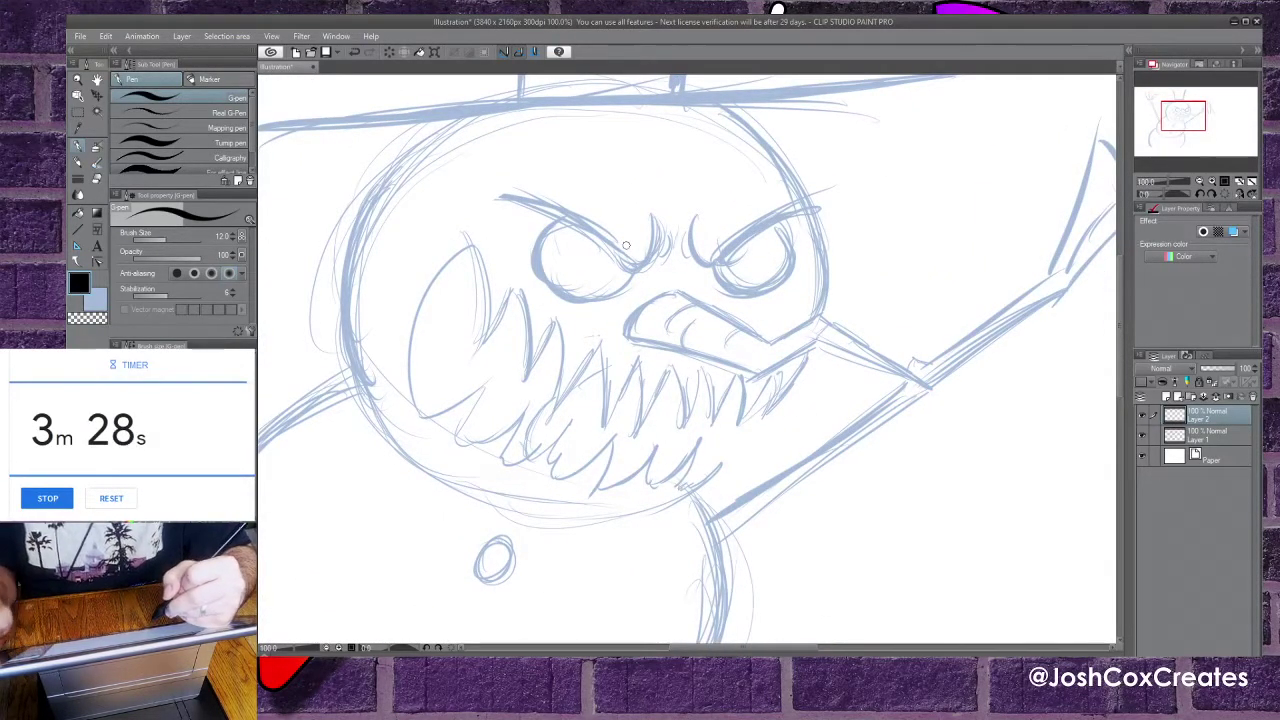
pyautogui.scroll(5, 651, 209)
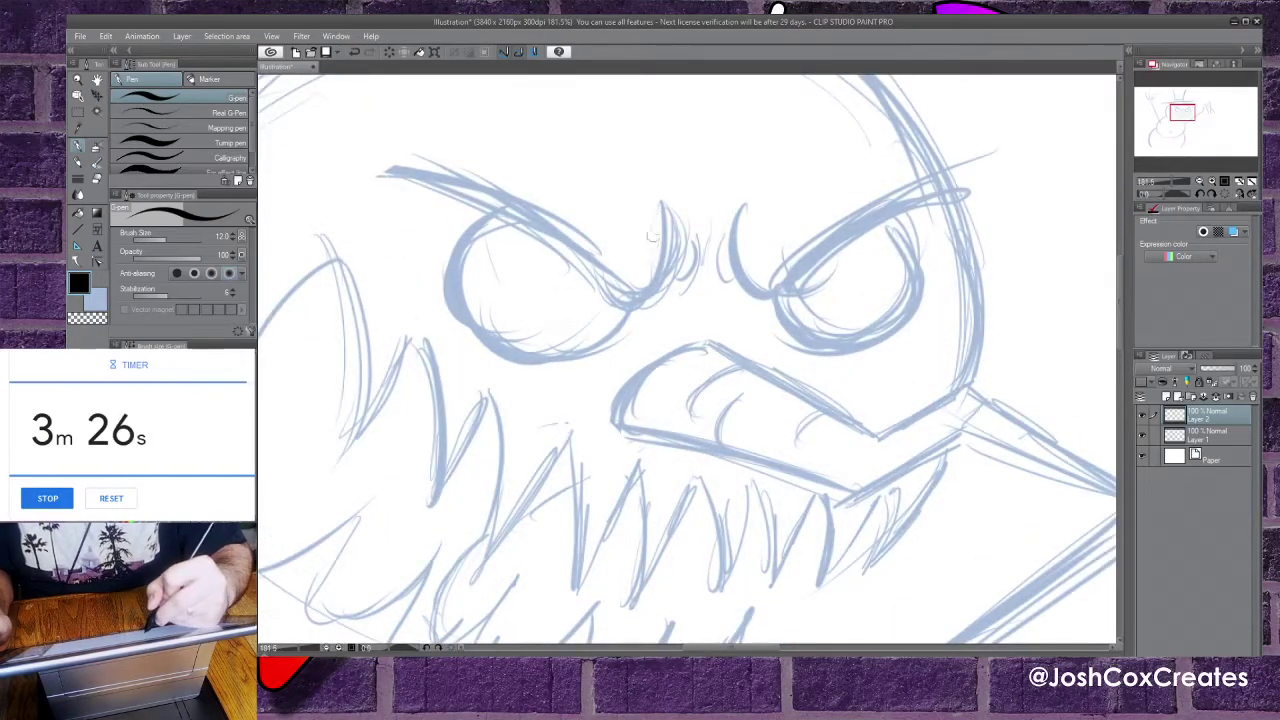
pyautogui.moveTo(666, 220); pyautogui.dragTo(635, 291)
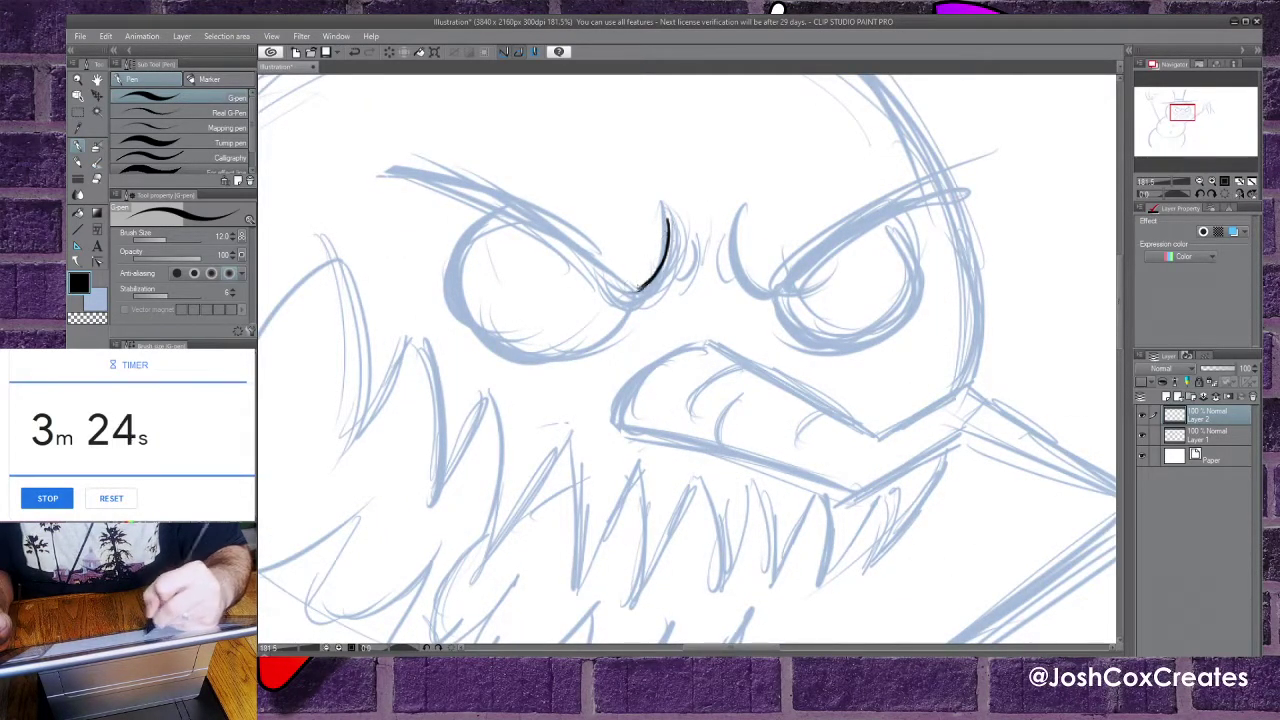
pyautogui.moveTo(664, 248); pyautogui.dragTo(626, 292)
pyautogui.moveTo(668, 220)
pyautogui.mouseDown()
pyautogui.moveTo(671, 242)
pyautogui.moveTo(634, 302)
pyautogui.mouseUp()
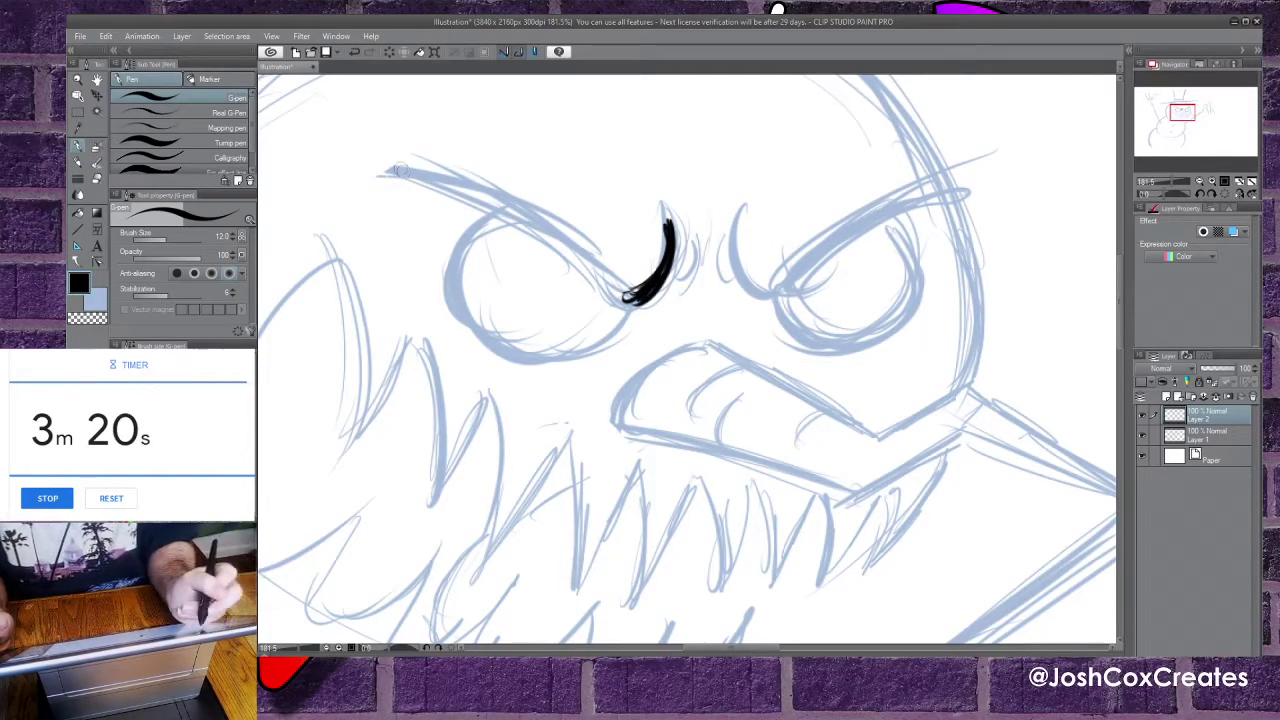
pyautogui.moveTo(405, 172); pyautogui.dragTo(618, 292)
pyautogui.moveTo(410, 172); pyautogui.dragTo(626, 300)
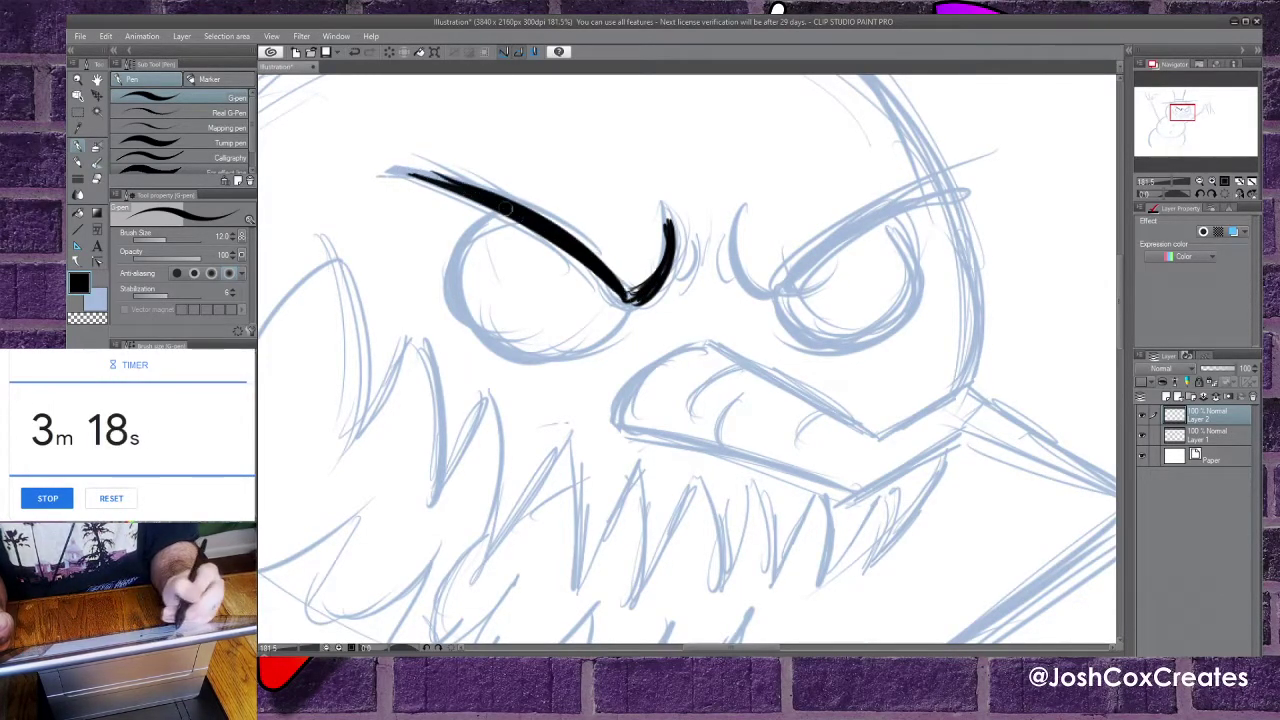
# Ink the round outline of the left eye in thick black beneath the eyebrow.
pyautogui.moveTo(500, 212); pyautogui.dragTo(462, 320)
pyautogui.moveTo(461, 274)
pyautogui.mouseDown()
pyautogui.moveTo(489, 338)
pyautogui.moveTo(584, 368)
pyautogui.mouseUp()
pyautogui.moveTo(488, 342); pyautogui.dragTo(590, 356)
pyautogui.moveTo(512, 364)
pyautogui.mouseDown()
pyautogui.moveTo(604, 348)
pyautogui.moveTo(630, 306)
pyautogui.mouseUp()
pyautogui.moveTo(584, 352); pyautogui.dragTo(642, 298)
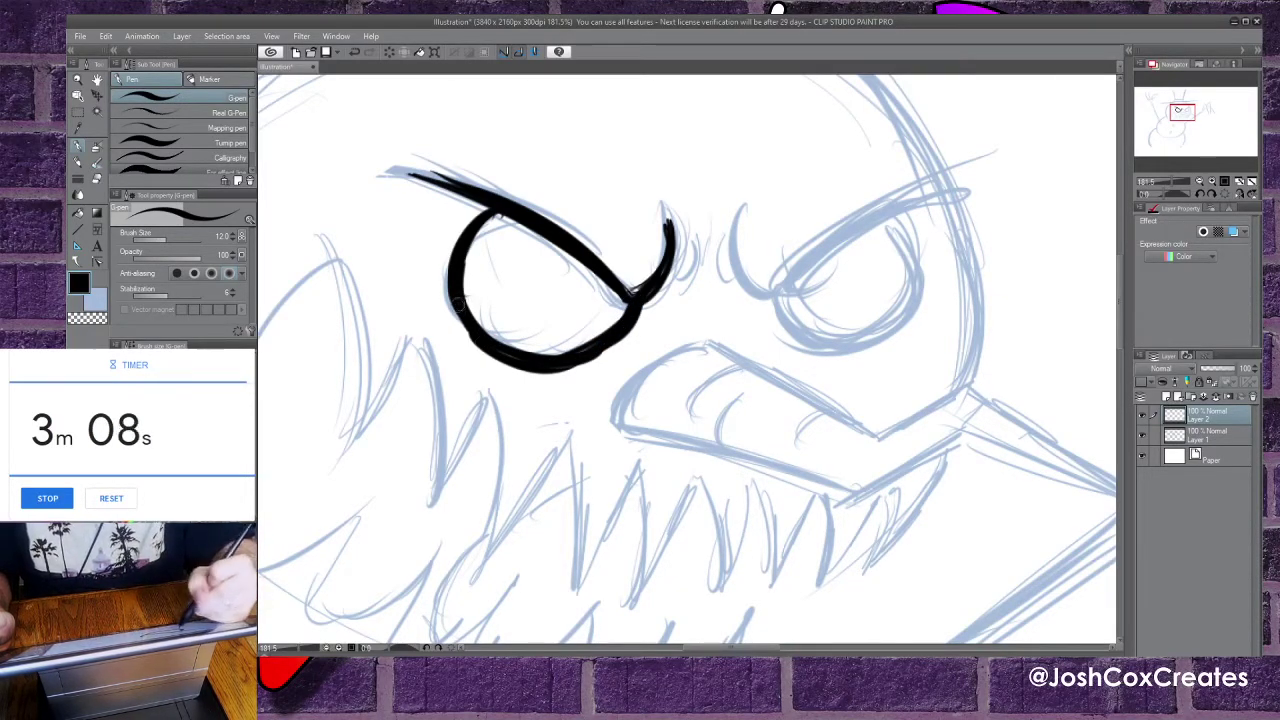
# Ink the carrot nose's rounded base, its upper and lower edges, and the first upward bend in thick black.
pyautogui.moveTo(705, 345); pyautogui.dragTo(635, 405)
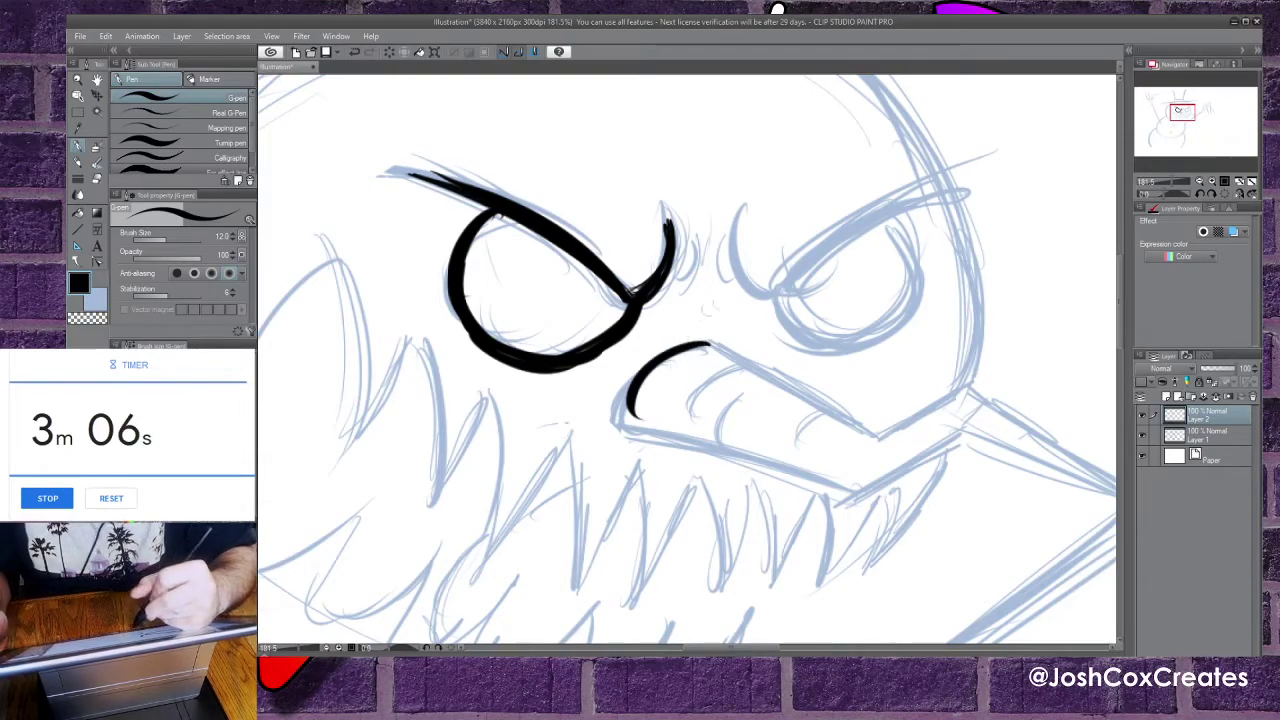
pyautogui.hotkey('ctrl', 'z')
pyautogui.moveTo(708, 342); pyautogui.dragTo(620, 406)
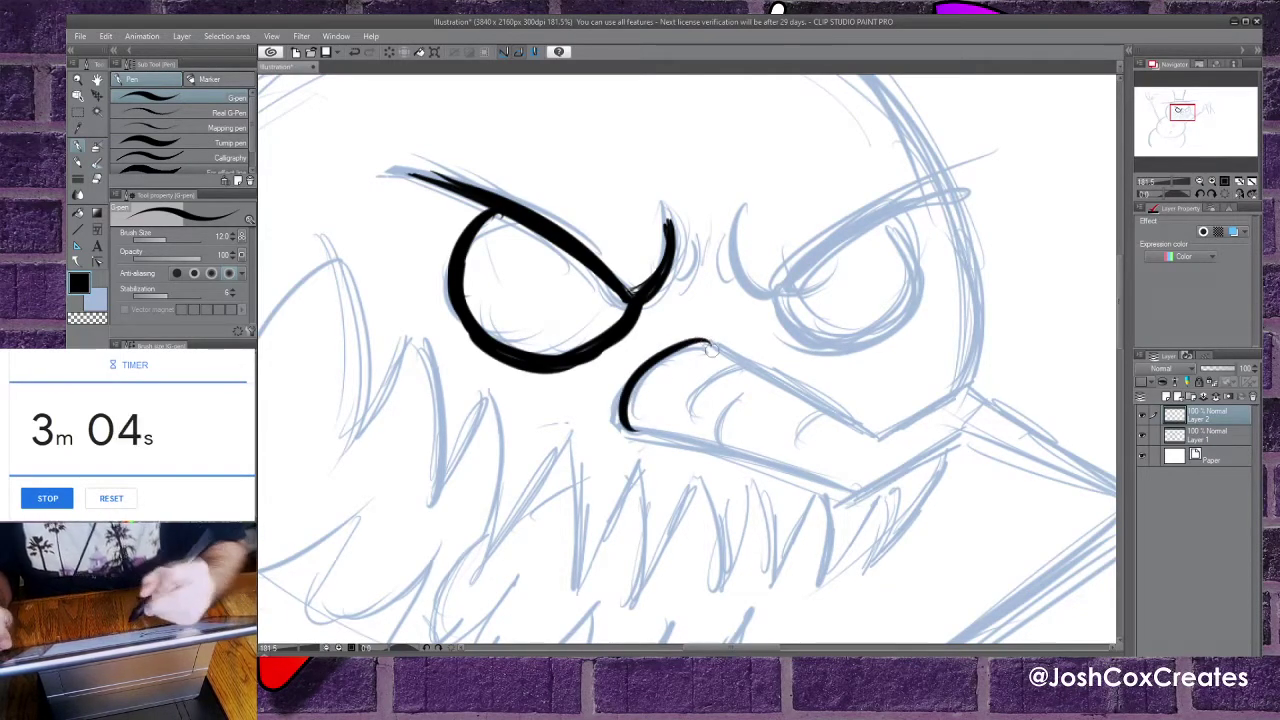
pyautogui.moveTo(875, 437); pyautogui.dragTo(708, 345)
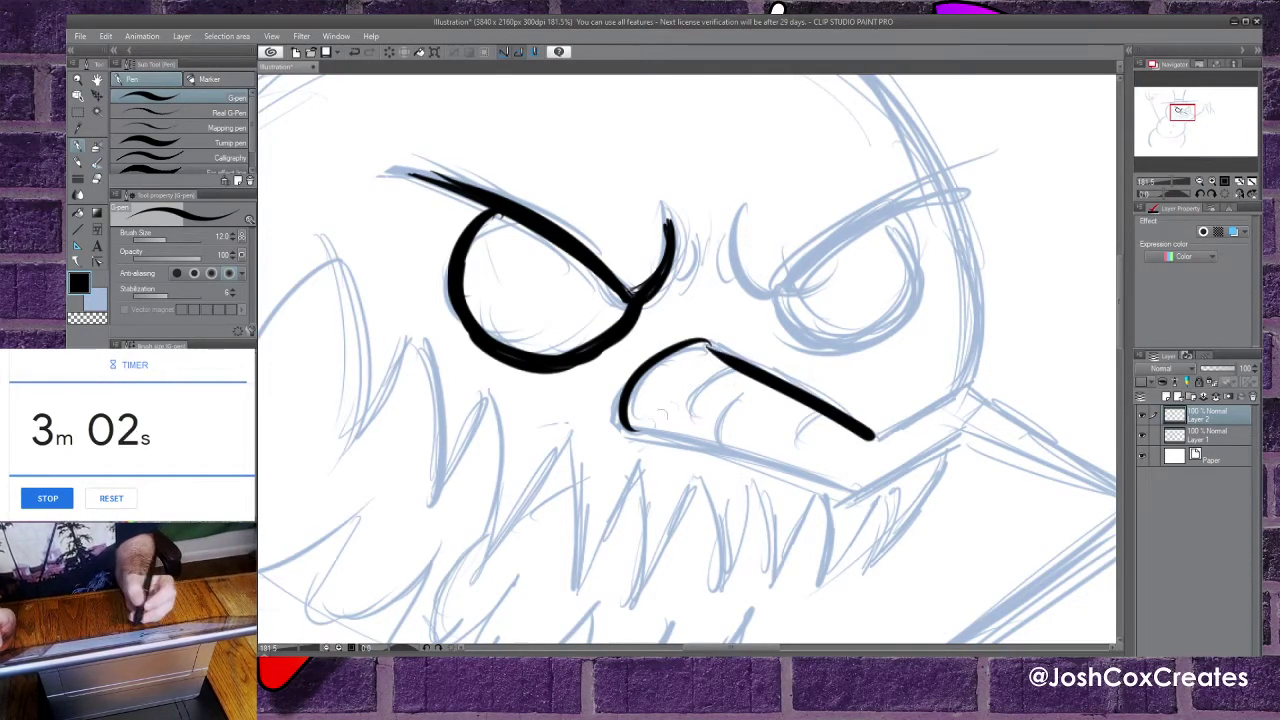
pyautogui.moveTo(628, 430); pyautogui.dragTo(860, 495)
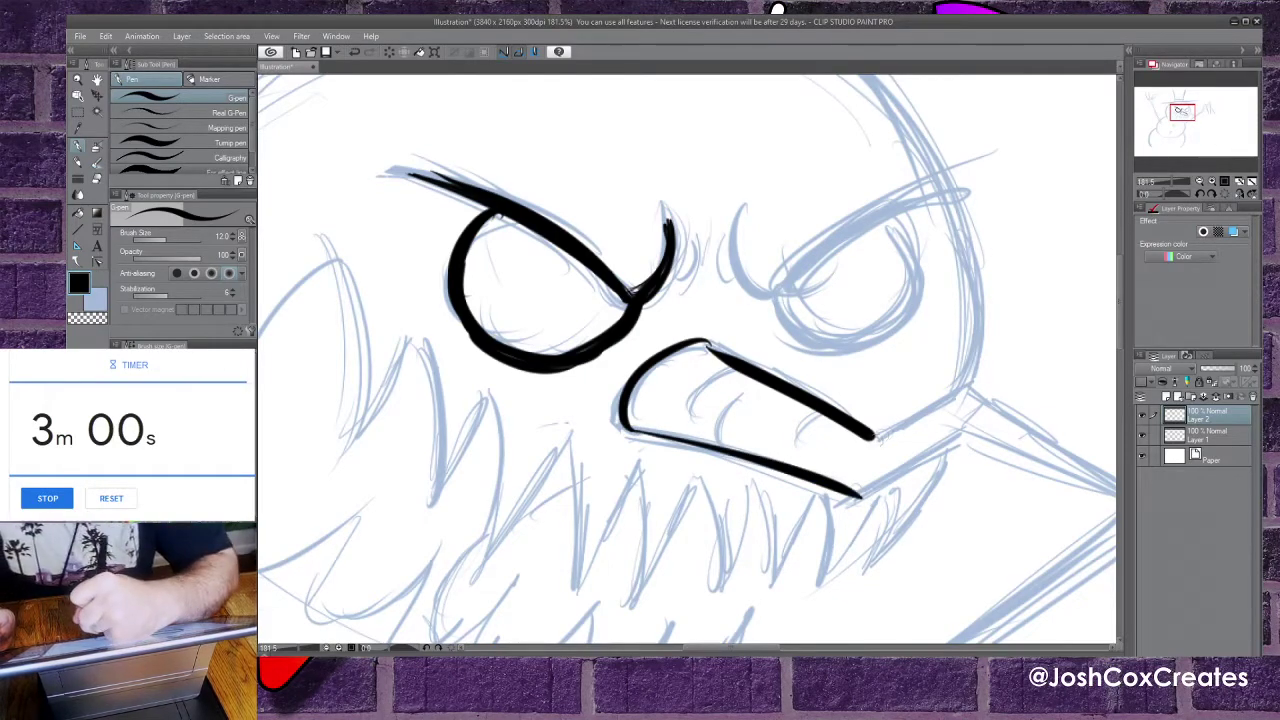
pyautogui.moveTo(868, 444); pyautogui.dragTo(968, 390)
pyautogui.hotkey('ctrl', 'z')
pyautogui.moveTo(870, 440); pyautogui.dragTo(962, 387)
pyautogui.moveTo(962, 436); pyautogui.dragTo(862, 497)
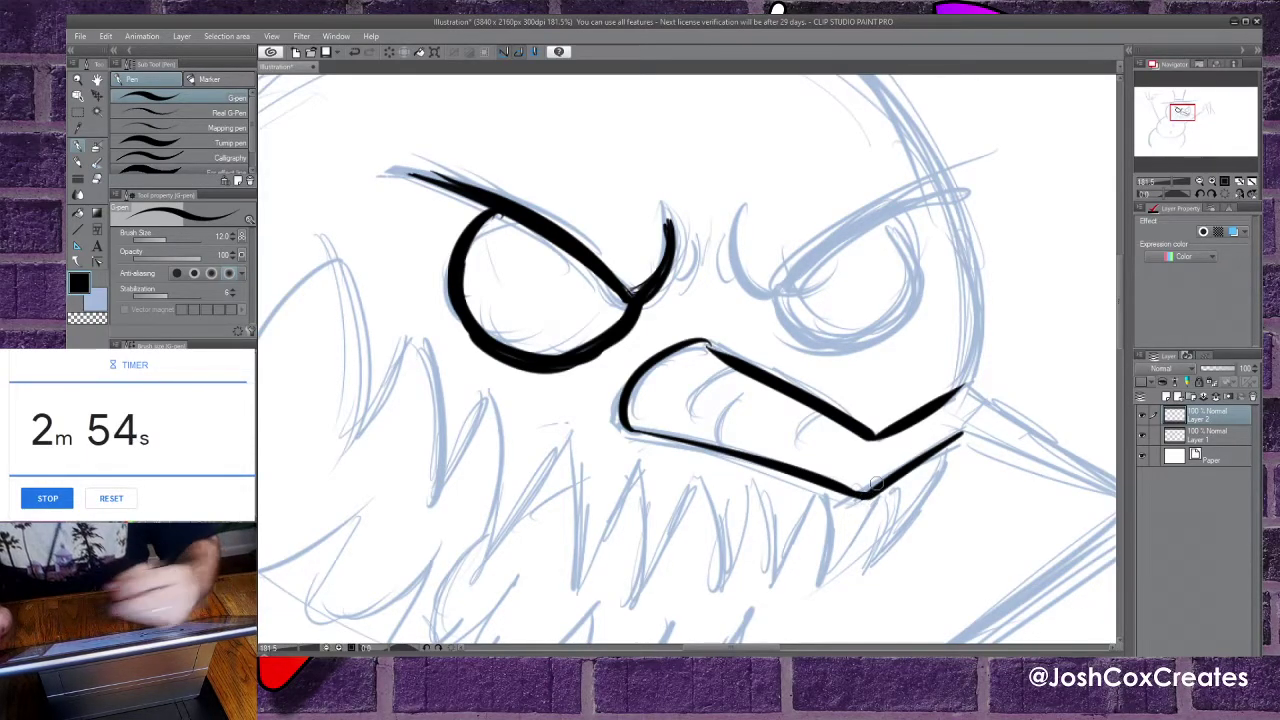
# Ink the upper edge of the nose's pointed tip, angling downward from the bend over the sketch.
pyautogui.press('space')
pyautogui.moveTo(653, 424); pyautogui.dragTo(408, 246)
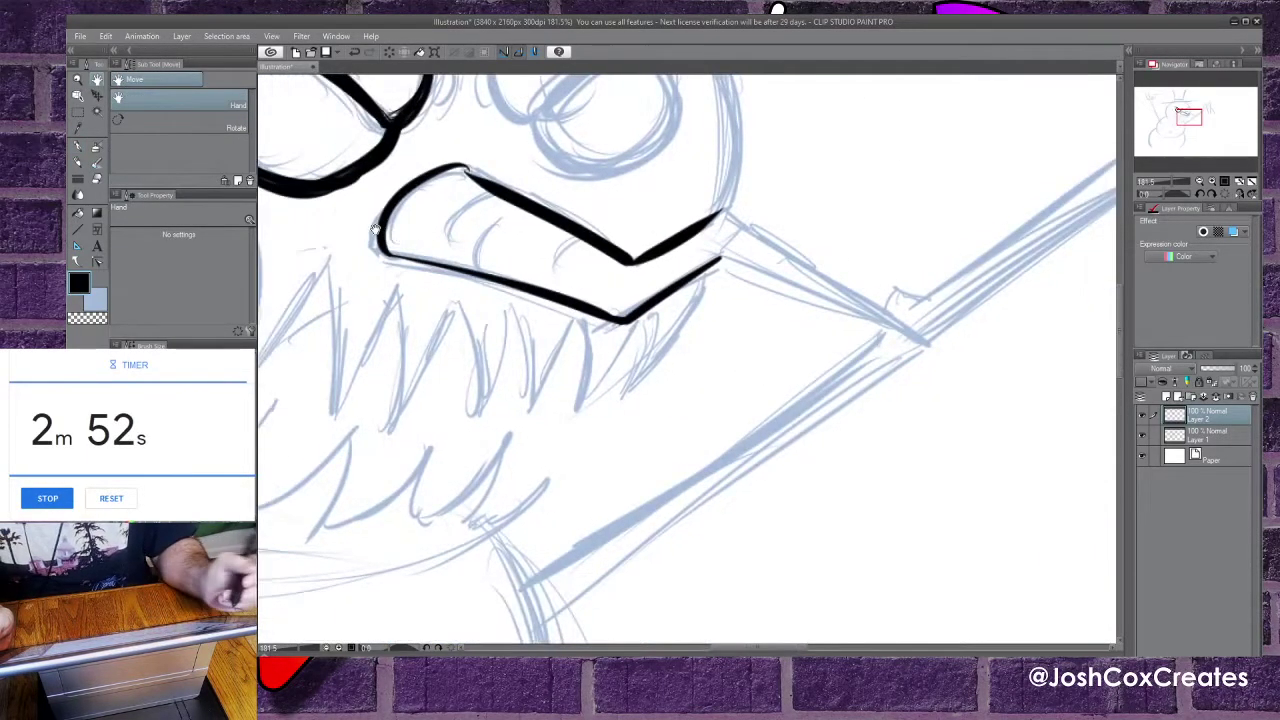
pyautogui.click(80, 147)
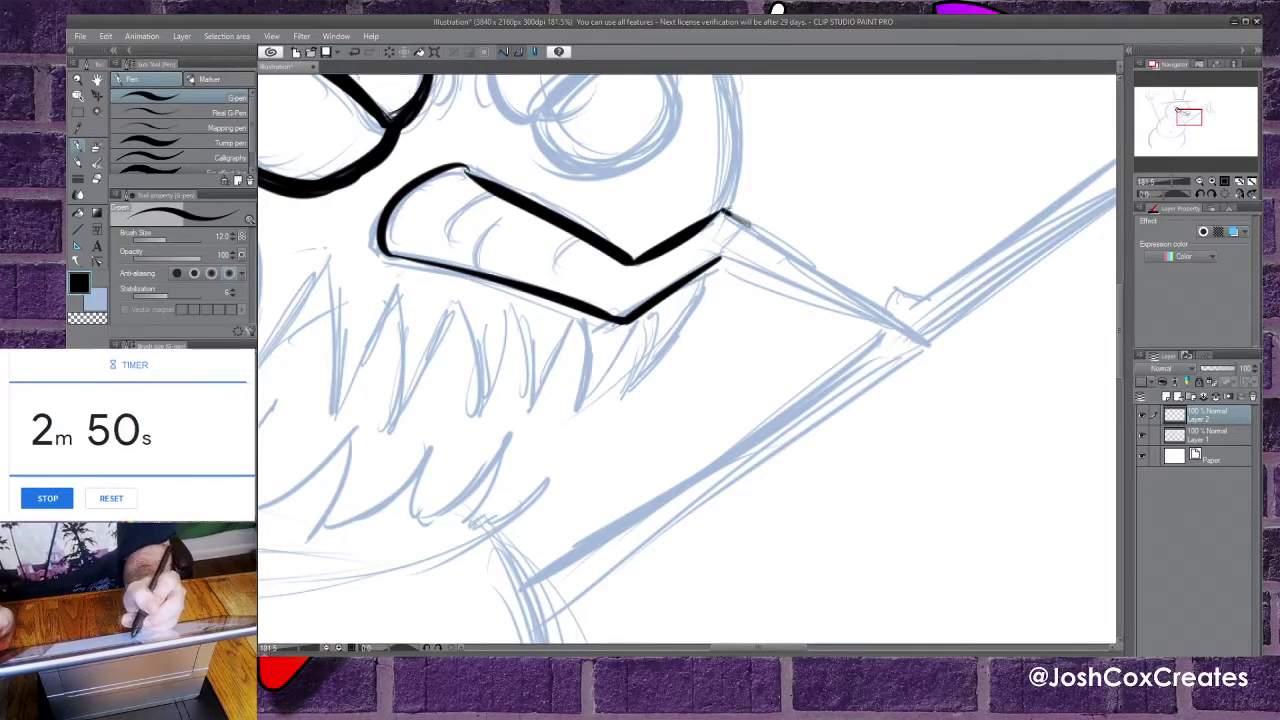
pyautogui.moveTo(728, 218); pyautogui.dragTo(948, 362)
pyautogui.hotkey('ctrl', 'z')
pyautogui.moveTo(724, 212)
pyautogui.mouseDown()
pyautogui.moveTo(944, 350)
pyautogui.moveTo(734, 216)
pyautogui.moveTo(935, 345)
pyautogui.mouseUp()
pyautogui.hotkey('ctrl', 'z')
pyautogui.hotkey('ctrl', 'z')
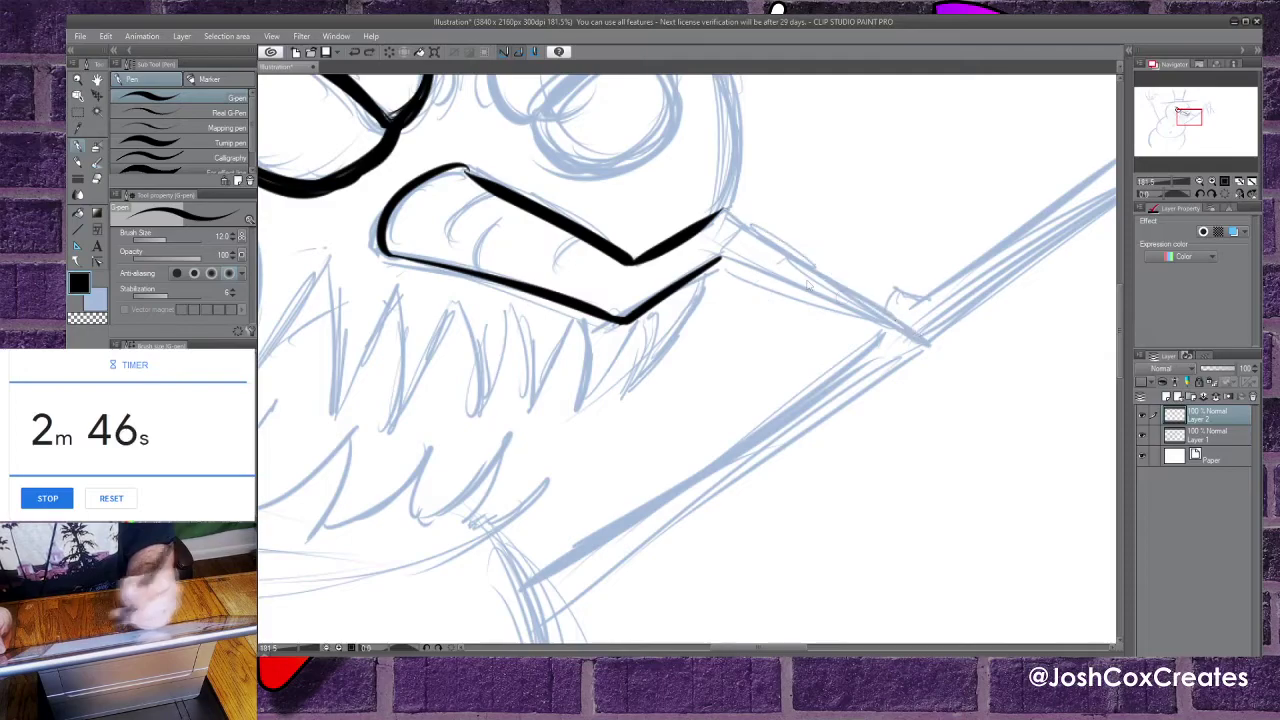
pyautogui.moveTo(722, 208)
pyautogui.mouseDown()
pyautogui.moveTo(930, 340)
pyautogui.moveTo(720, 212)
pyautogui.mouseUp()
pyautogui.hotkey('ctrl', 'z')
pyautogui.hotkey('ctrl', 'z')
pyautogui.moveTo(912, 336); pyautogui.dragTo(722, 212)
# Ink the lower edge of the nose's pointed tip and add three short curved crease lines along the nose.
pyautogui.moveTo(721, 257); pyautogui.dragTo(904, 334)
pyautogui.hotkey('ctrl', 'z')
pyautogui.moveTo(722, 257); pyautogui.dragTo(912, 328)
pyautogui.hotkey('ctrl', 'z')
pyautogui.moveTo(720, 256); pyautogui.dragTo(918, 336)
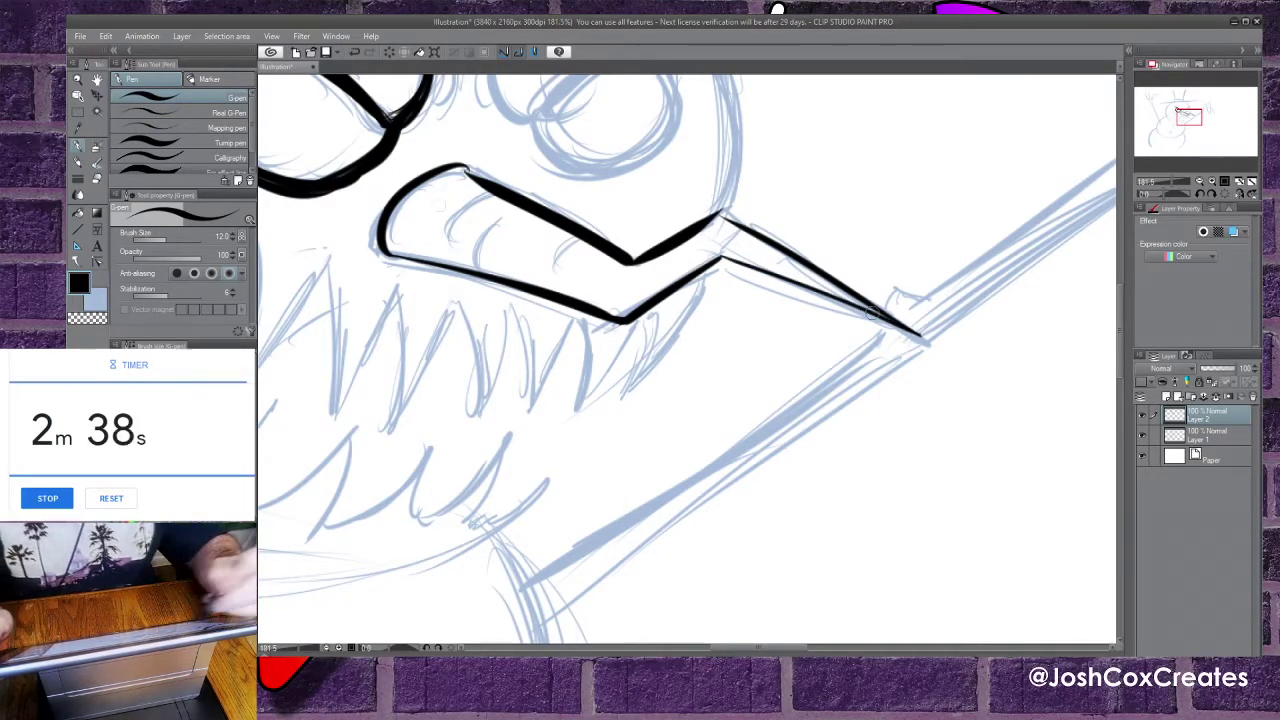
pyautogui.moveTo(484, 191)
pyautogui.mouseDown()
pyautogui.moveTo(449, 230)
pyautogui.moveTo(471, 270)
pyautogui.mouseUp()
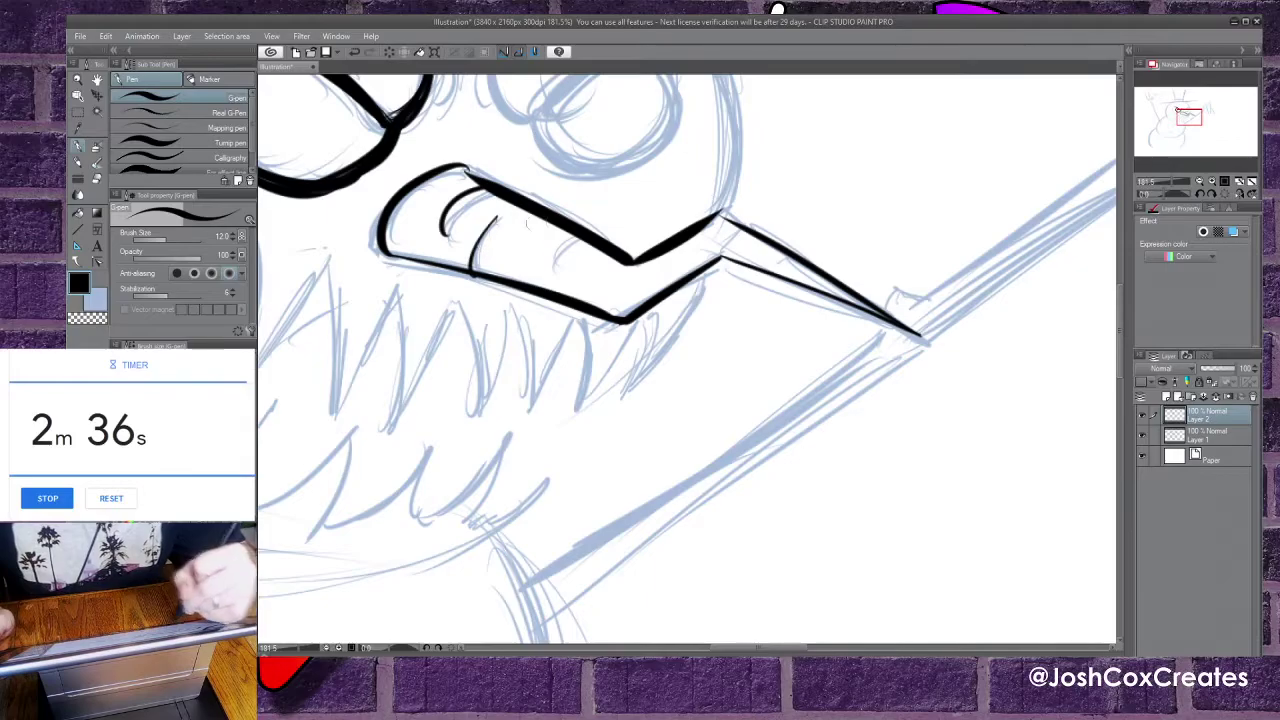
pyautogui.moveTo(574, 234); pyautogui.dragTo(550, 268)
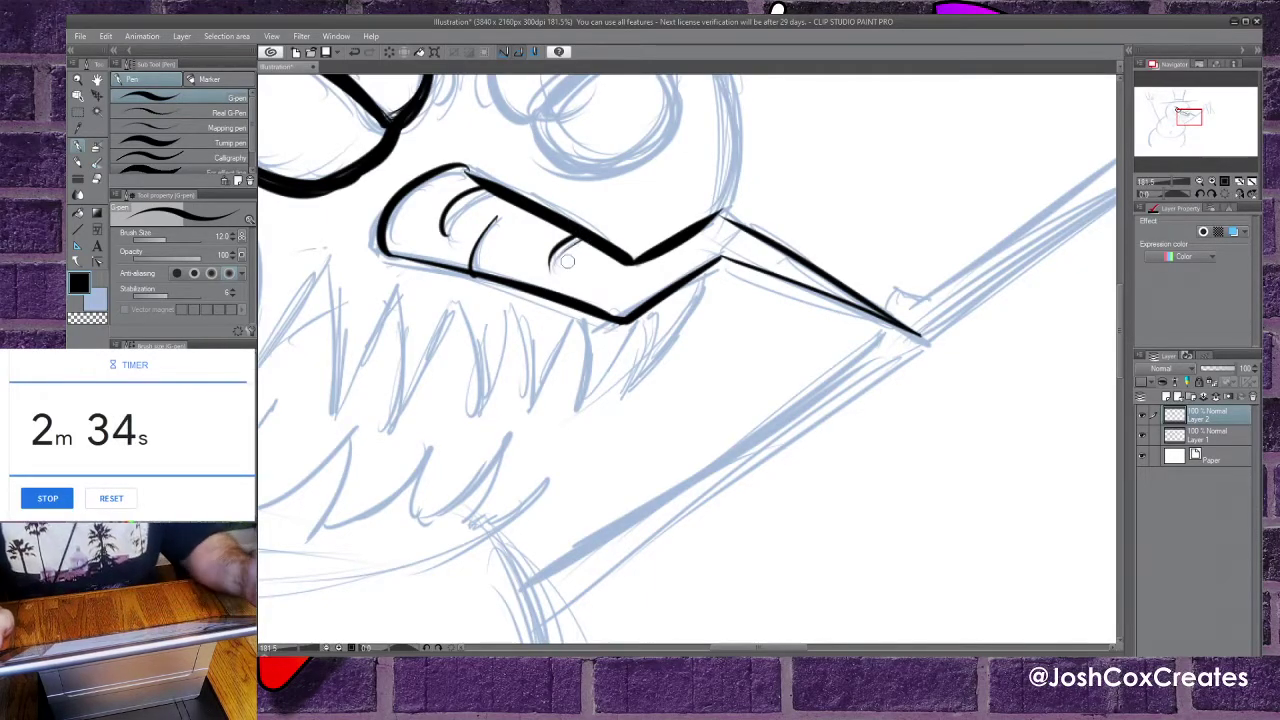
# Fill the left eye with solid black.
pyautogui.press('space')
pyautogui.moveTo(317, 238); pyautogui.dragTo(403, 446)
pyautogui.scroll(-3, 415, 436)
pyautogui.moveTo(317, 372); pyautogui.dragTo(449, 392)
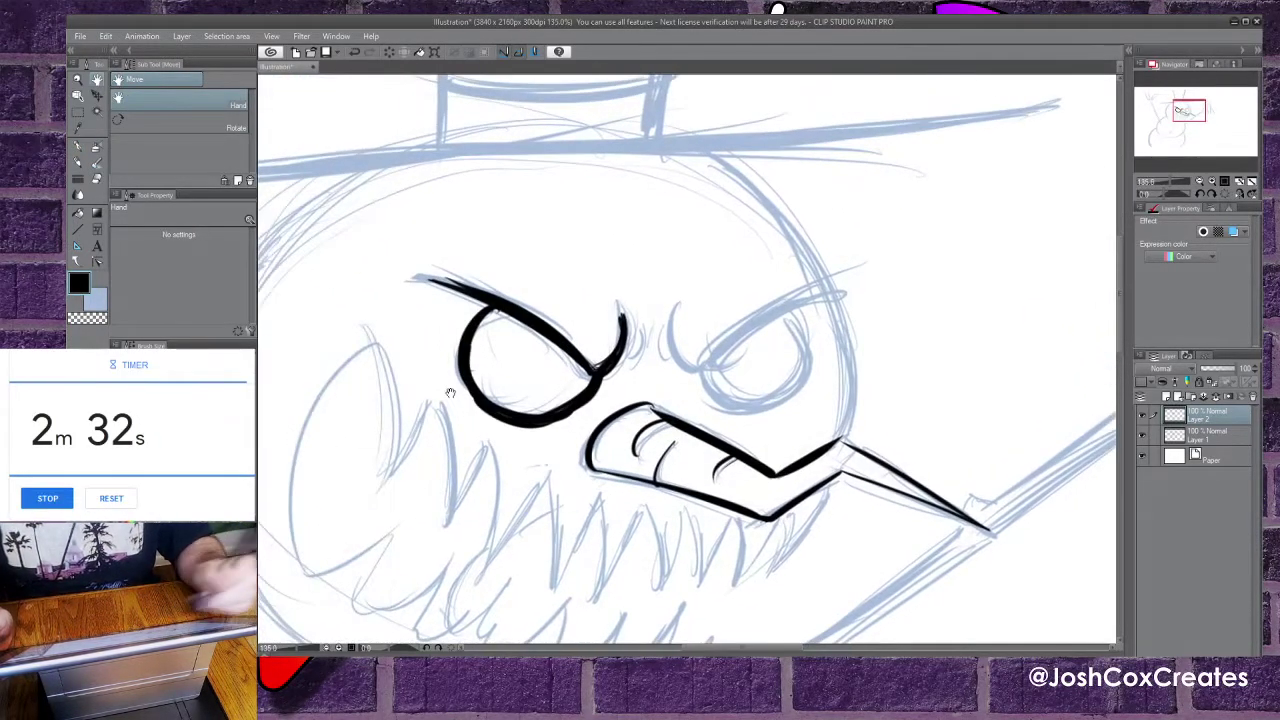
pyautogui.click(79, 213)
pyautogui.click(489, 354)
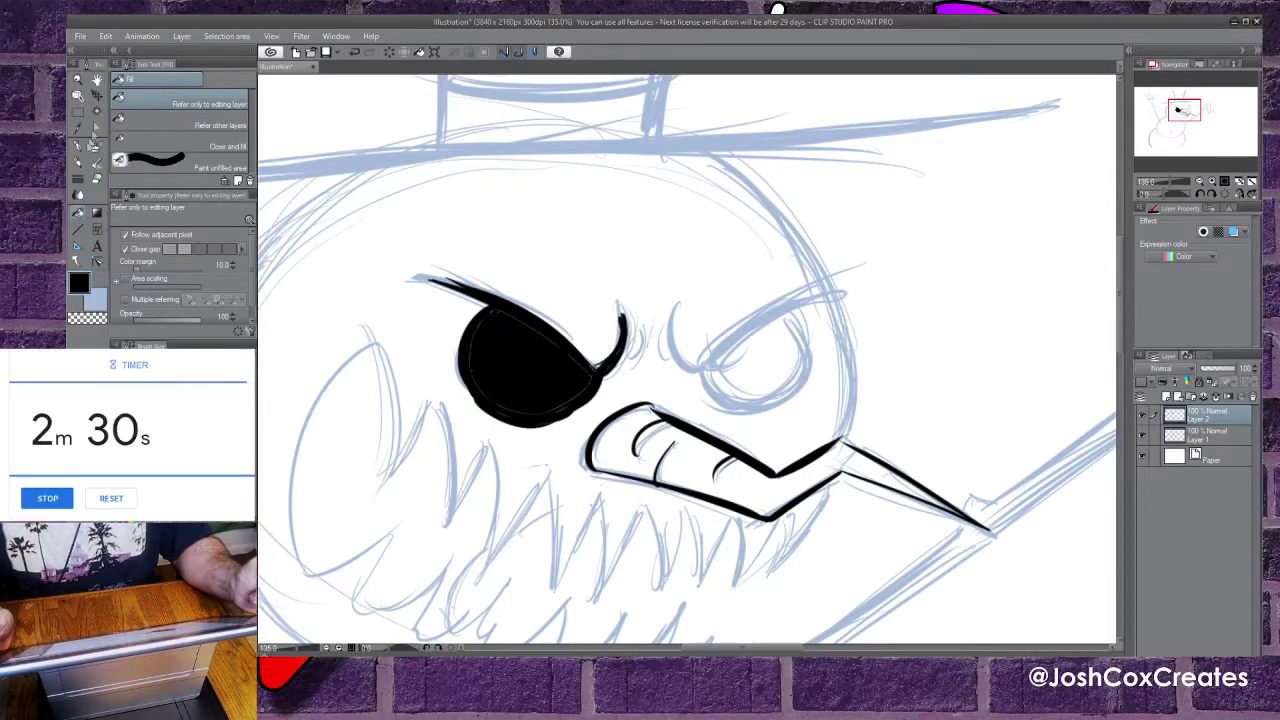
# Ink the right angry eyebrow, its curled inner crease and the round outline of the right eye with the G-pen.
pyautogui.click(79, 147)
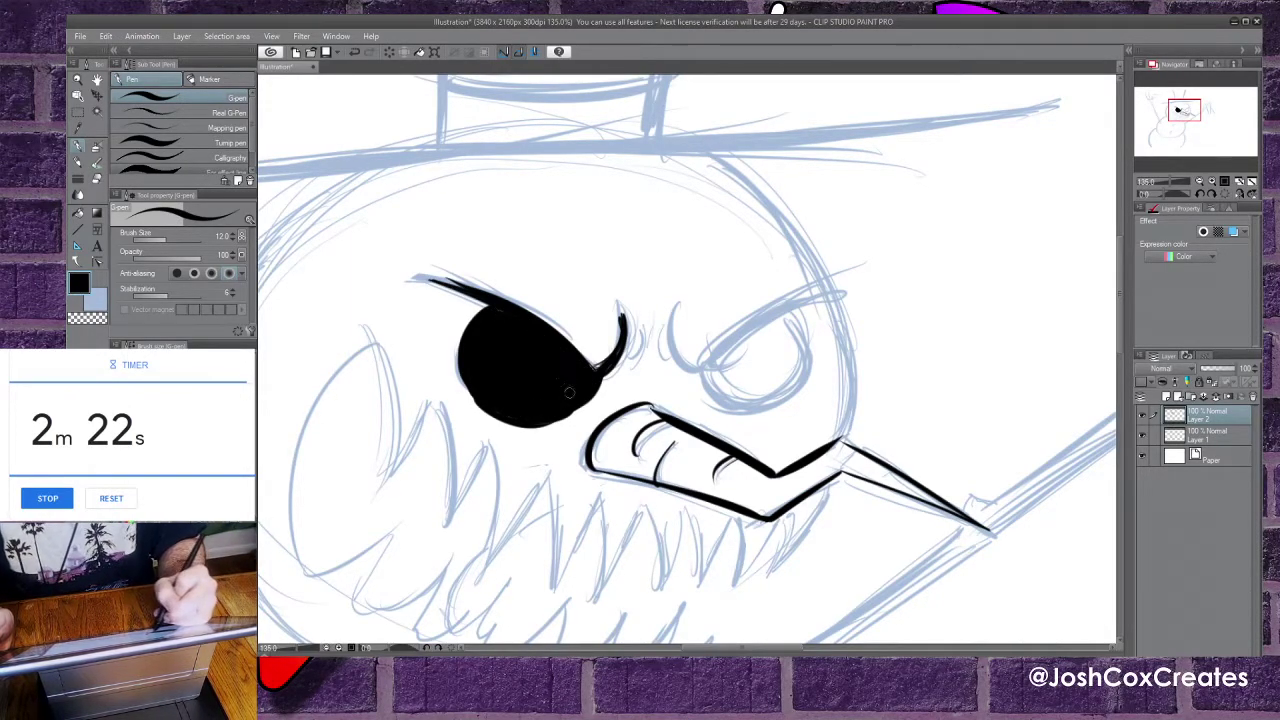
pyautogui.moveTo(672, 304); pyautogui.dragTo(688, 372)
pyautogui.moveTo(858, 278); pyautogui.dragTo(710, 366)
pyautogui.moveTo(830, 294)
pyautogui.mouseDown()
pyautogui.moveTo(748, 328)
pyautogui.moveTo(693, 374)
pyautogui.mouseUp()
pyautogui.moveTo(740, 328)
pyautogui.mouseDown()
pyautogui.moveTo(690, 372)
pyautogui.moveTo(758, 410)
pyautogui.mouseUp()
pyautogui.moveTo(708, 372)
pyautogui.mouseDown()
pyautogui.moveTo(772, 406)
pyautogui.moveTo(800, 336)
pyautogui.mouseUp()
pyautogui.moveTo(796, 396)
pyautogui.mouseDown()
pyautogui.moveTo(808, 318)
pyautogui.moveTo(784, 310)
pyautogui.moveTo(800, 386)
pyautogui.mouseUp()
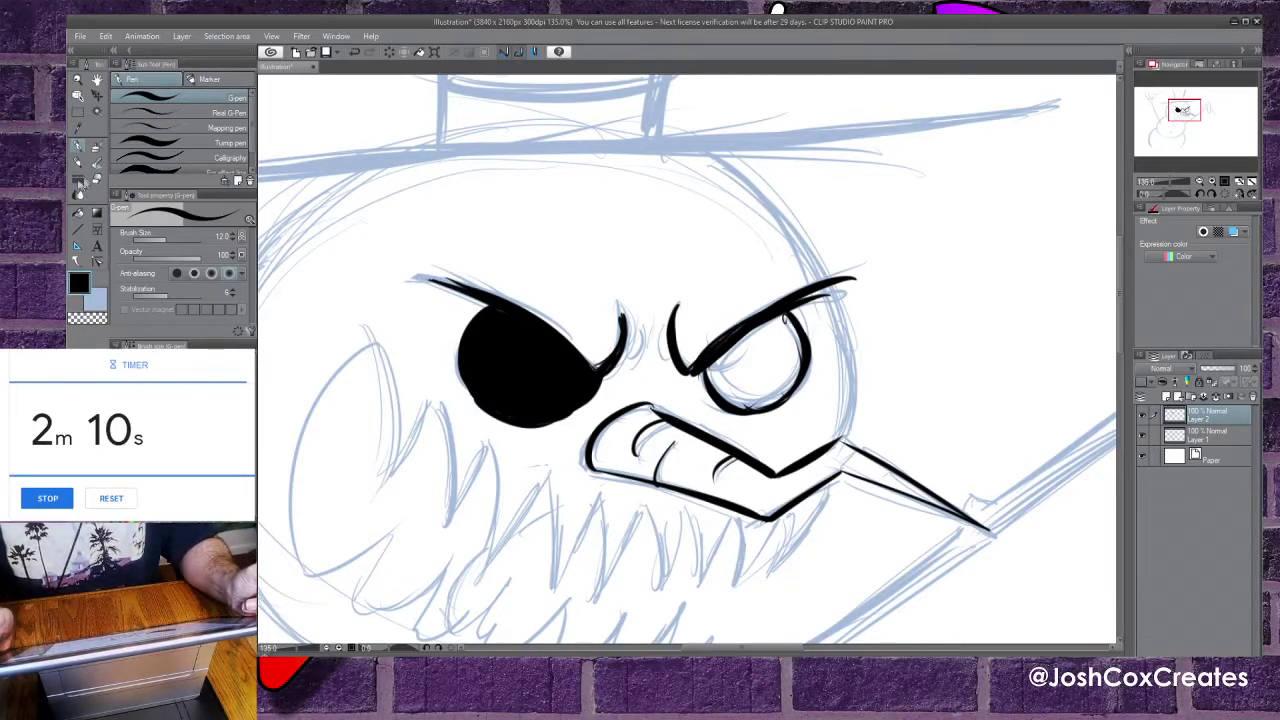
# Fill the right eye with solid black and cover the unfilled gaps along its edge with the G-pen.
pyautogui.click(82, 216)
pyautogui.click(742, 358)
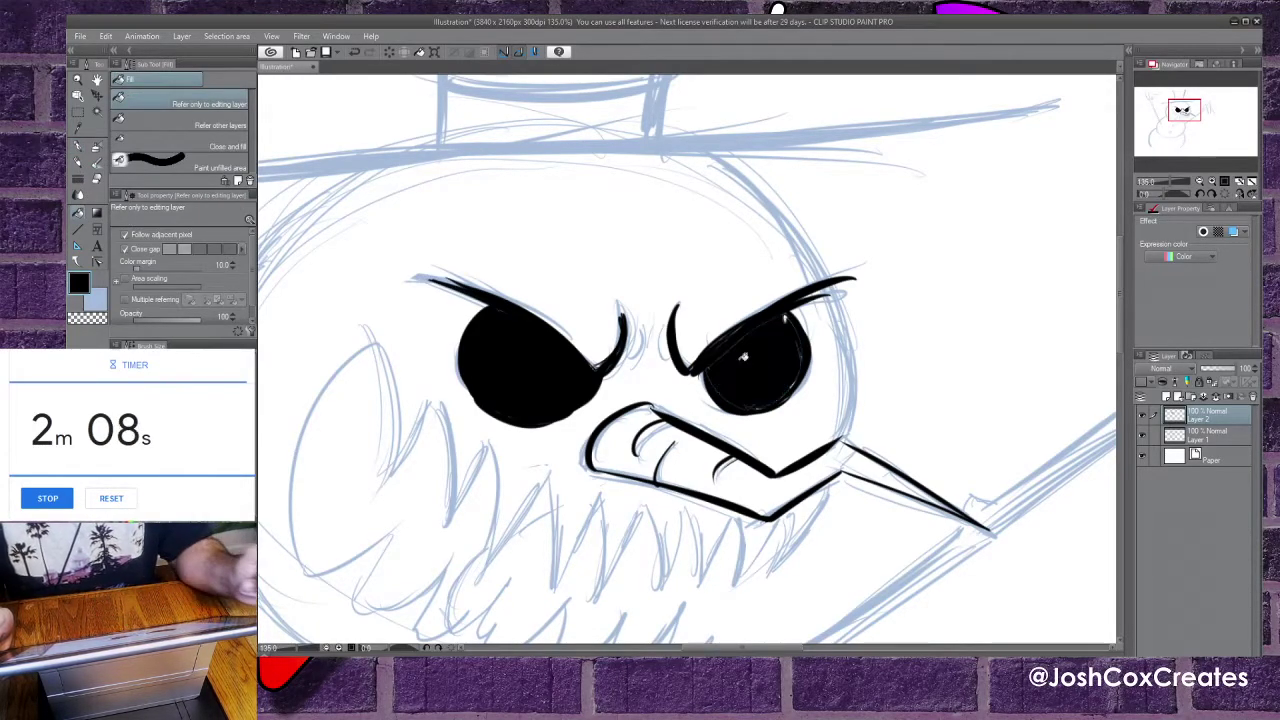
pyautogui.press('p')
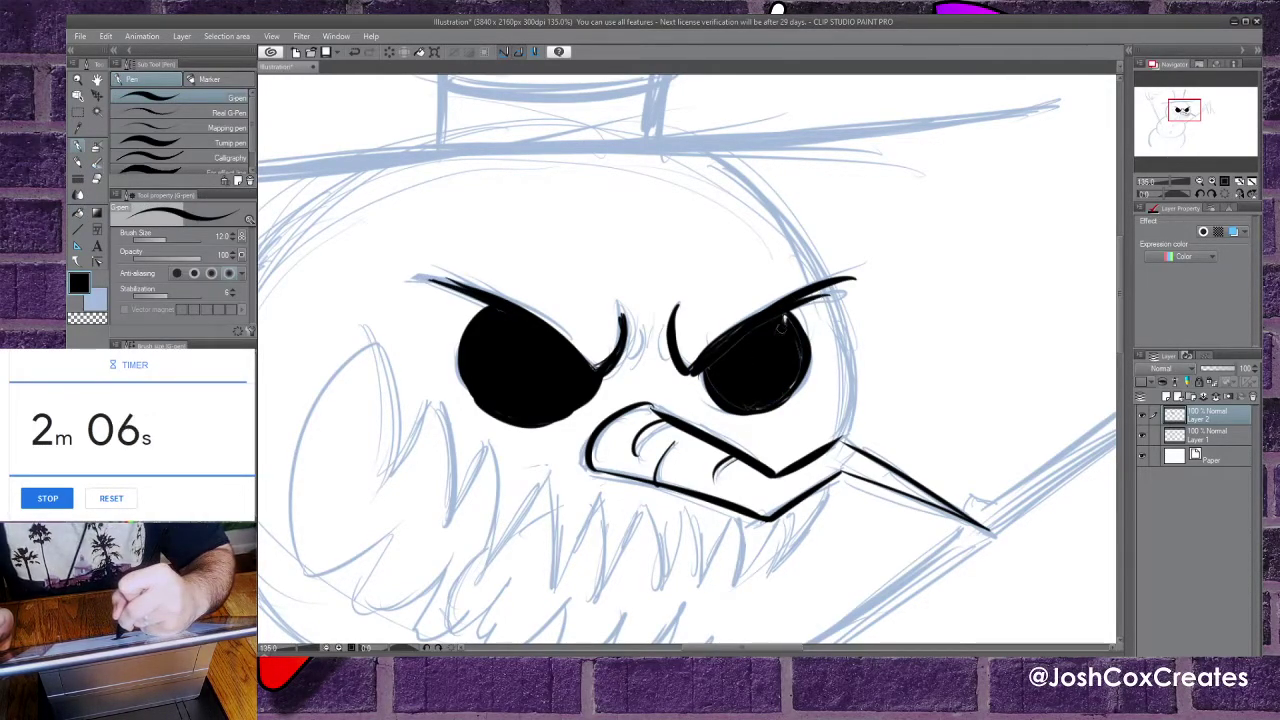
pyautogui.moveTo(785, 320)
pyautogui.mouseDown()
pyautogui.moveTo(791, 381)
pyautogui.moveTo(755, 405)
pyautogui.moveTo(710, 378)
pyautogui.moveTo(723, 353)
pyautogui.mouseUp()
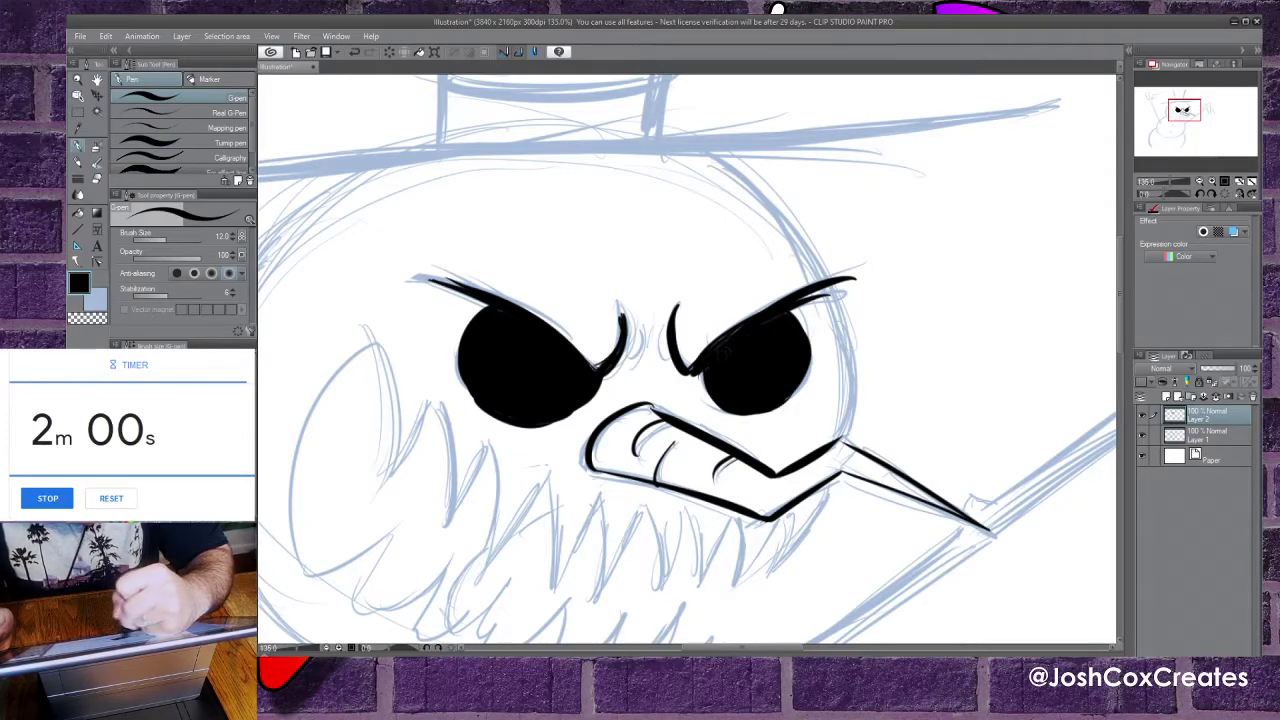
# Ink the upper row of jagged teeth across the mouth, ending in a curve up to the underside of the nose.
pyautogui.moveTo(374, 344)
pyautogui.mouseDown()
pyautogui.moveTo(384, 482)
pyautogui.moveTo(420, 422)
pyautogui.moveTo(439, 528)
pyautogui.moveTo(488, 444)
pyautogui.moveTo(484, 584)
pyautogui.moveTo(545, 462)
pyautogui.moveTo(556, 574)
pyautogui.moveTo(598, 480)
pyautogui.mouseUp()
pyautogui.moveTo(598, 482)
pyautogui.mouseDown()
pyautogui.moveTo(600, 602)
pyautogui.moveTo(620, 512)
pyautogui.moveTo(646, 505)
pyautogui.moveTo(660, 588)
pyautogui.moveTo(691, 518)
pyautogui.moveTo(680, 512)
pyautogui.moveTo(710, 578)
pyautogui.moveTo(723, 503)
pyautogui.moveTo(736, 598)
pyautogui.moveTo(828, 484)
pyautogui.mouseUp()
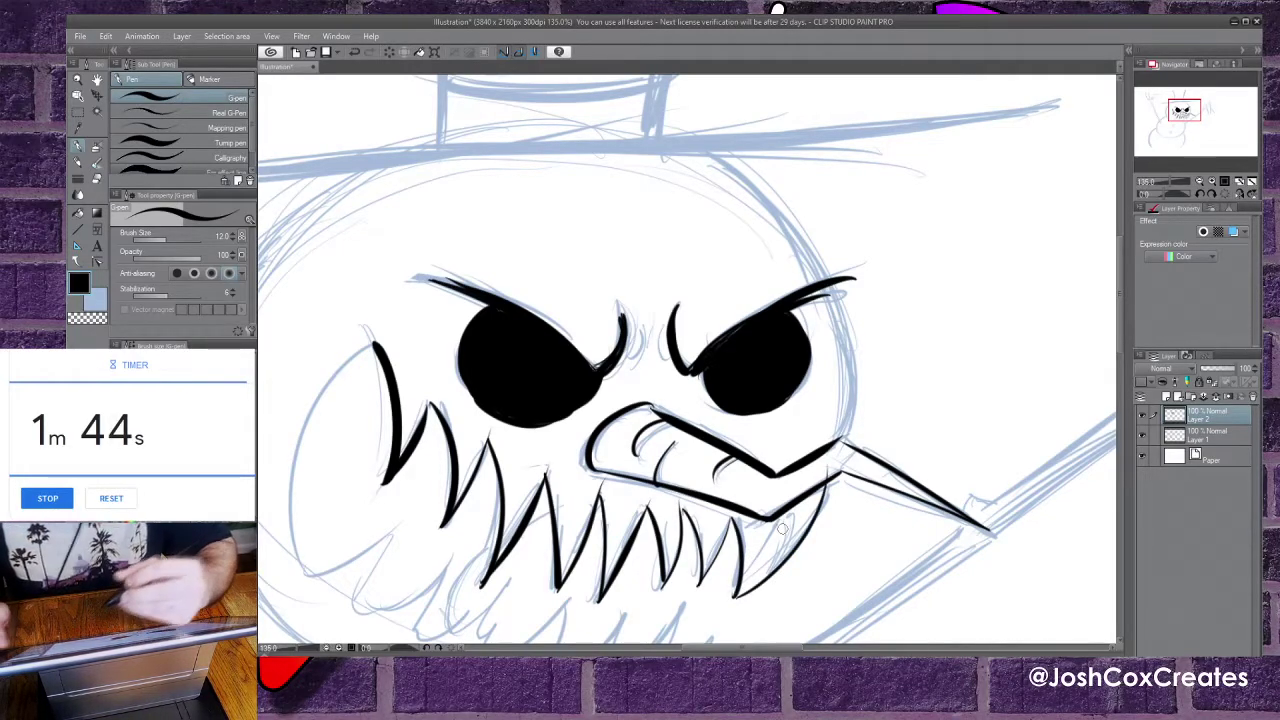
pyautogui.hotkey('ctrl', 'z')
pyautogui.moveTo(737, 598); pyautogui.dragTo(830, 484)
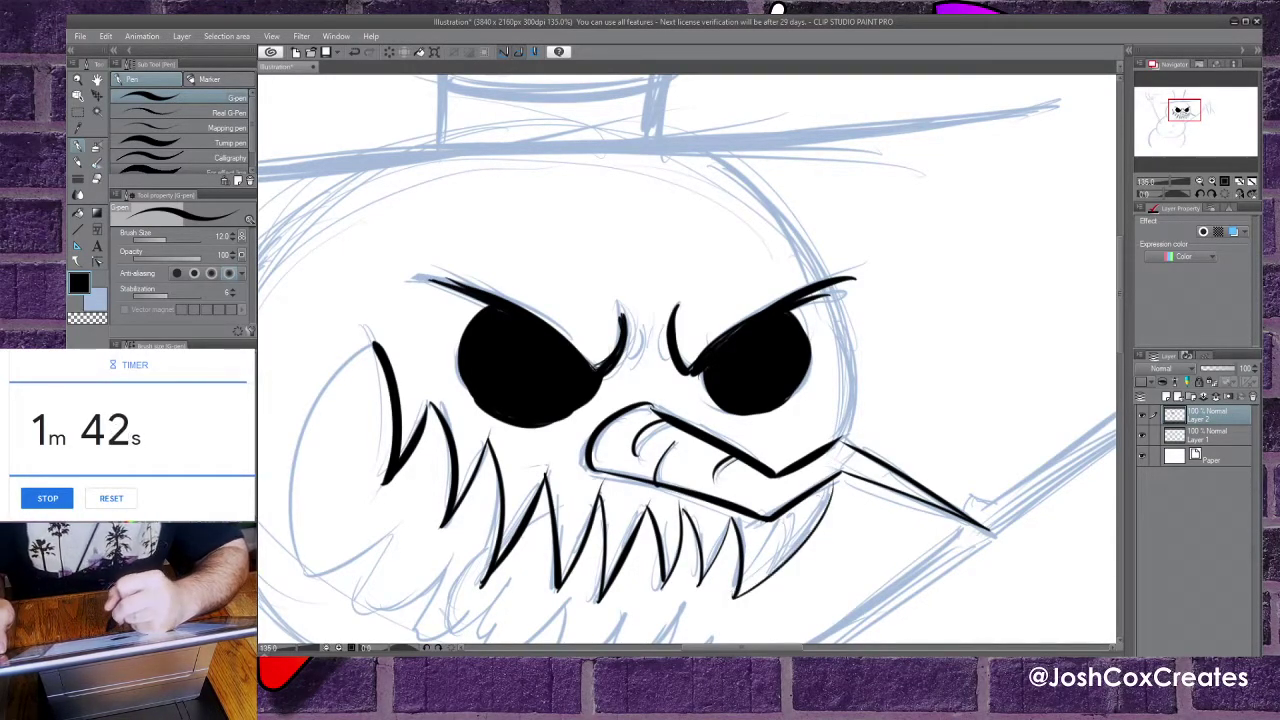
pyautogui.hotkey('ctrl', 'z')
pyautogui.moveTo(737, 598); pyautogui.dragTo(828, 486)
# Ink the right edge of the head from the nose up to the right eyebrow.
pyautogui.moveTo(843, 440); pyautogui.dragTo(838, 304)
pyautogui.hotkey('ctrl', 'z')
pyautogui.moveTo(843, 439)
pyautogui.mouseDown()
pyautogui.moveTo(846, 309)
pyautogui.moveTo(830, 306)
pyautogui.mouseUp()
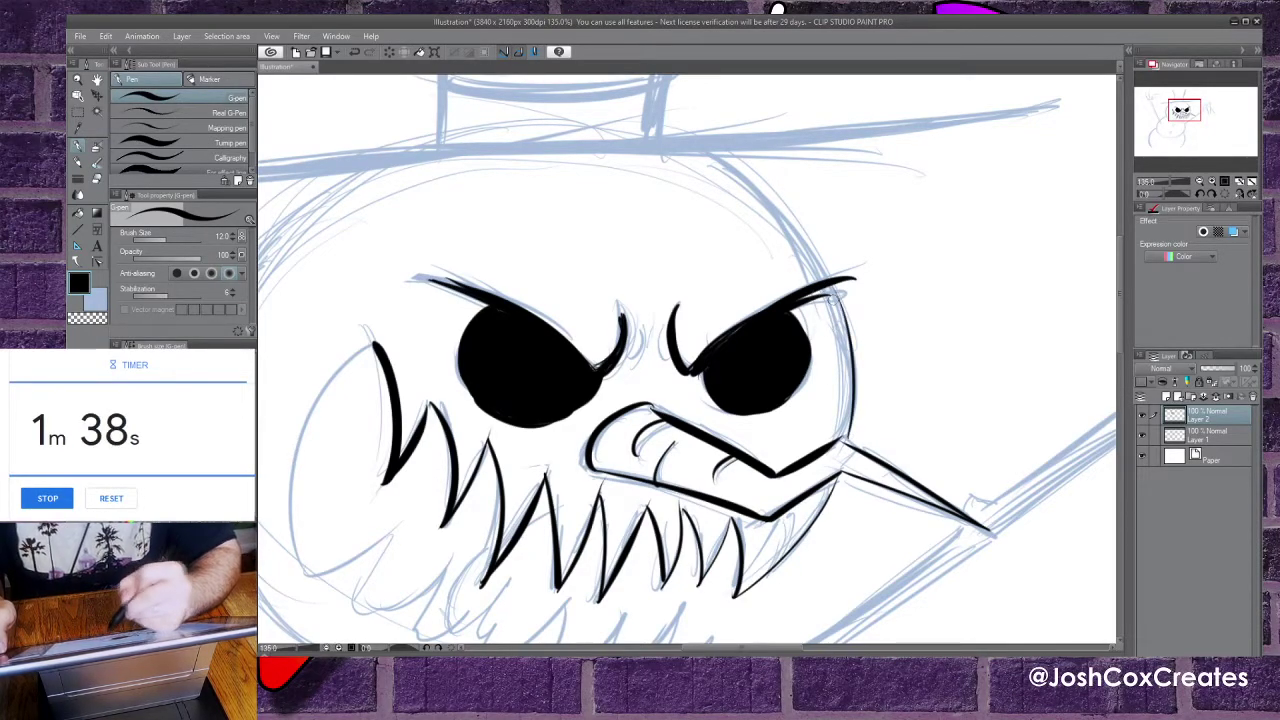
# Ink the head's upper right contour in one sweeping curve from the hat brim down to the nose.
pyautogui.moveTo(696, 148); pyautogui.dragTo(825, 284)
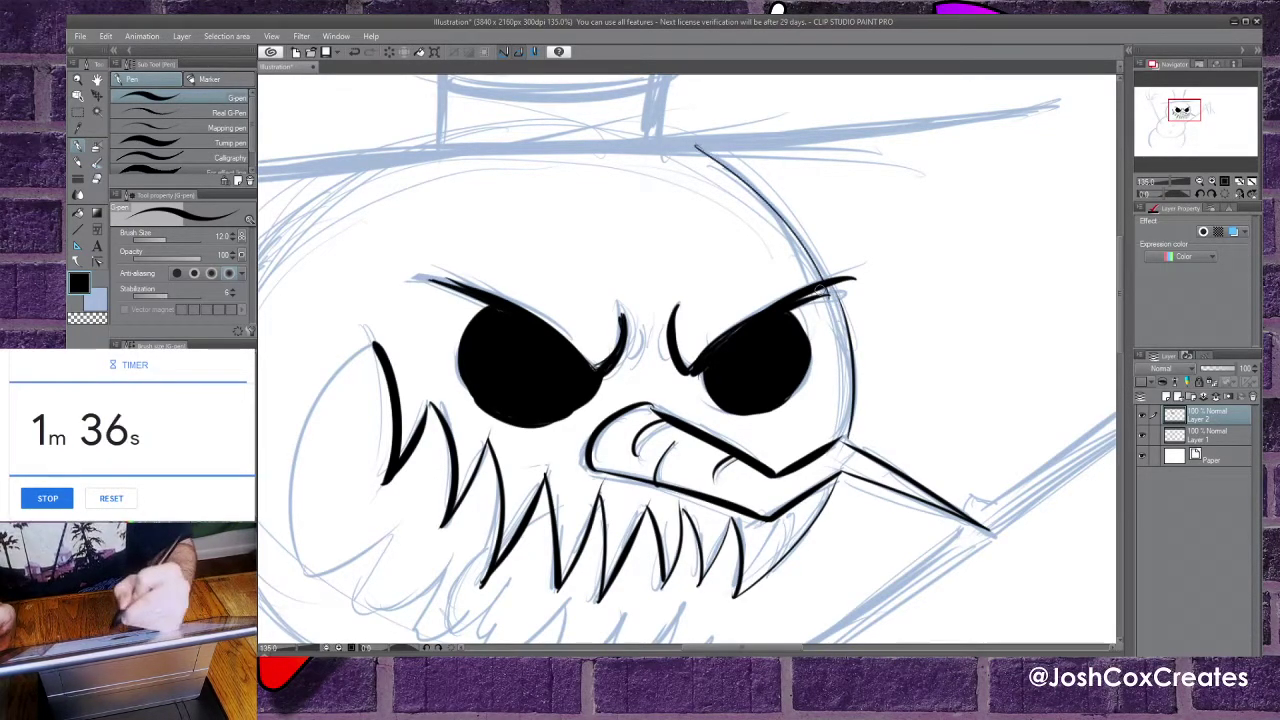
pyautogui.hotkey('ctrl', 'z')
pyautogui.moveTo(700, 146); pyautogui.dragTo(852, 340)
pyautogui.hotkey('ctrl', 'z')
pyautogui.moveTo(696, 146)
pyautogui.mouseDown()
pyautogui.moveTo(795, 228)
pyautogui.moveTo(848, 372)
pyautogui.mouseUp()
pyautogui.hotkey('ctrl', 'z')
pyautogui.moveTo(704, 140)
pyautogui.mouseDown()
pyautogui.moveTo(772, 203)
pyautogui.moveTo(845, 430)
pyautogui.mouseUp()
pyautogui.hotkey('ctrl', 'z')
pyautogui.moveTo(720, 148); pyautogui.dragTo(854, 412)
pyautogui.hotkey('ctrl', 'z')
pyautogui.moveTo(722, 152)
pyautogui.mouseDown()
pyautogui.moveTo(784, 212)
pyautogui.moveTo(848, 440)
pyautogui.moveTo(842, 345)
pyautogui.moveTo(845, 445)
pyautogui.mouseUp()
pyautogui.hotkey('ctrl', 'z')
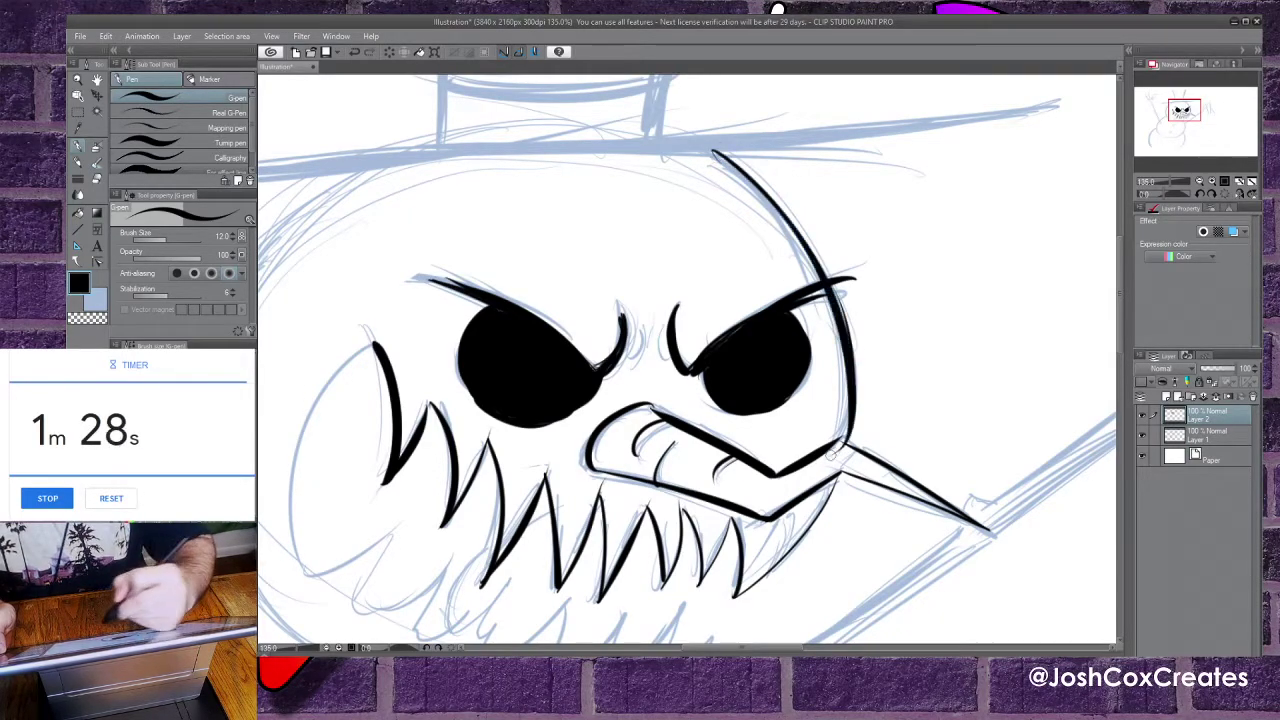
pyautogui.click(96, 178)
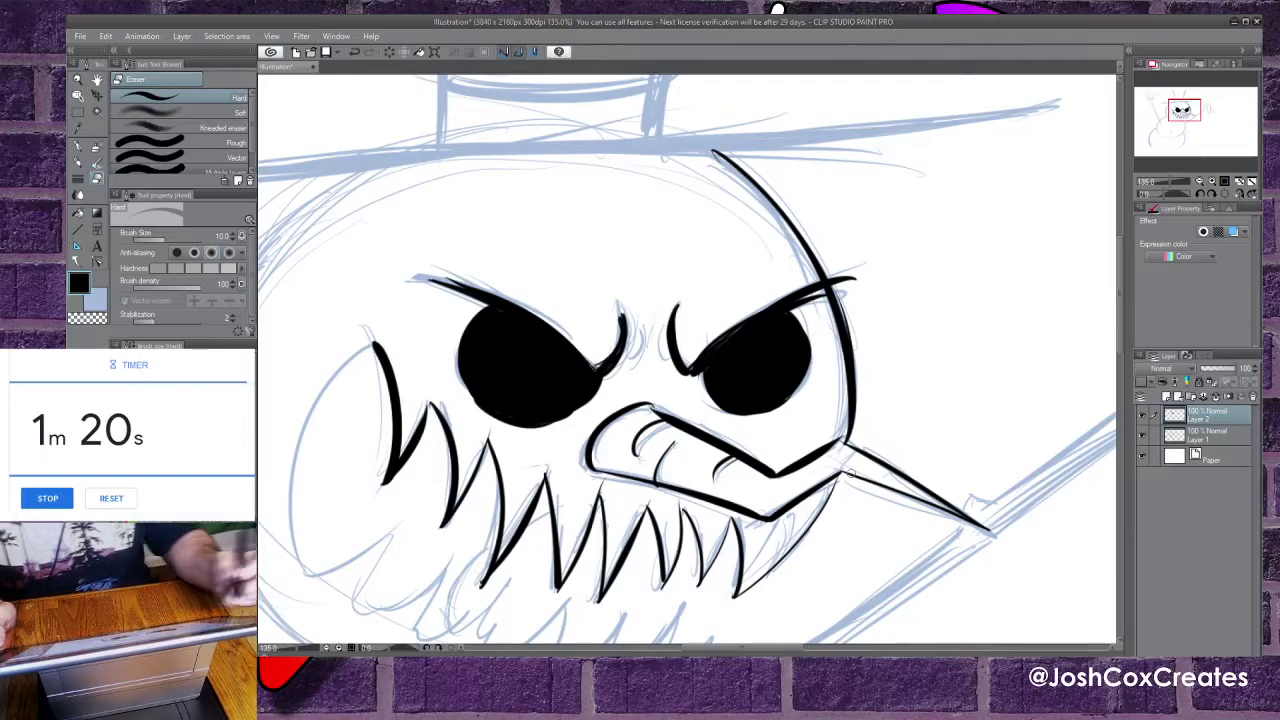
# Ink the left side and underside of the round head in thick black, starting at the hat brim.
pyautogui.click(79, 147)
pyautogui.click(98, 81)
pyautogui.moveTo(393, 344); pyautogui.dragTo(780, 306)
pyautogui.click(79, 147)
pyautogui.moveTo(756, 130)
pyautogui.mouseDown()
pyautogui.moveTo(585, 430)
pyautogui.moveTo(605, 515)
pyautogui.moveTo(612, 318)
pyautogui.moveTo(595, 455)
pyautogui.mouseUp()
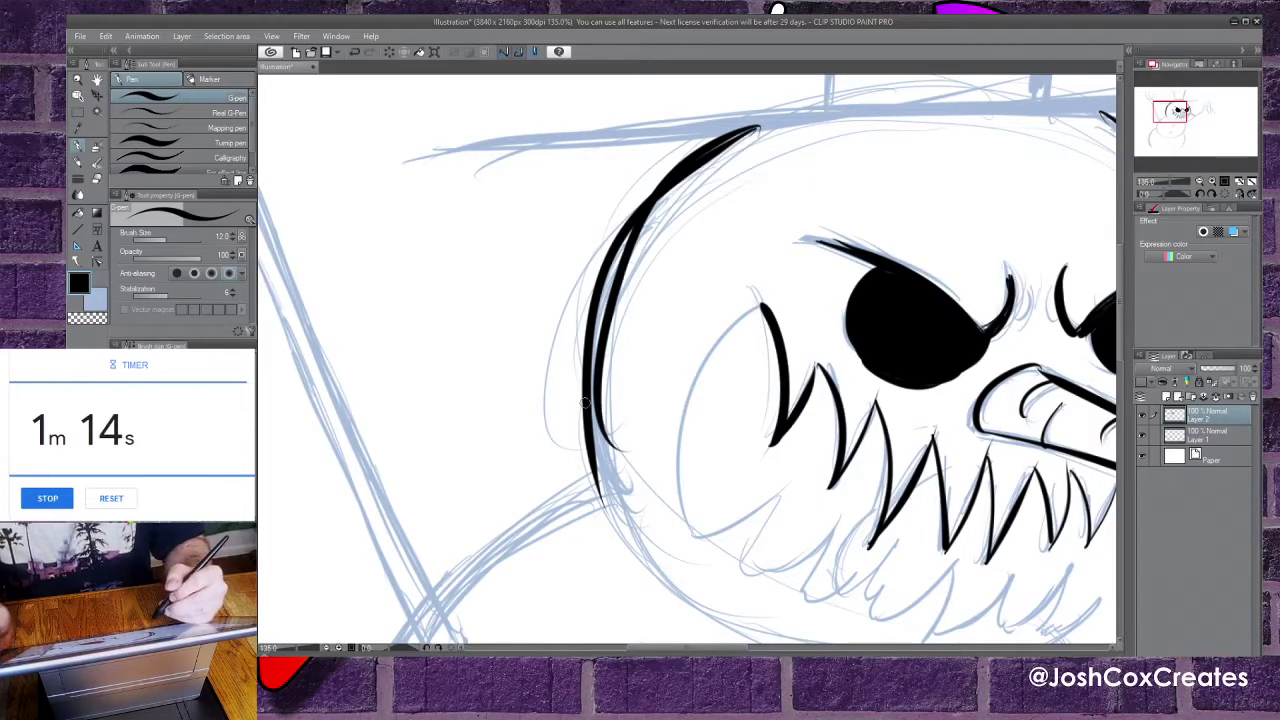
pyautogui.scroll(-5, 600, 415)
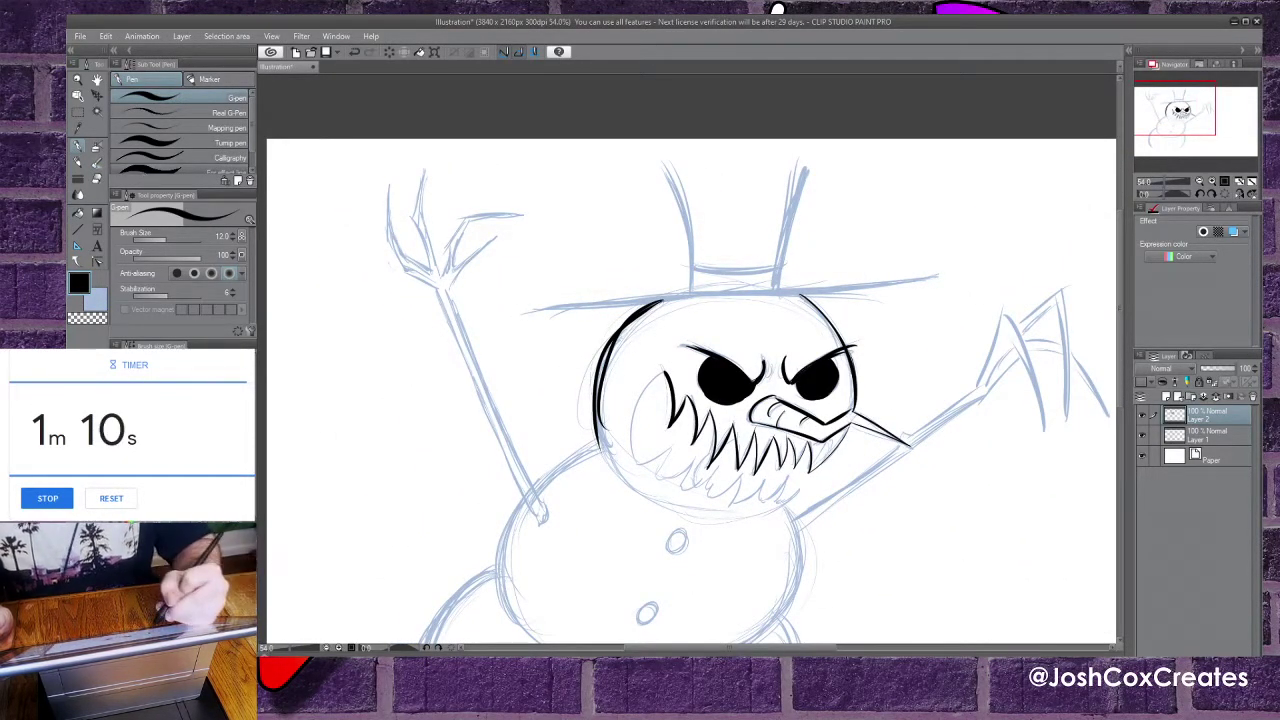
pyautogui.moveTo(608, 346)
pyautogui.mouseDown()
pyautogui.moveTo(602, 448)
pyautogui.moveTo(639, 498)
pyautogui.mouseUp()
pyautogui.moveTo(598, 433)
pyautogui.mouseDown()
pyautogui.moveTo(650, 501)
pyautogui.moveTo(674, 442)
pyautogui.moveTo(656, 478)
pyautogui.moveTo(680, 486)
pyautogui.moveTo(717, 469)
pyautogui.moveTo(720, 498)
pyautogui.moveTo(740, 474)
pyautogui.moveTo(748, 502)
pyautogui.moveTo(780, 502)
pyautogui.mouseUp()
# Ink the lower row of jagged teeth and the curved left edge of the mouth.
pyautogui.moveTo(791, 496)
pyautogui.mouseDown()
pyautogui.moveTo(736, 527)
pyautogui.moveTo(649, 501)
pyautogui.moveTo(739, 525)
pyautogui.moveTo(713, 523)
pyautogui.moveTo(752, 517)
pyautogui.mouseUp()
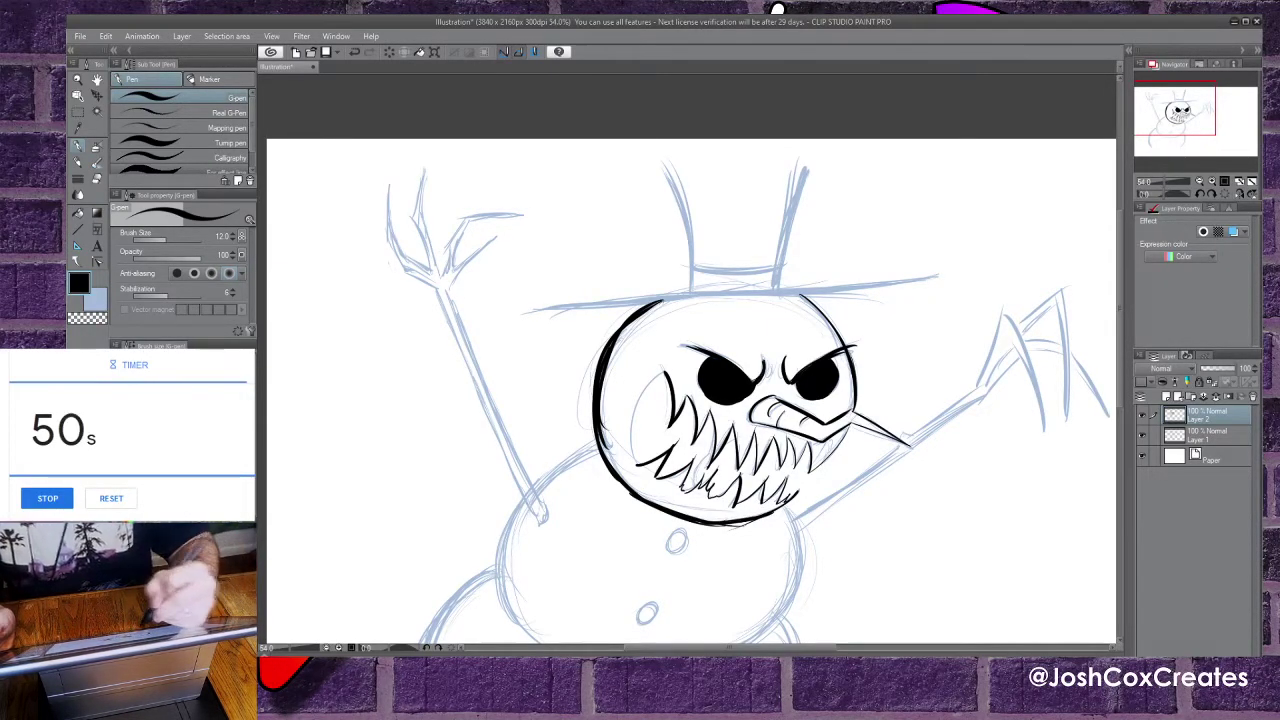
pyautogui.moveTo(664, 374); pyautogui.dragTo(640, 464)
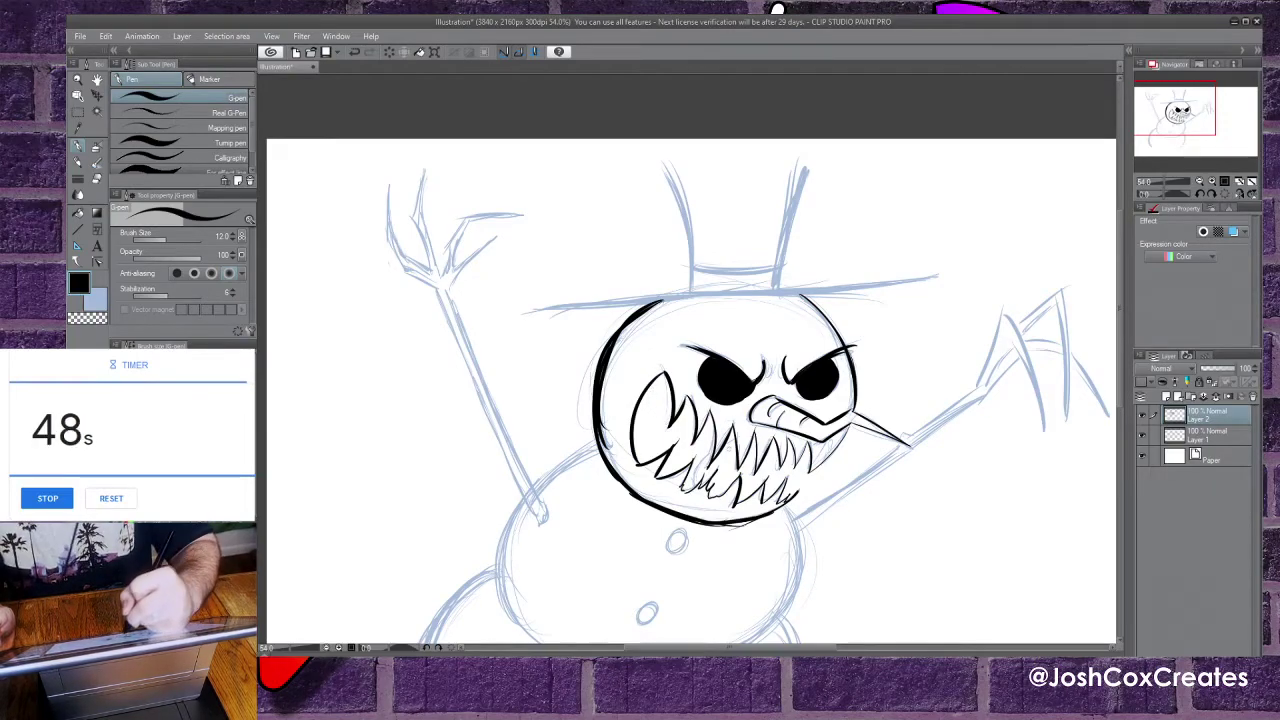
pyautogui.moveTo(708, 454); pyautogui.dragTo(696, 485)
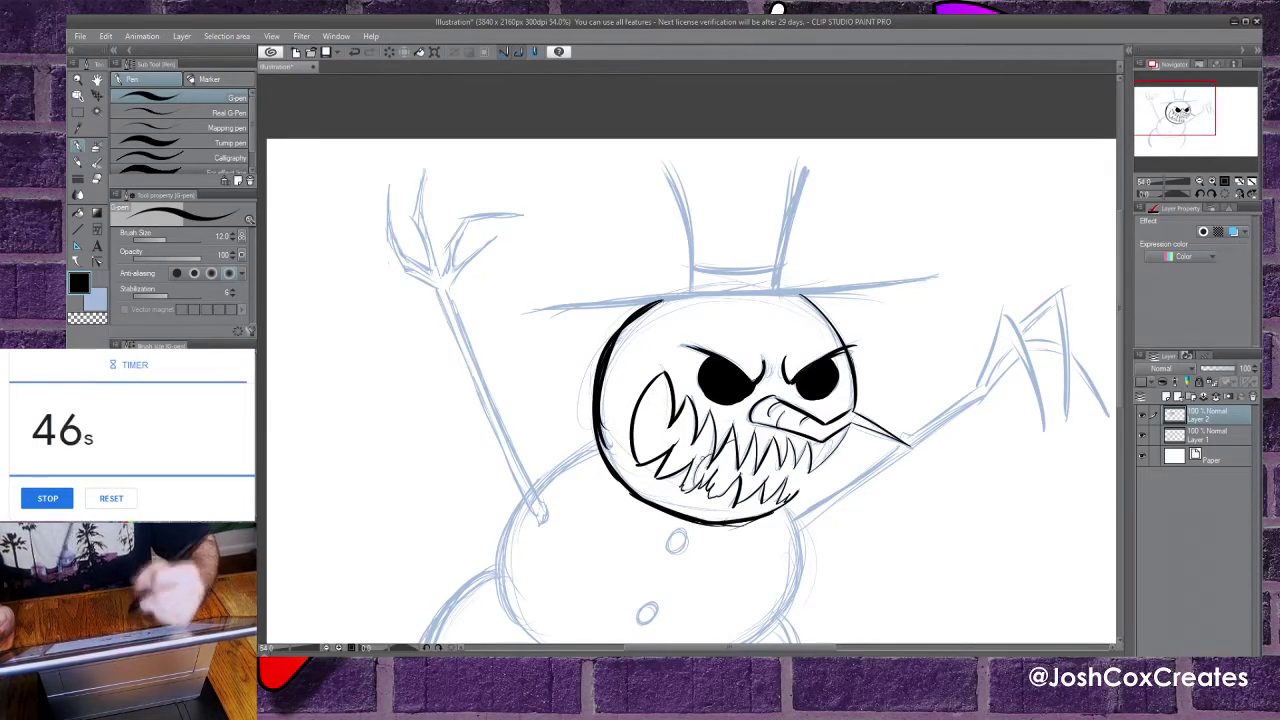
# Ink the top hat's two flared sides, its wide brim and the hatband line above the brim.
pyautogui.moveTo(652, 140); pyautogui.dragTo(692, 292)
pyautogui.moveTo(820, 151); pyautogui.dragTo(769, 285)
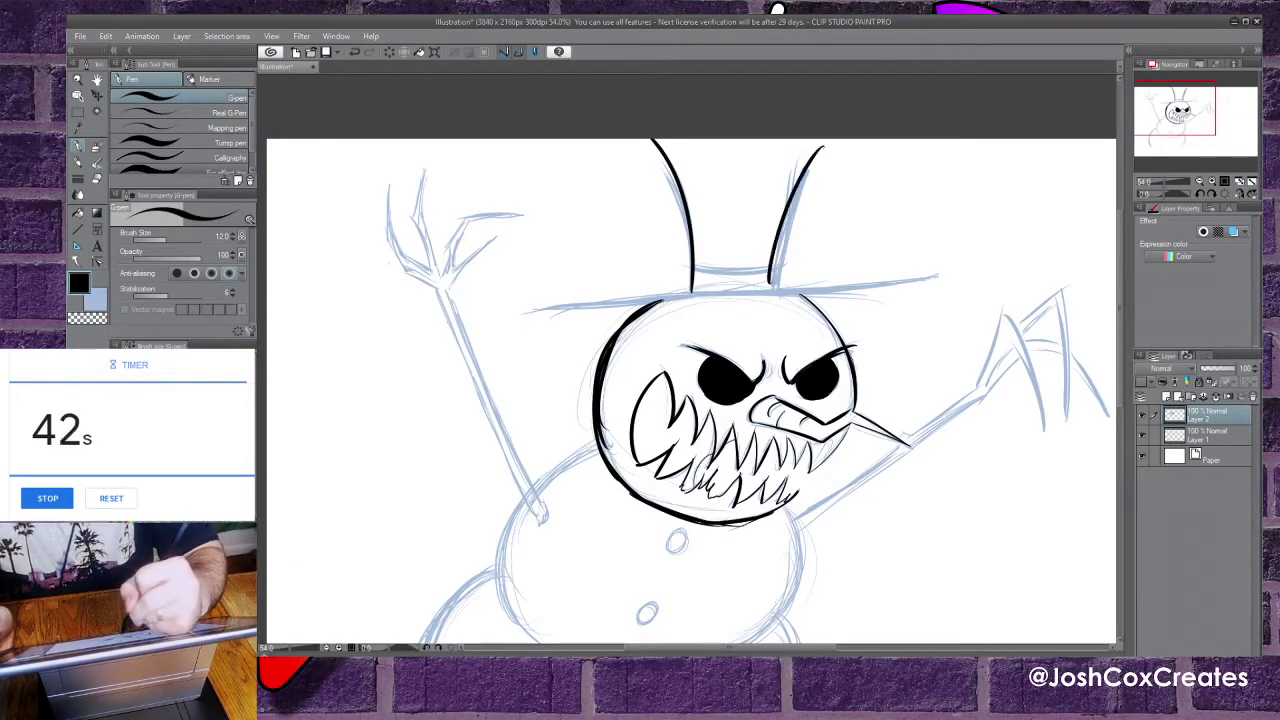
pyautogui.moveTo(537, 305); pyautogui.dragTo(983, 285)
pyautogui.moveTo(848, 286)
pyautogui.mouseDown()
pyautogui.moveTo(525, 310)
pyautogui.moveTo(883, 286)
pyautogui.mouseUp()
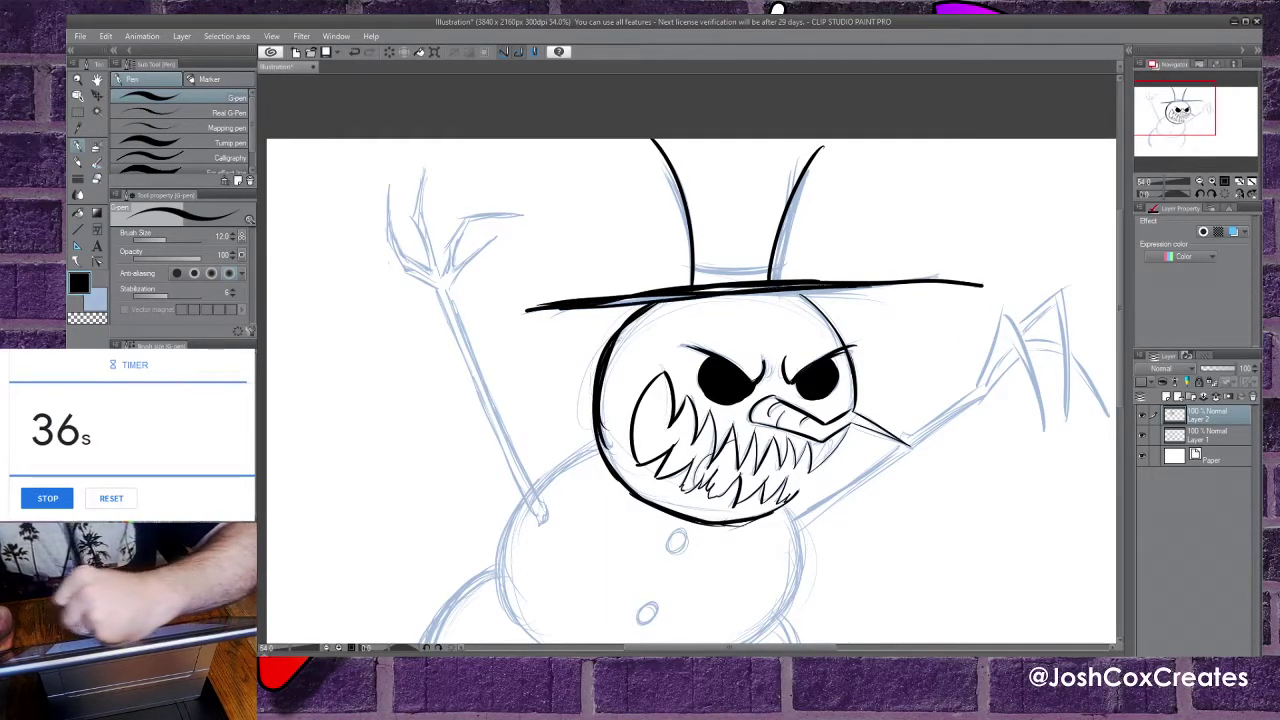
pyautogui.moveTo(694, 265); pyautogui.dragTo(772, 271)
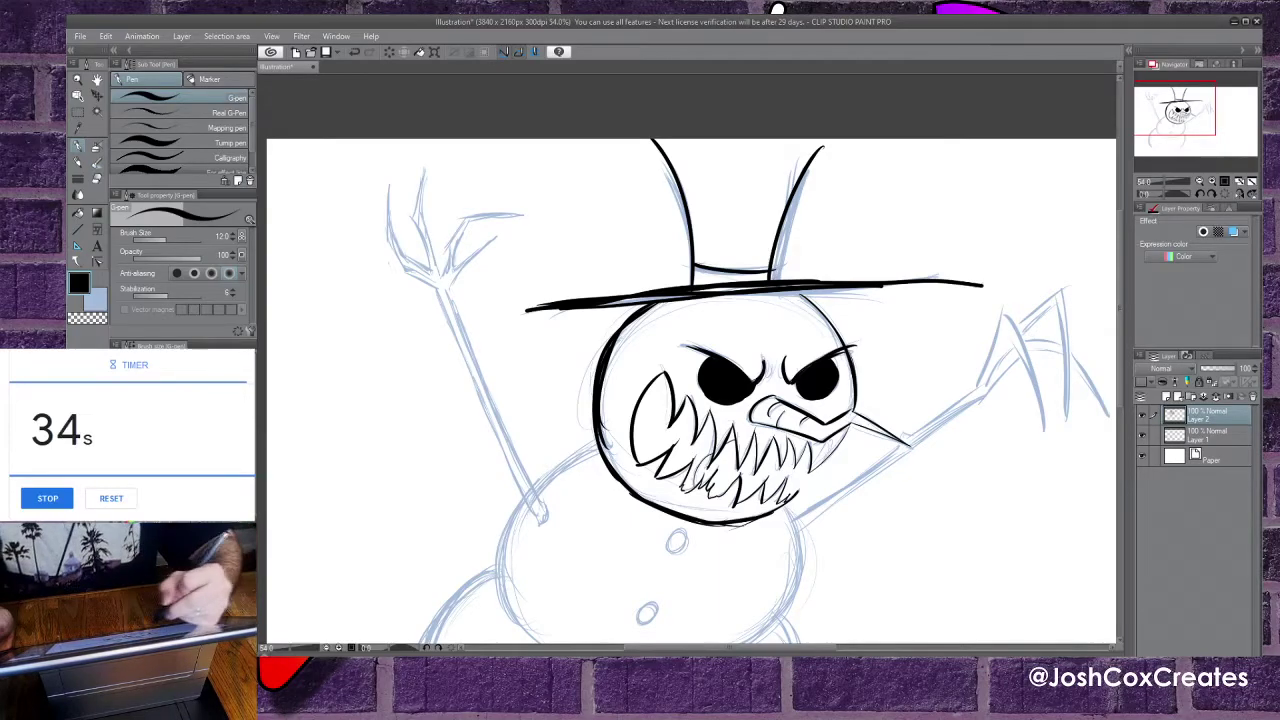
# Ink the outlines of the two oval buttons on the torso with the G-pen.
pyautogui.press('h')
pyautogui.moveTo(410, 372); pyautogui.dragTo(475, 215)
pyautogui.scroll(-2, 475, 215)
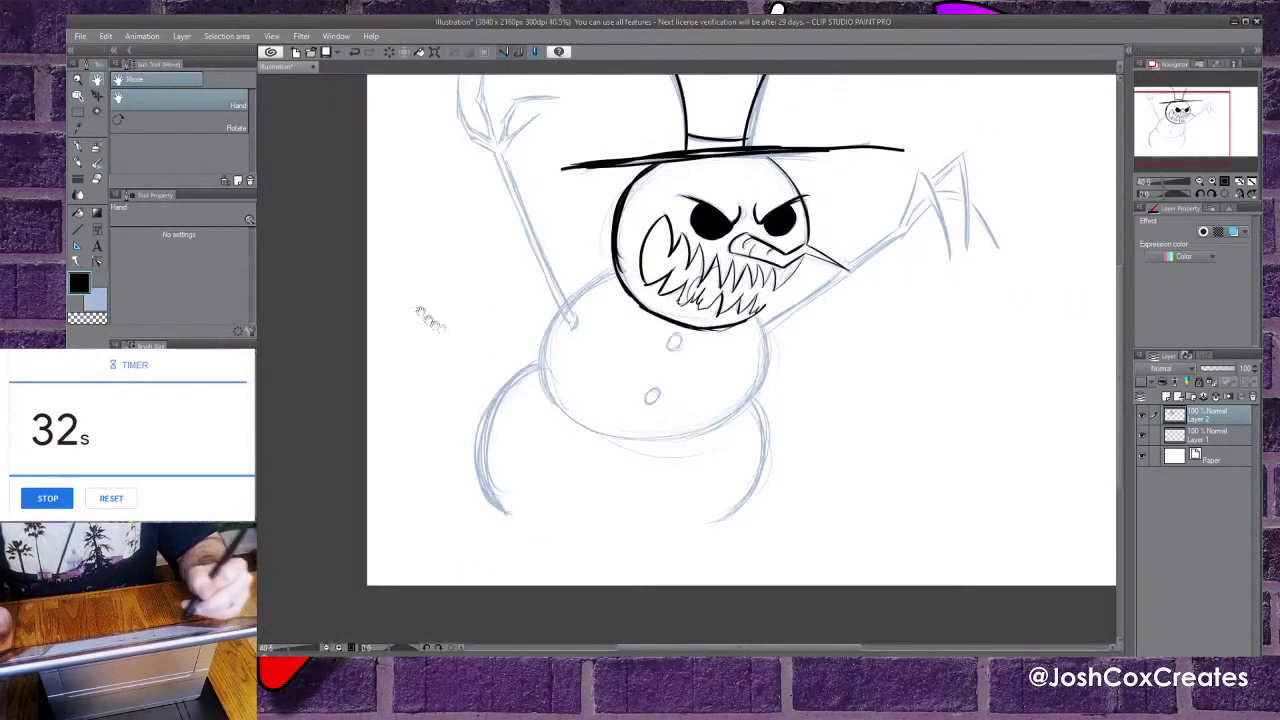
pyautogui.click(98, 148)
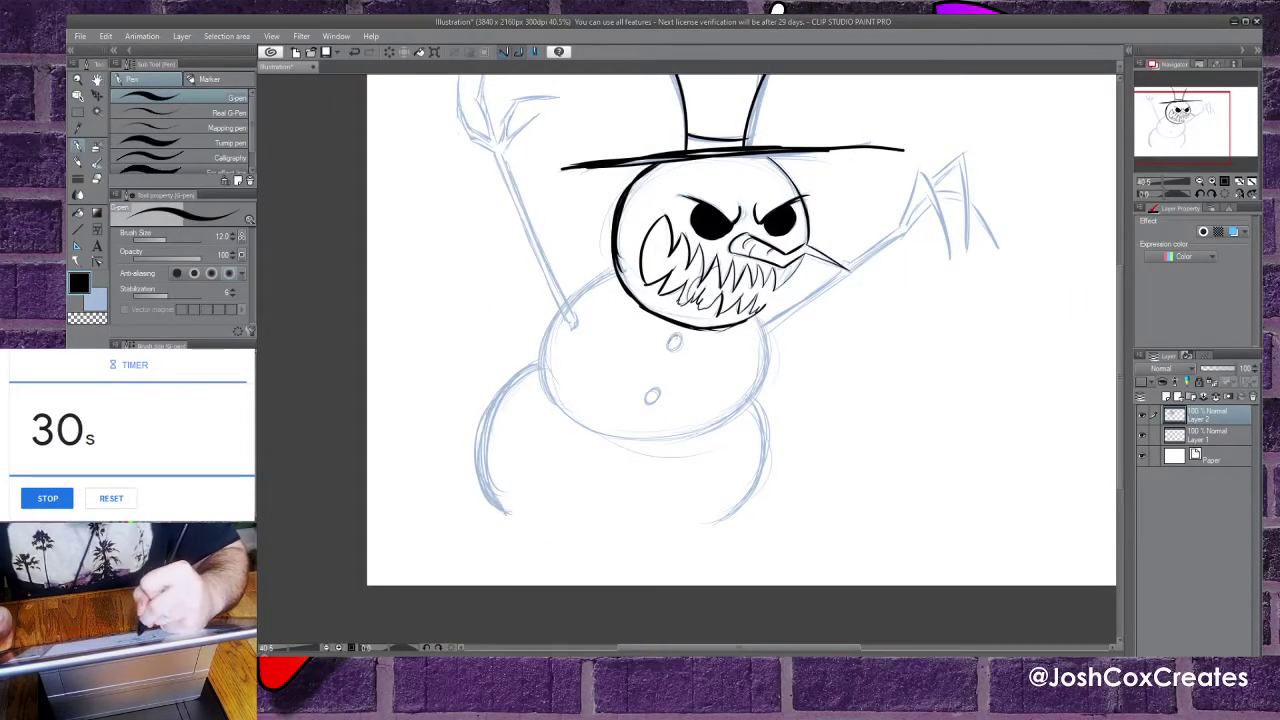
pyautogui.moveTo(675, 336); pyautogui.dragTo(672, 337)
pyautogui.moveTo(656, 388); pyautogui.dragTo(650, 403)
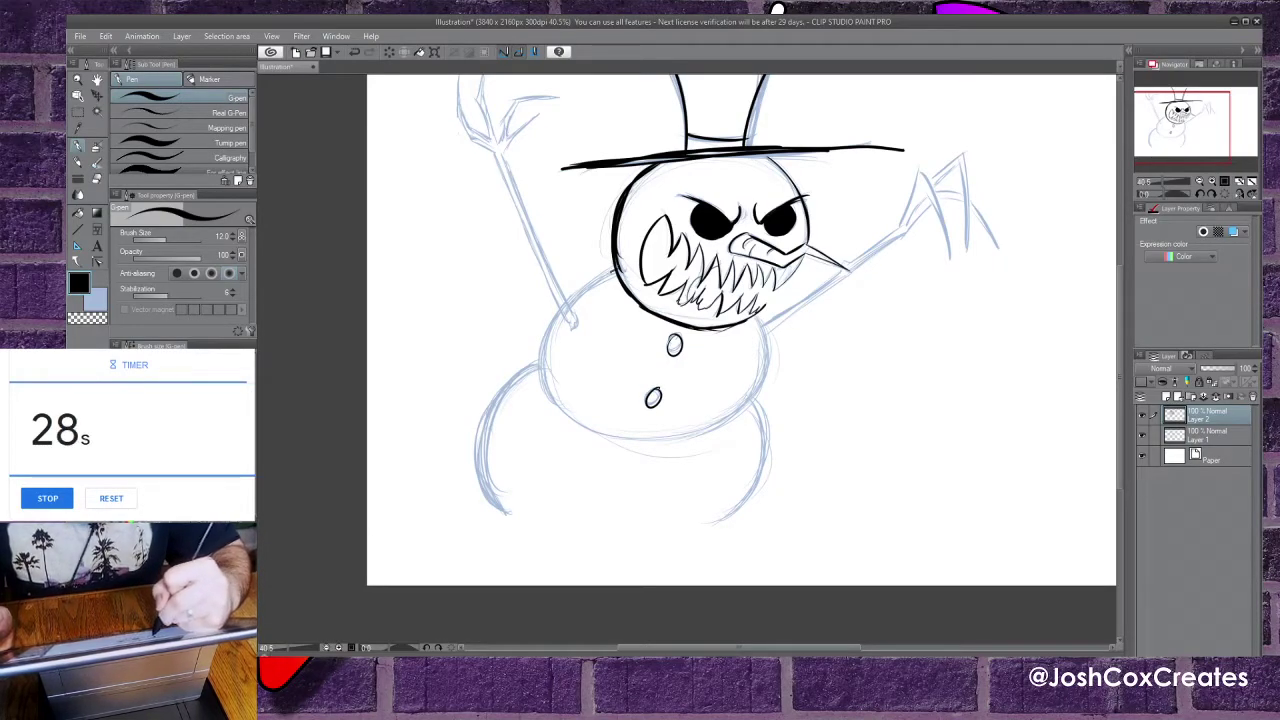
# Ink the round torso's outline in black, covering both sides and the curved underside.
pyautogui.moveTo(614, 271); pyautogui.dragTo(567, 310)
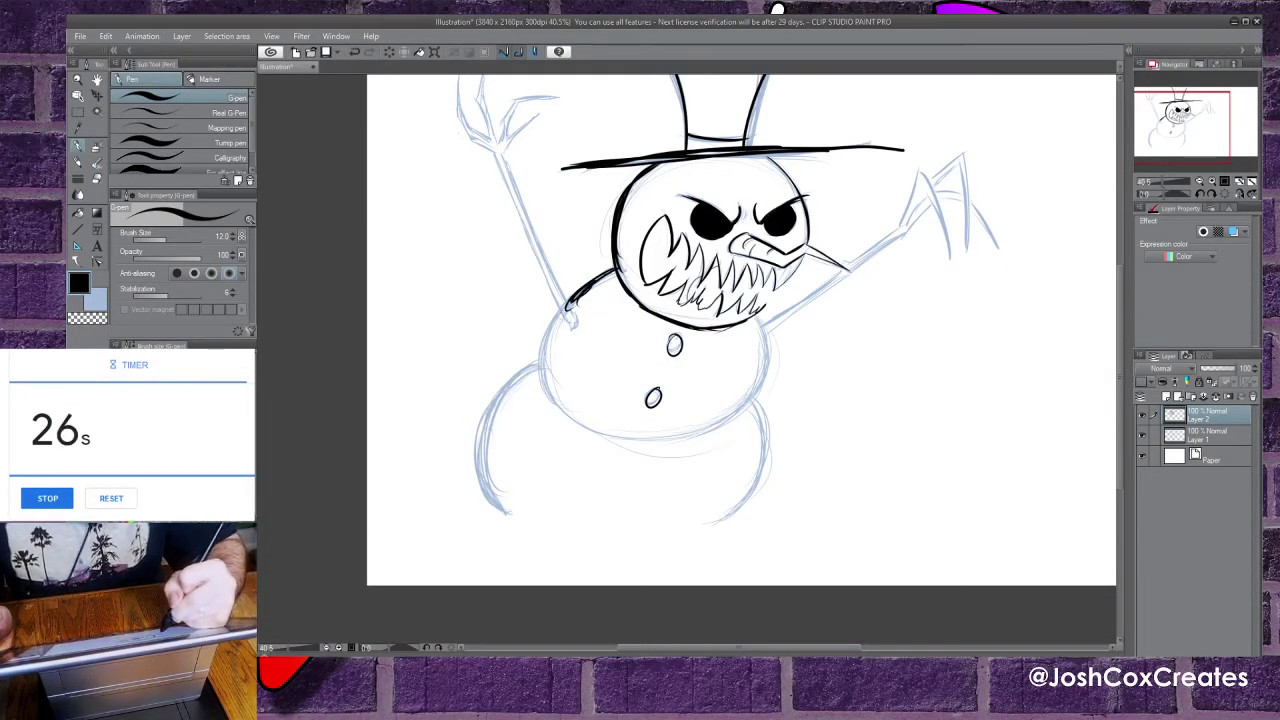
pyautogui.moveTo(758, 322); pyautogui.dragTo(706, 430)
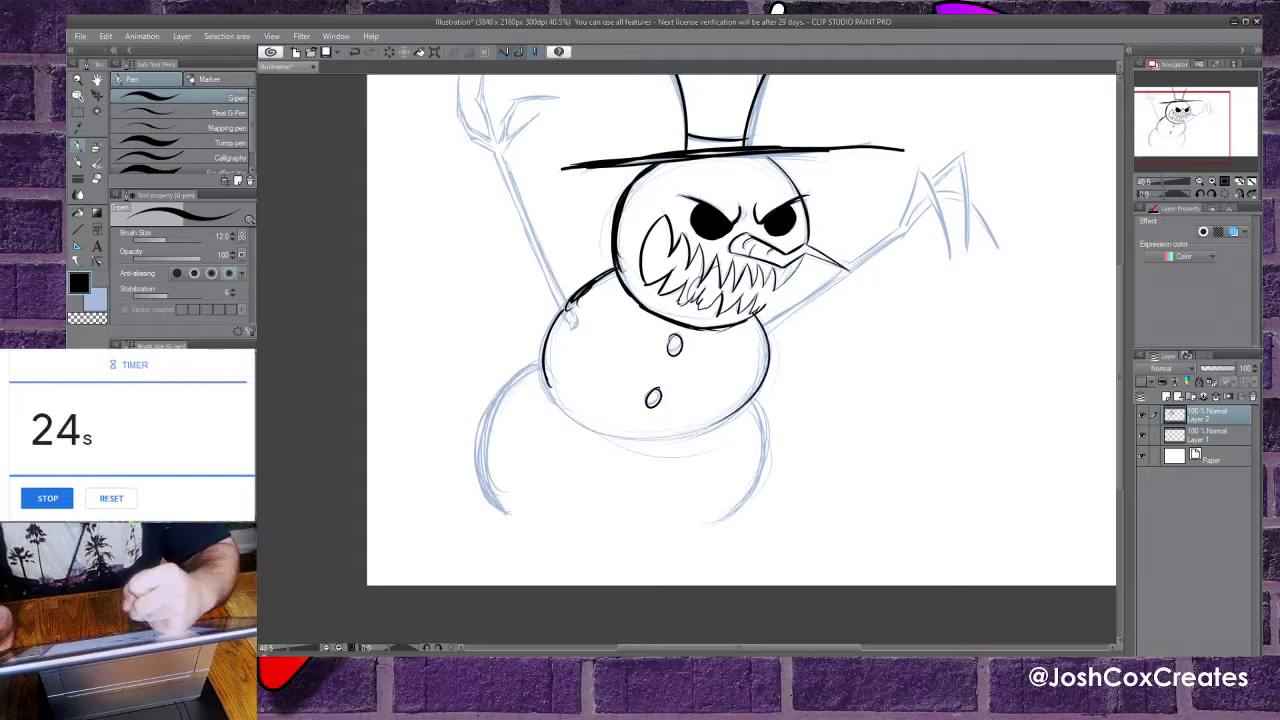
pyautogui.moveTo(548, 386)
pyautogui.mouseDown()
pyautogui.moveTo(602, 426)
pyautogui.moveTo(694, 437)
pyautogui.mouseUp()
pyautogui.moveTo(586, 422); pyautogui.dragTo(722, 423)
# Ink both curved sides of the large bottom snowball in black, redoing the left curve closer to the sketch.
pyautogui.moveTo(633, 434)
pyautogui.mouseDown()
pyautogui.moveTo(733, 410)
pyautogui.moveTo(712, 528)
pyautogui.mouseUp()
pyautogui.moveTo(756, 404)
pyautogui.mouseDown()
pyautogui.moveTo(738, 512)
pyautogui.moveTo(710, 526)
pyautogui.mouseUp()
pyautogui.moveTo(540, 362); pyautogui.dragTo(460, 496)
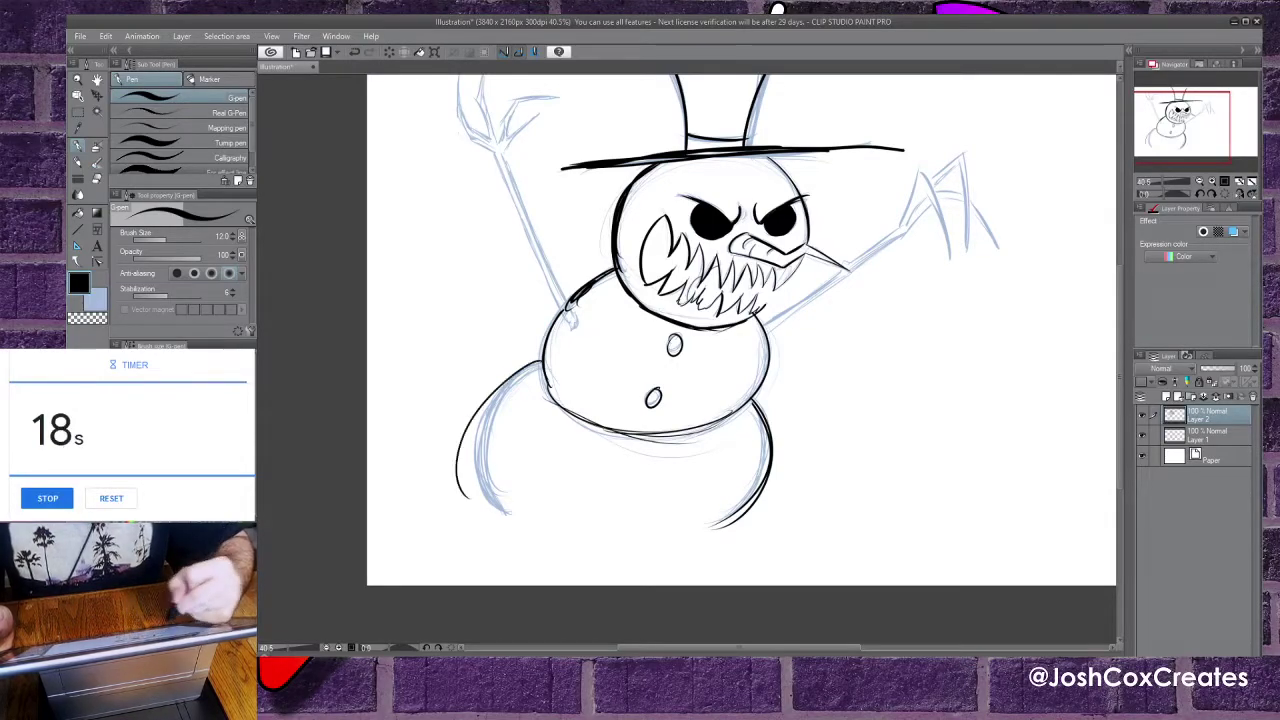
pyautogui.hotkey('ctrl', 'z')
pyautogui.moveTo(540, 364); pyautogui.dragTo(478, 482)
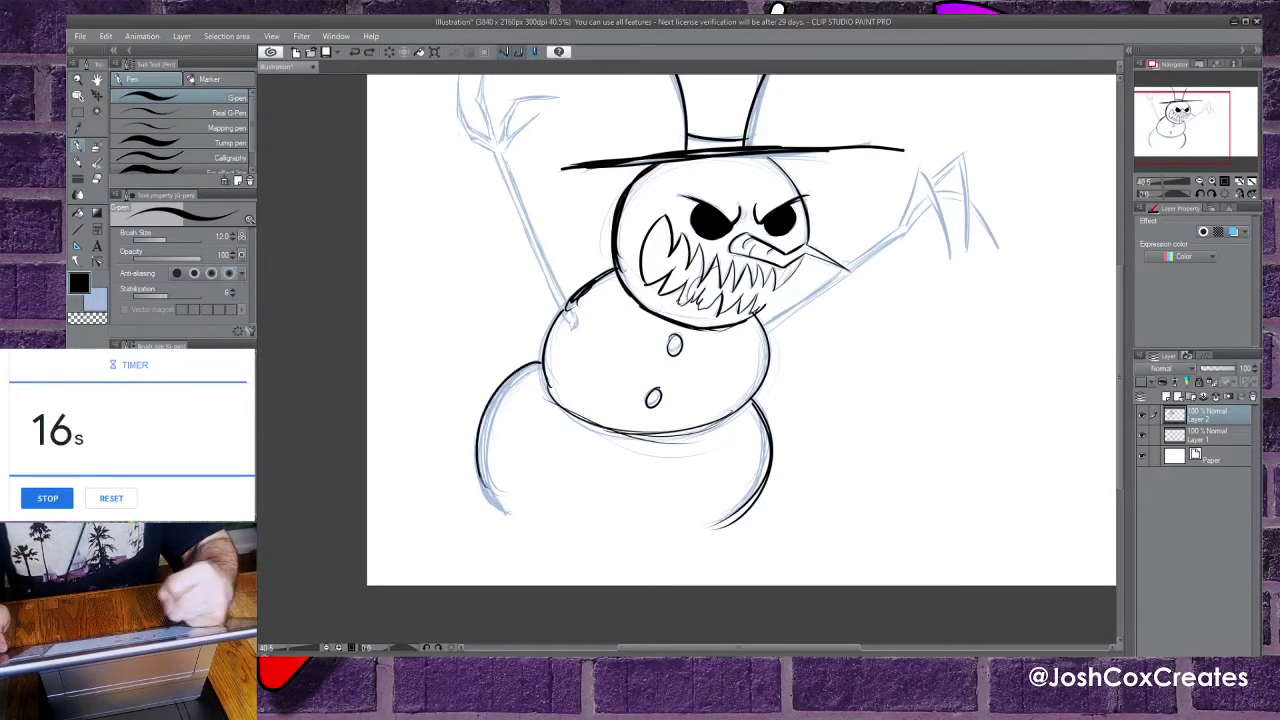
pyautogui.moveTo(532, 366); pyautogui.dragTo(482, 520)
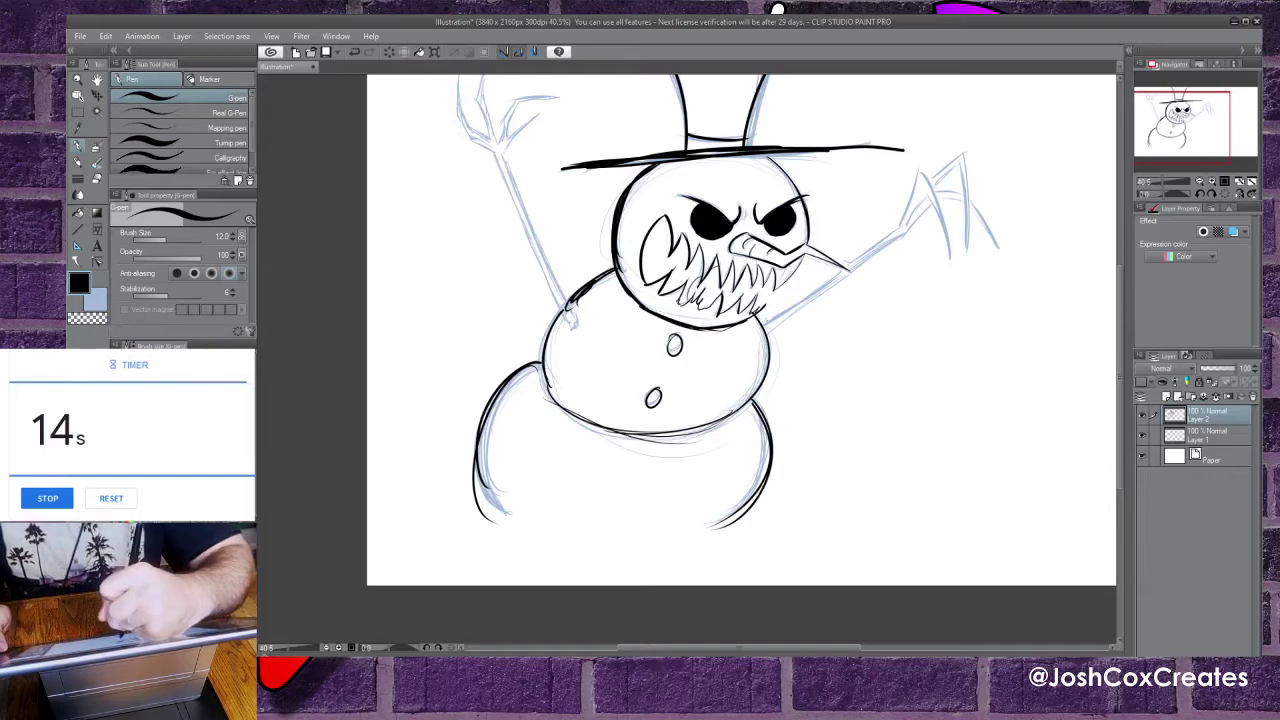
# Ink the right stick arm from the shoulder outward, including its bent, drooping clawed fingers.
pyautogui.moveTo(764, 321); pyautogui.dragTo(842, 267)
pyautogui.hotkey('ctrl', 'z')
pyautogui.moveTo(848, 264)
pyautogui.mouseDown()
pyautogui.moveTo(902, 230)
pyautogui.moveTo(924, 166)
pyautogui.moveTo(952, 254)
pyautogui.mouseUp()
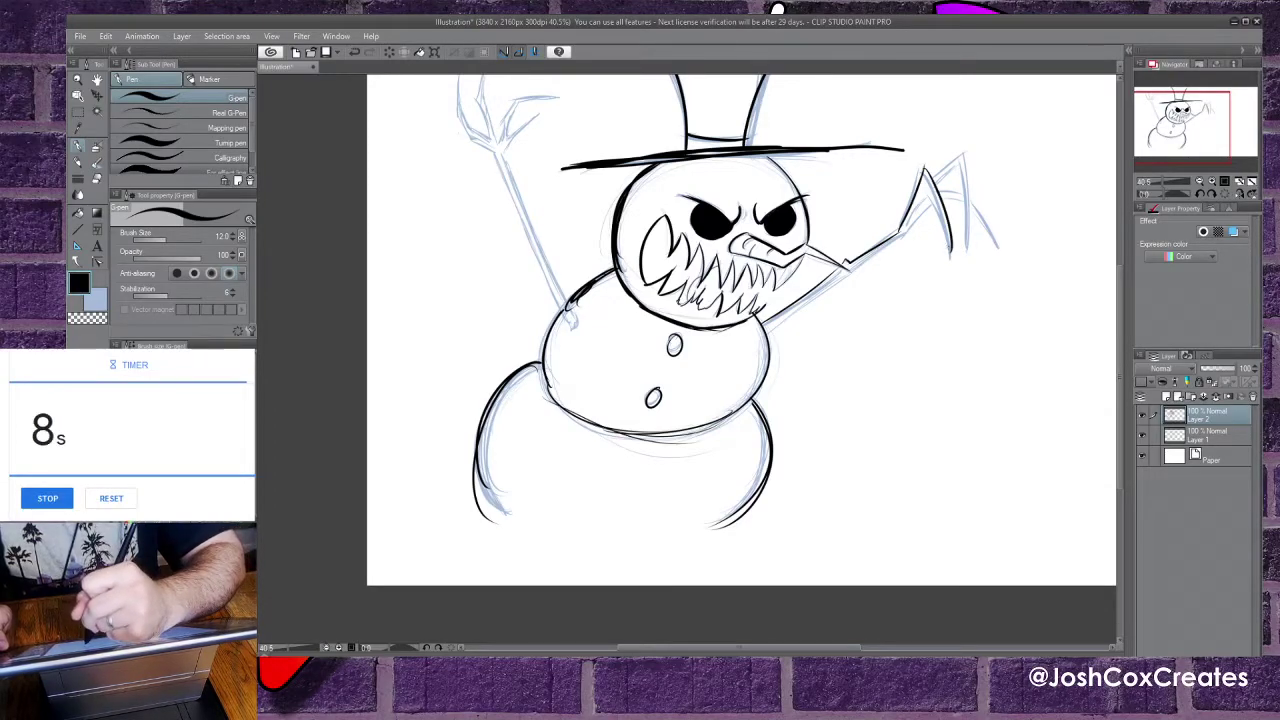
pyautogui.moveTo(931, 176)
pyautogui.mouseDown()
pyautogui.moveTo(966, 144)
pyautogui.moveTo(965, 254)
pyautogui.moveTo(957, 164)
pyautogui.moveTo(969, 199)
pyautogui.mouseUp()
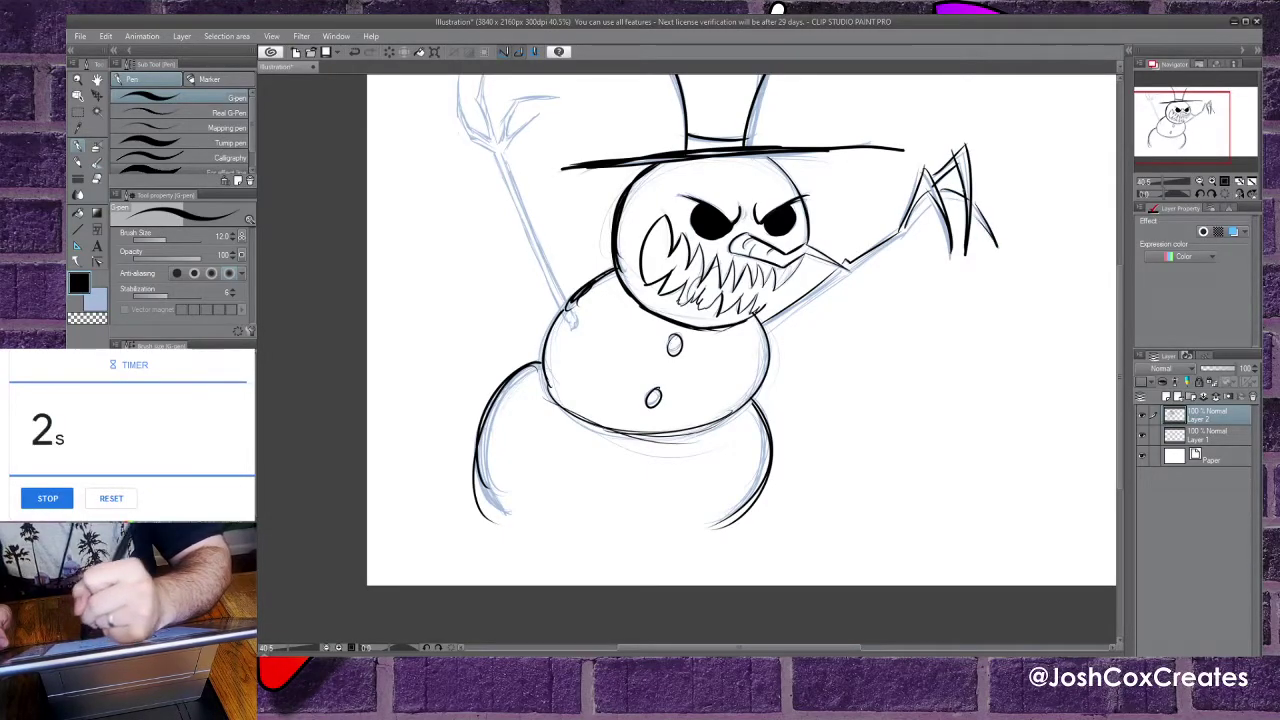
pyautogui.moveTo(966, 194); pyautogui.dragTo(850, 268)
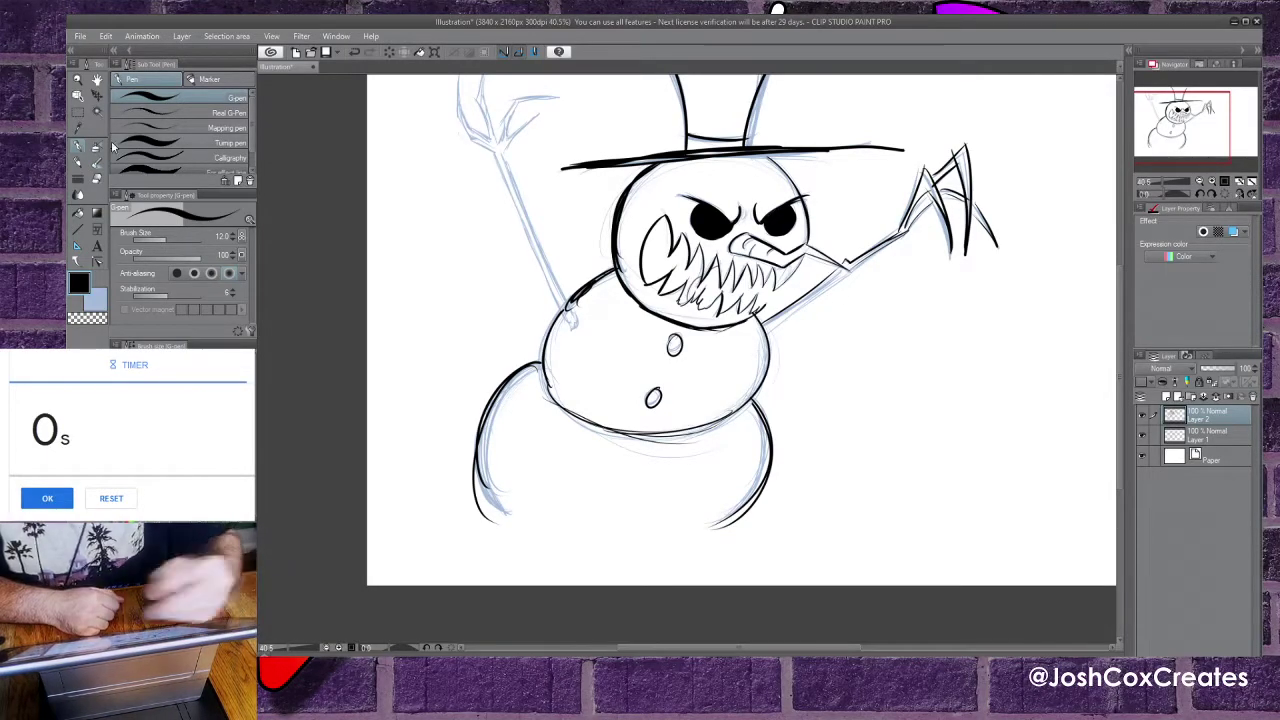
pyautogui.moveTo(844, 274)
pyautogui.mouseDown()
pyautogui.moveTo(766, 330)
pyautogui.moveTo(852, 268)
pyautogui.mouseUp()
pyautogui.moveTo(784, 322); pyautogui.dragTo(764, 338)
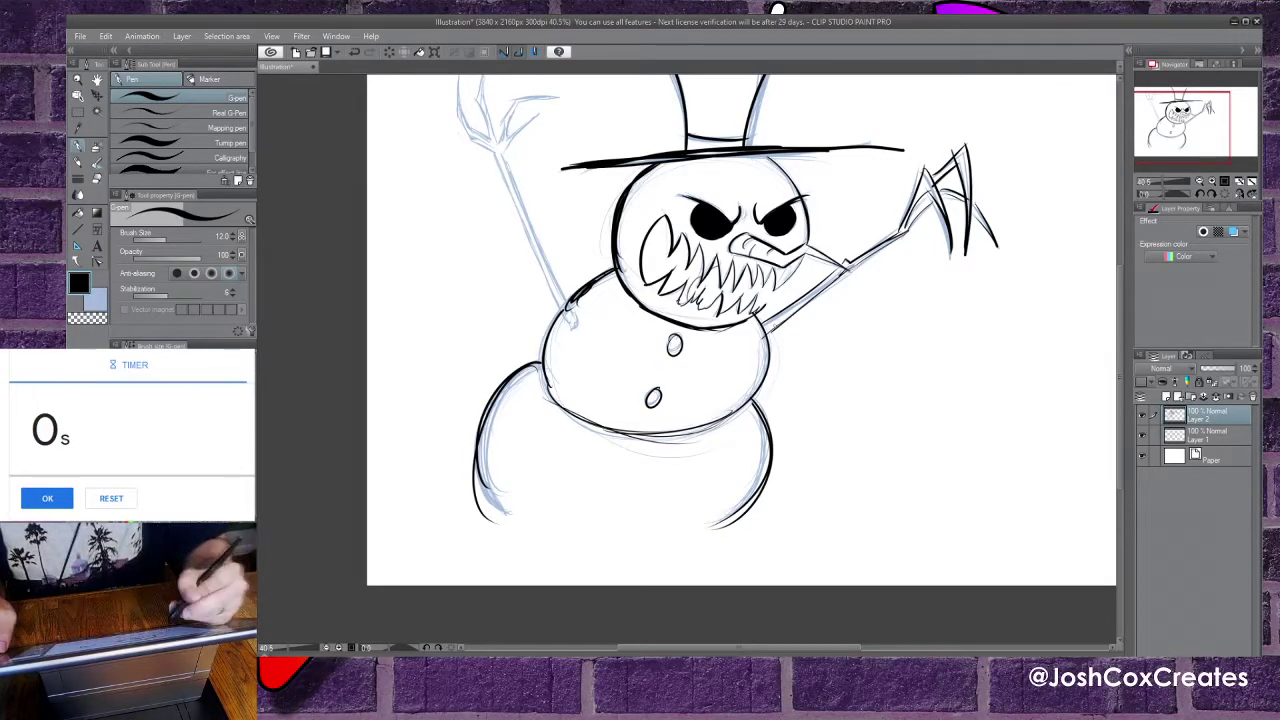
# Ink both edges of the raised left stick arm and the splayed clawed fingers of its hand.
pyautogui.moveTo(505, 152); pyautogui.dragTo(576, 322)
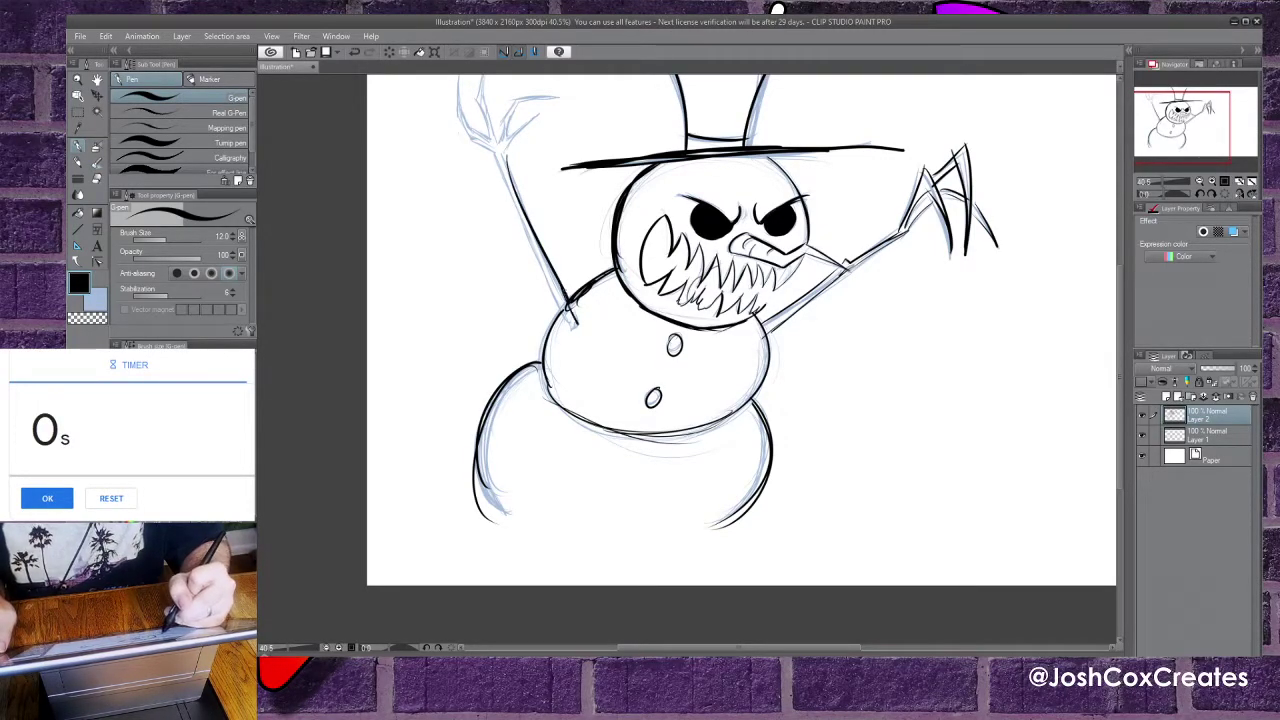
pyautogui.moveTo(494, 156); pyautogui.dragTo(568, 326)
pyautogui.moveTo(526, 96)
pyautogui.mouseDown()
pyautogui.moveTo(512, 114)
pyautogui.moveTo(554, 98)
pyautogui.moveTo(502, 141)
pyautogui.mouseUp()
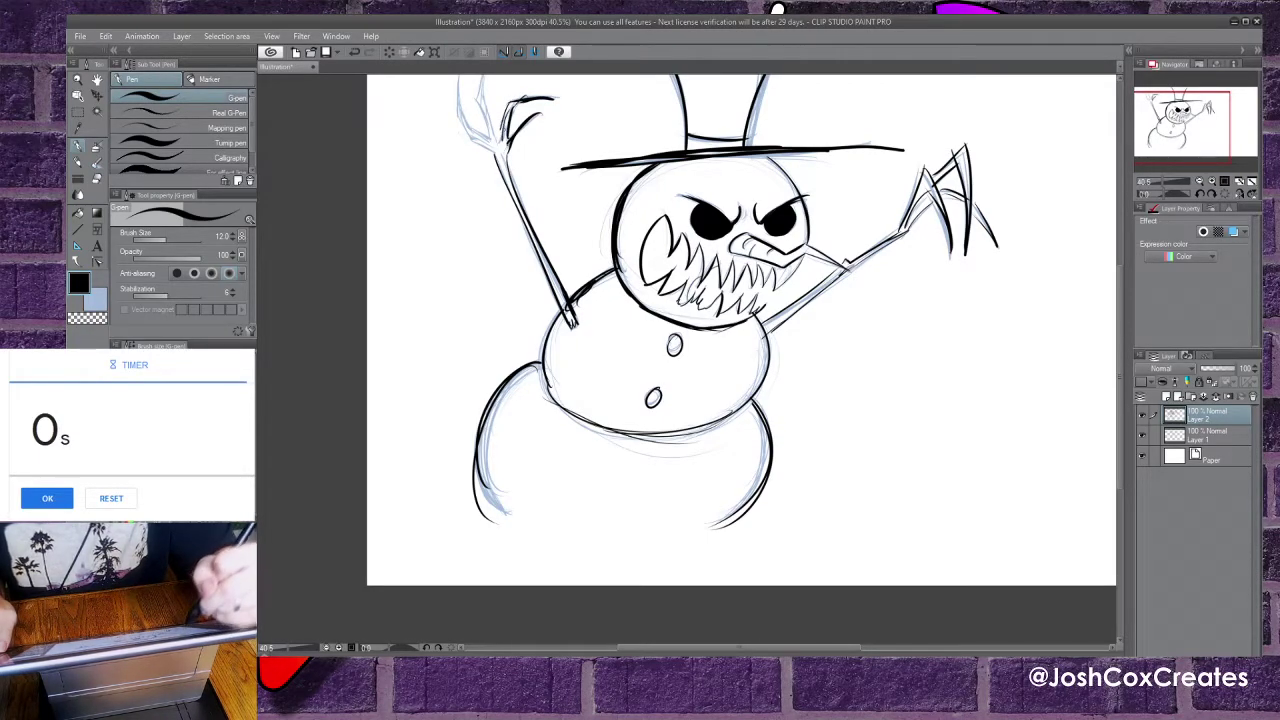
pyautogui.moveTo(482, 75)
pyautogui.mouseDown()
pyautogui.moveTo(502, 144)
pyautogui.moveTo(474, 108)
pyautogui.moveTo(496, 147)
pyautogui.mouseUp()
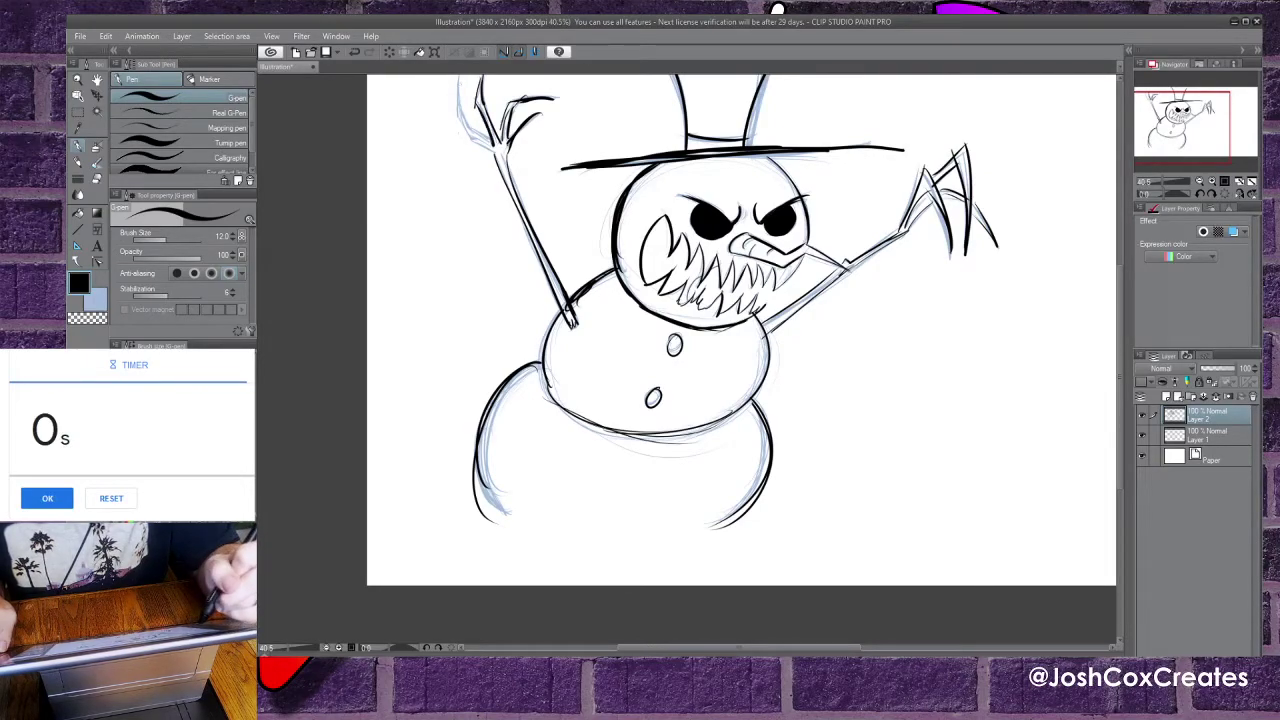
pyautogui.moveTo(456, 74); pyautogui.dragTo(470, 126)
pyautogui.moveTo(462, 110); pyautogui.dragTo(488, 134)
pyautogui.moveTo(458, 90); pyautogui.dragTo(501, 166)
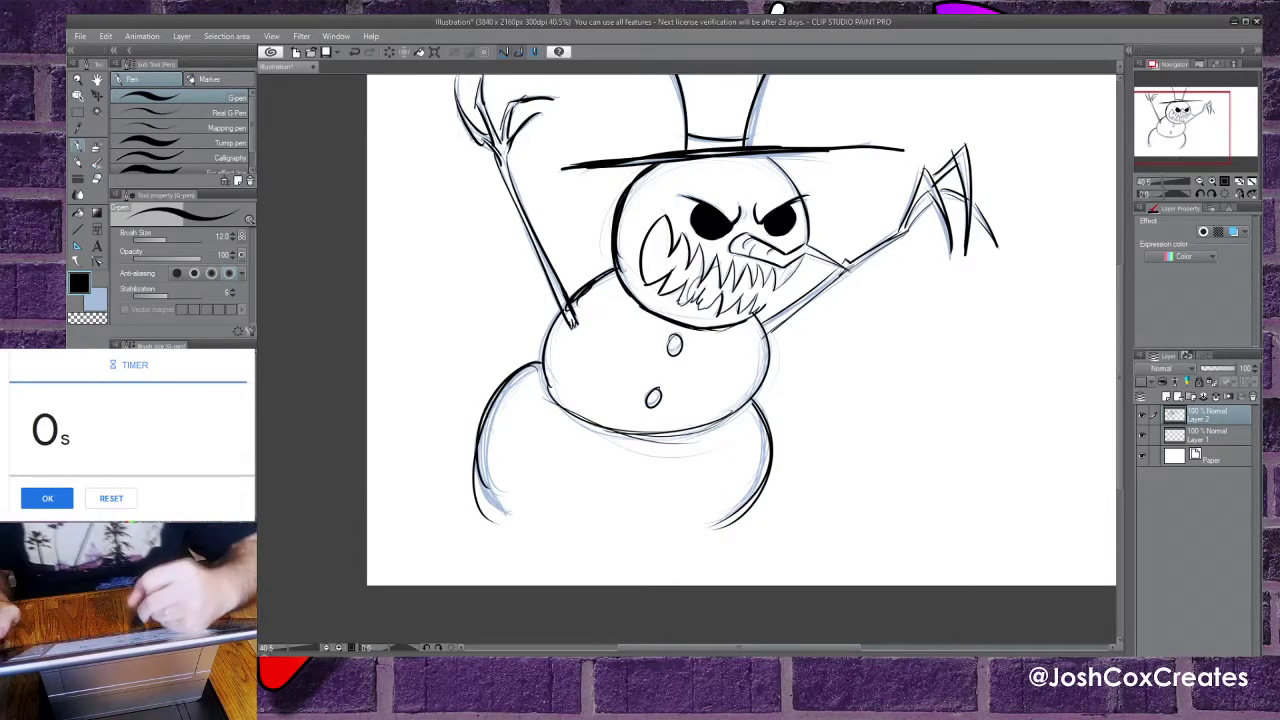
# Hide the blue sketch on Layer 1 and view the inked snowman on its own.
pyautogui.click(1143, 436)
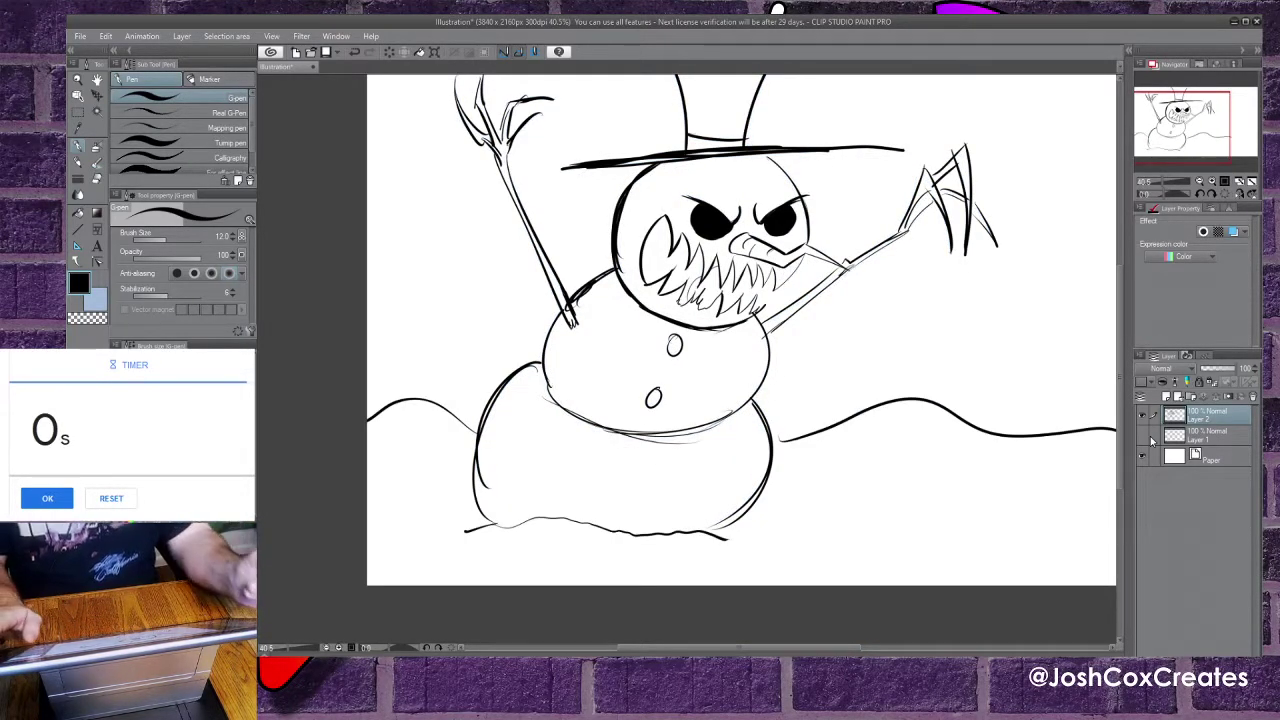
pyautogui.press('space')
pyautogui.moveTo(494, 260); pyautogui.dragTo(429, 330)
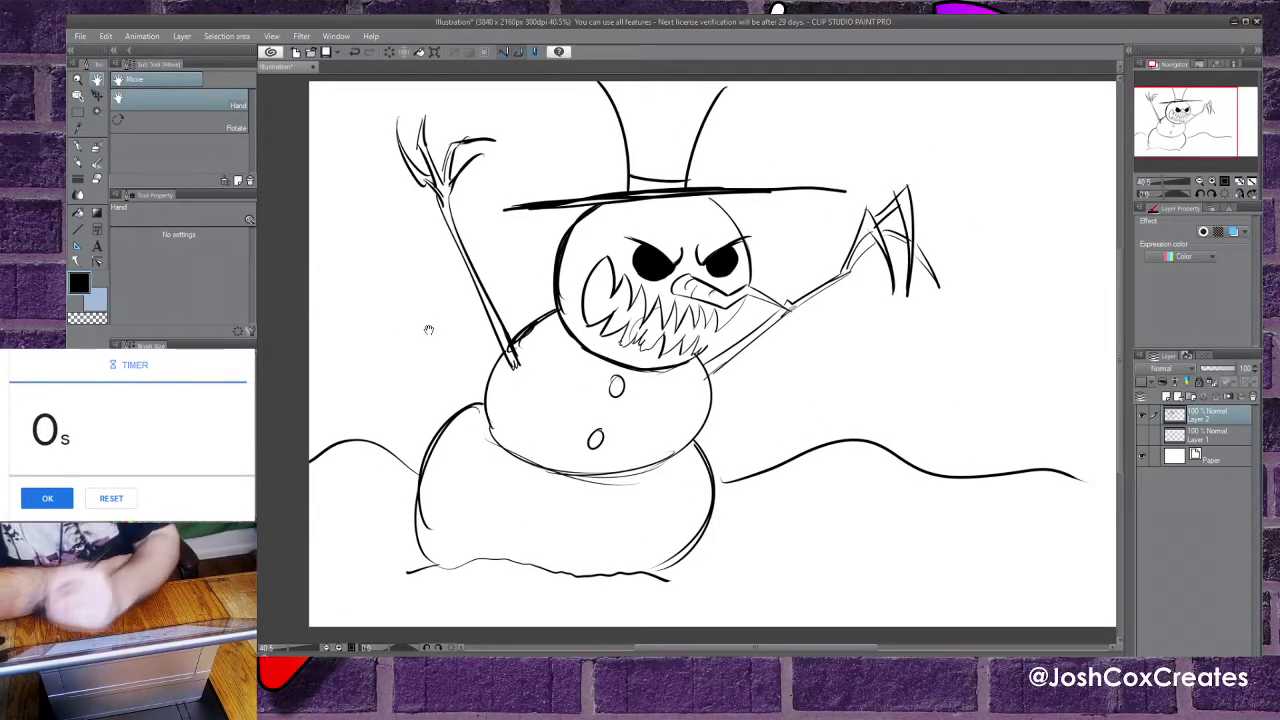
# Show Layer 1 without the ink layer and darken its sketch with Brightness/Contrast, both set to -100.
pyautogui.click(1150, 438)
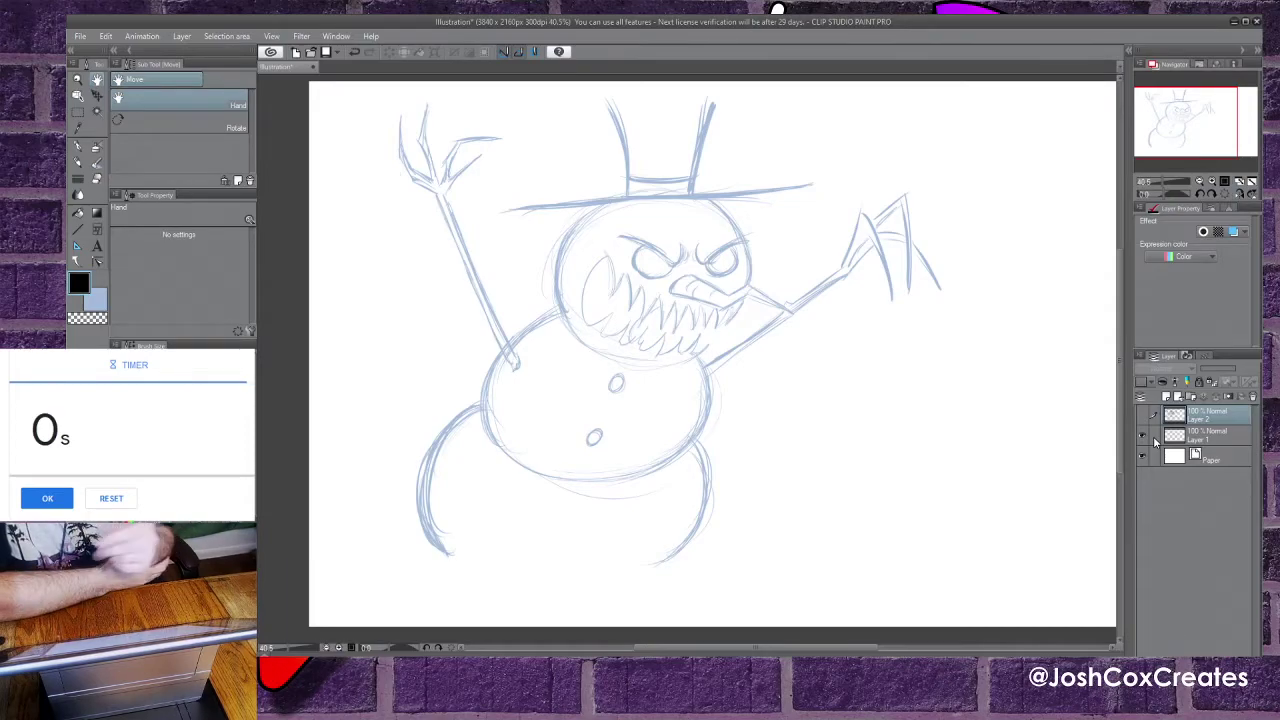
pyautogui.click(105, 36)
pyautogui.moveTo(167, 198)
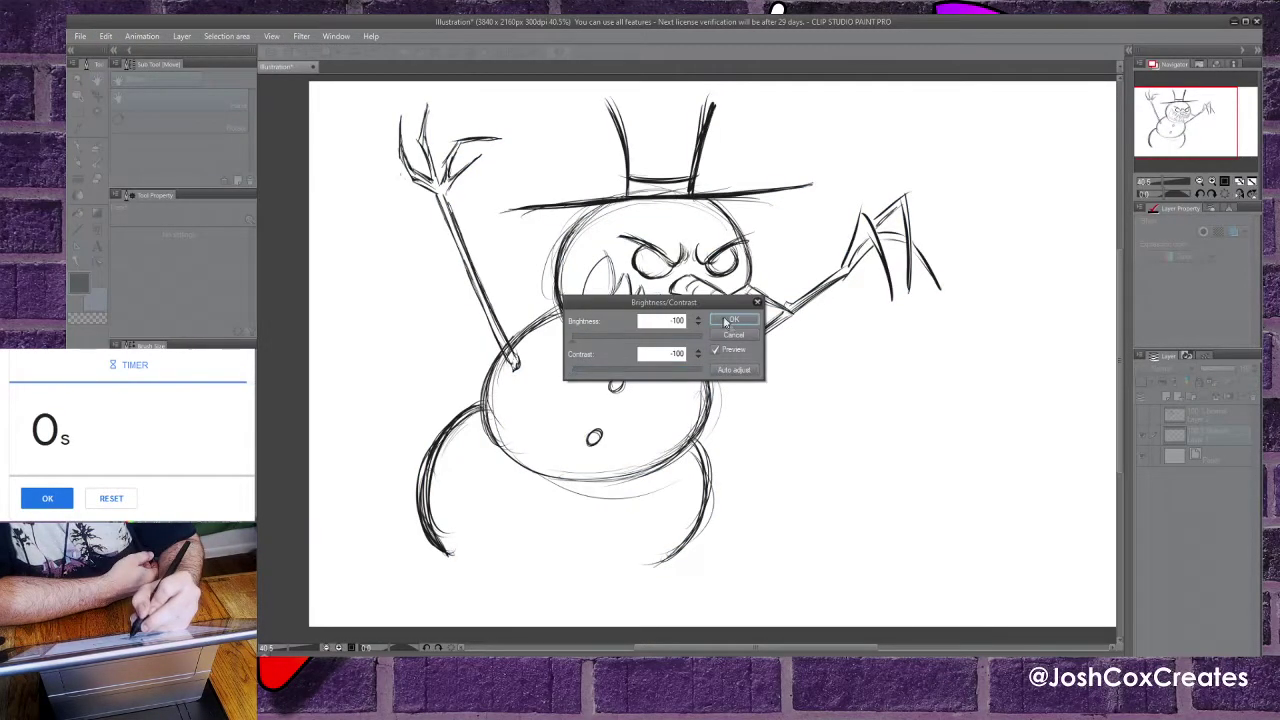
pyautogui.click(729, 320)
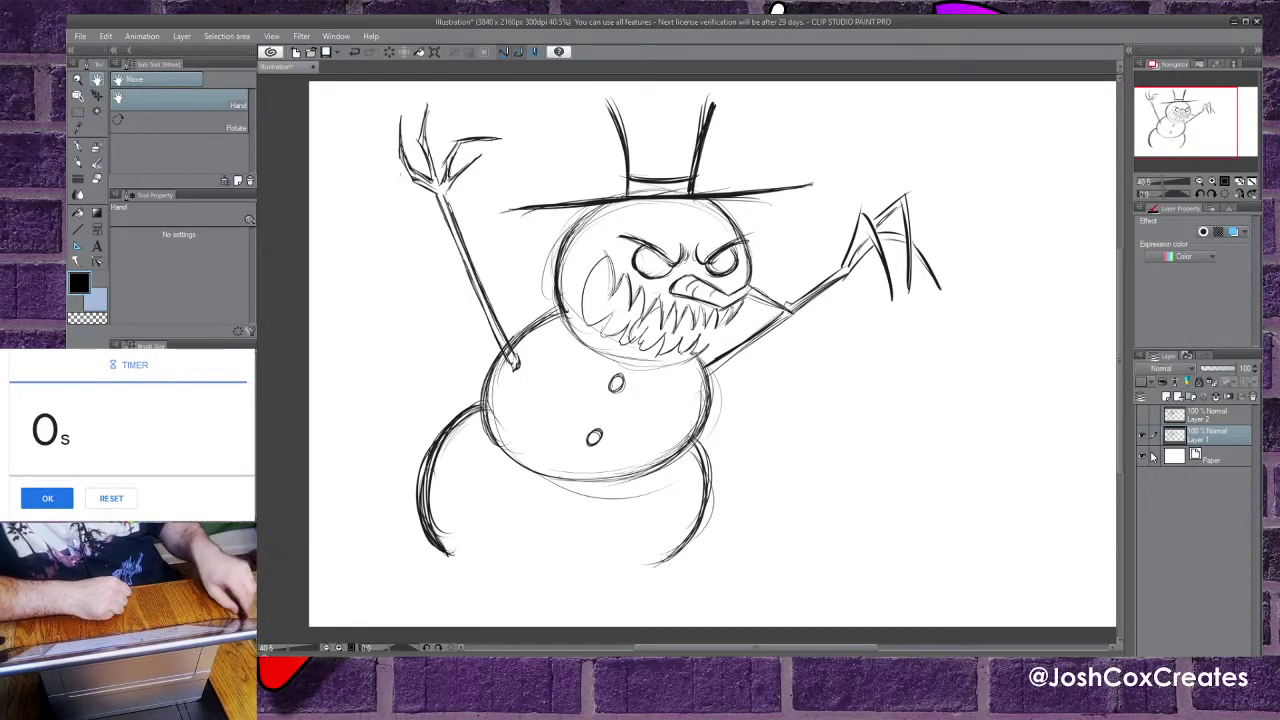
# Handwrite "OMG. Draw A Poodle." in black in the empty space beside the snowman's torso.
pyautogui.moveTo(800, 400); pyautogui.dragTo(776, 404)
pyautogui.moveTo(768, 382); pyautogui.dragTo(842, 400)
pyautogui.moveTo(866, 350)
pyautogui.mouseDown()
pyautogui.moveTo(858, 381)
pyautogui.moveTo(895, 385)
pyautogui.mouseUp()
pyautogui.moveTo(812, 432); pyautogui.dragTo(820, 502)
pyautogui.moveTo(868, 450)
pyautogui.mouseDown()
pyautogui.moveTo(920, 456)
pyautogui.moveTo(950, 420)
pyautogui.moveTo(1004, 430)
pyautogui.mouseUp()
pyautogui.moveTo(898, 492); pyautogui.dragTo(906, 572)
pyautogui.moveTo(935, 515); pyautogui.dragTo(988, 540)
pyautogui.moveTo(996, 446); pyautogui.dragTo(1000, 542)
pyautogui.moveTo(1008, 450); pyautogui.dragTo(1012, 528)
pyautogui.moveTo(1018, 512); pyautogui.dragTo(1040, 520)
pyautogui.moveTo(1049, 509); pyautogui.dragTo(1050, 512)
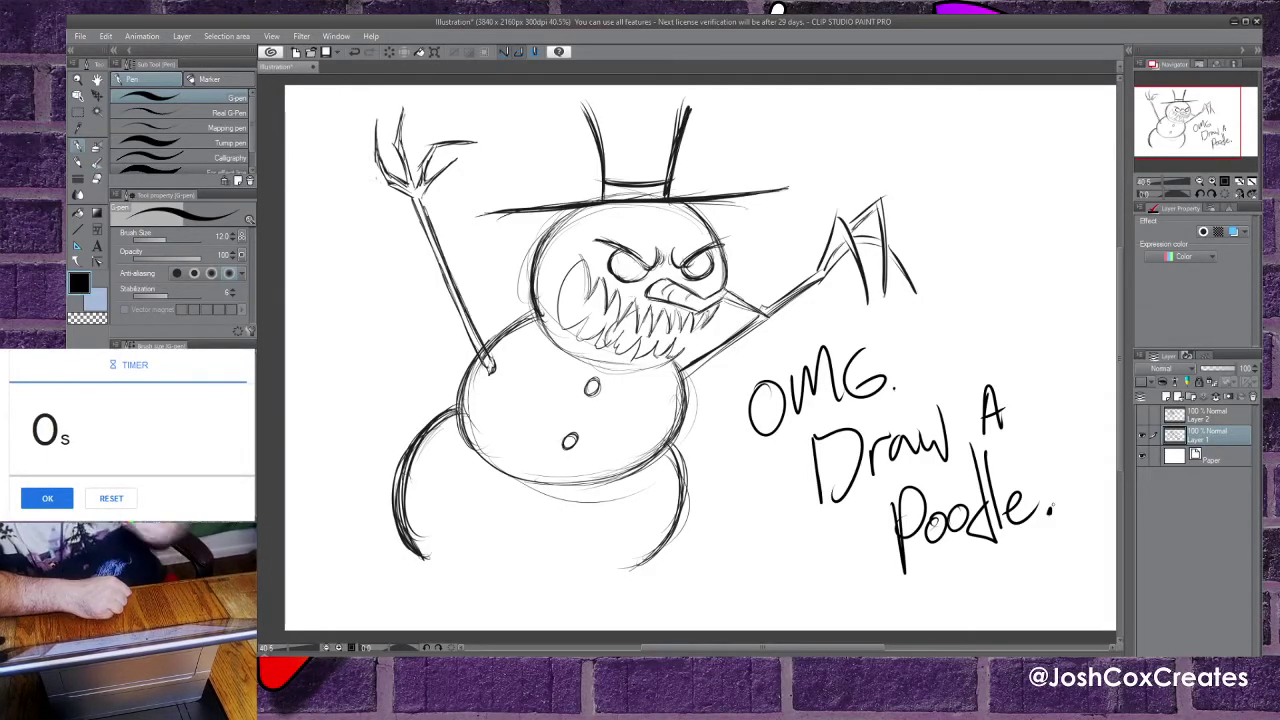
# Undo all the handwritten strokes of the poodle note beside the snowman.
pyautogui.hotkey('ctrl', 'z')
pyautogui.hotkey('ctrl', 'z')
pyautogui.hotkey('ctrl', 'z')
pyautogui.hotkey('ctrl', 'z')
pyautogui.hotkey('ctrl', 'z')
pyautogui.hotkey('ctrl', 'z')
pyautogui.hotkey('ctrl', 'z')
pyautogui.hotkey('ctrl', 'z')
pyautogui.hotkey('ctrl', 'z')
pyautogui.hotkey('ctrl', 'z')
pyautogui.hotkey('ctrl', 'z')
pyautogui.hotkey('ctrl', 'z')
pyautogui.hotkey('ctrl', 'z')
pyautogui.hotkey('ctrl', 'z')
pyautogui.hotkey('ctrl', 'z')
pyautogui.hotkey('ctrl', 'z')
pyautogui.hotkey('ctrl', 'z')
pyautogui.hotkey('ctrl', 'z')
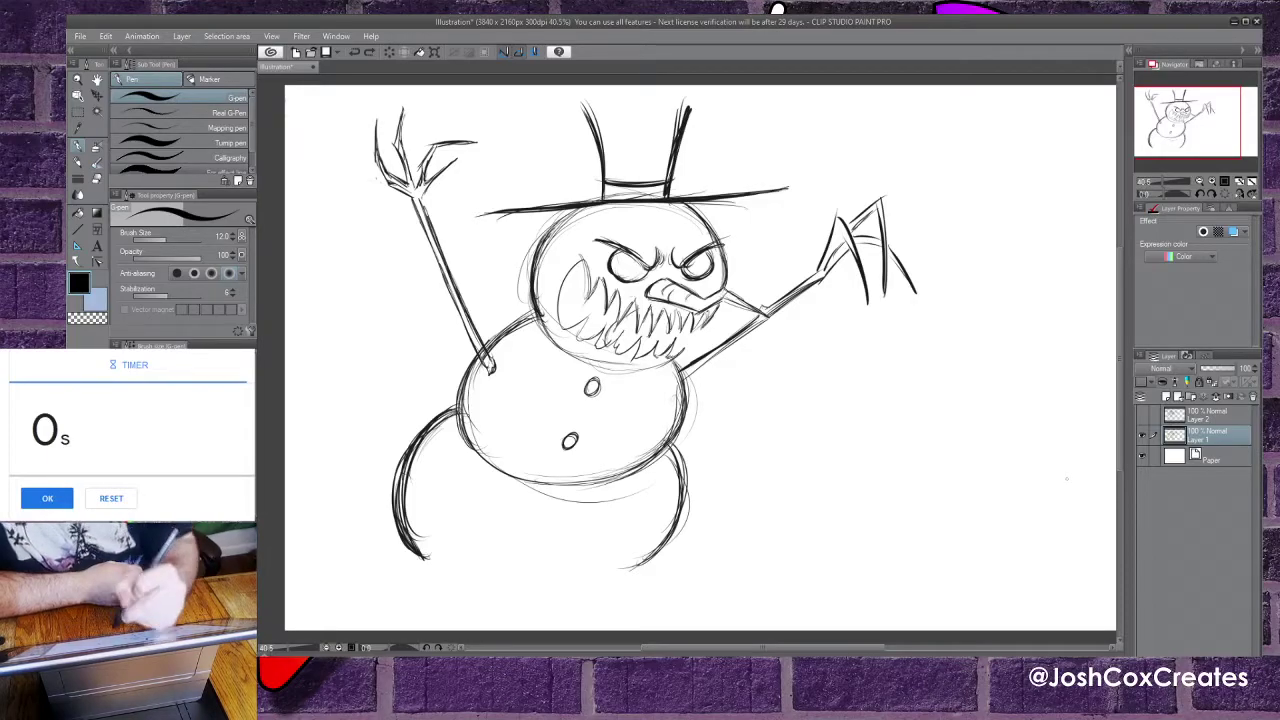
# Handwrite "Adj. Noun. Verb." in black in the empty space below the right arm.
pyautogui.moveTo(762, 455); pyautogui.dragTo(781, 452)
pyautogui.moveTo(800, 430); pyautogui.dragTo(792, 398)
pyautogui.moveTo(845, 436)
pyautogui.mouseDown()
pyautogui.moveTo(910, 412)
pyautogui.moveTo(914, 424)
pyautogui.mouseUp()
pyautogui.moveTo(944, 362)
pyautogui.mouseDown()
pyautogui.moveTo(988, 428)
pyautogui.moveTo(1002, 414)
pyautogui.moveTo(1020, 428)
pyautogui.mouseUp()
# Handwrite the quoted words "Stinky", "Clown" and "juggling" beneath the matching parts of speech.
pyautogui.moveTo(752, 492); pyautogui.dragTo(728, 532)
pyautogui.moveTo(762, 480)
pyautogui.mouseDown()
pyautogui.moveTo(778, 522)
pyautogui.moveTo(794, 520)
pyautogui.moveTo(800, 536)
pyautogui.mouseUp()
pyautogui.moveTo(712, 492); pyautogui.dragTo(716, 500)
pyautogui.moveTo(852, 478); pyautogui.dragTo(906, 506)
pyautogui.moveTo(908, 476); pyautogui.dragTo(944, 470)
pyautogui.moveTo(962, 462); pyautogui.dragTo(956, 510)
pyautogui.moveTo(968, 480)
pyautogui.mouseDown()
pyautogui.moveTo(1018, 470)
pyautogui.moveTo(1036, 504)
pyautogui.mouseUp()
pyautogui.moveTo(1052, 460); pyautogui.dragTo(1056, 470)
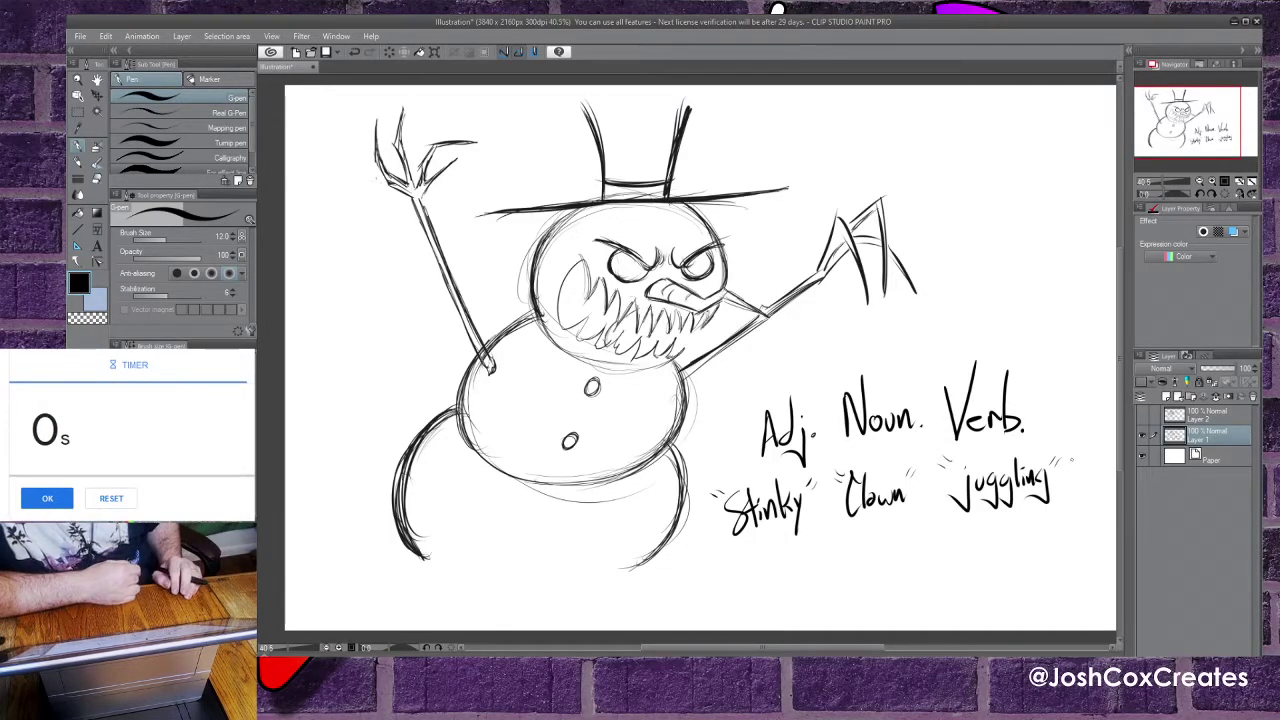
# Erase both handwritten lines of word prompts with a much larger Hard eraser.
pyautogui.press('e')
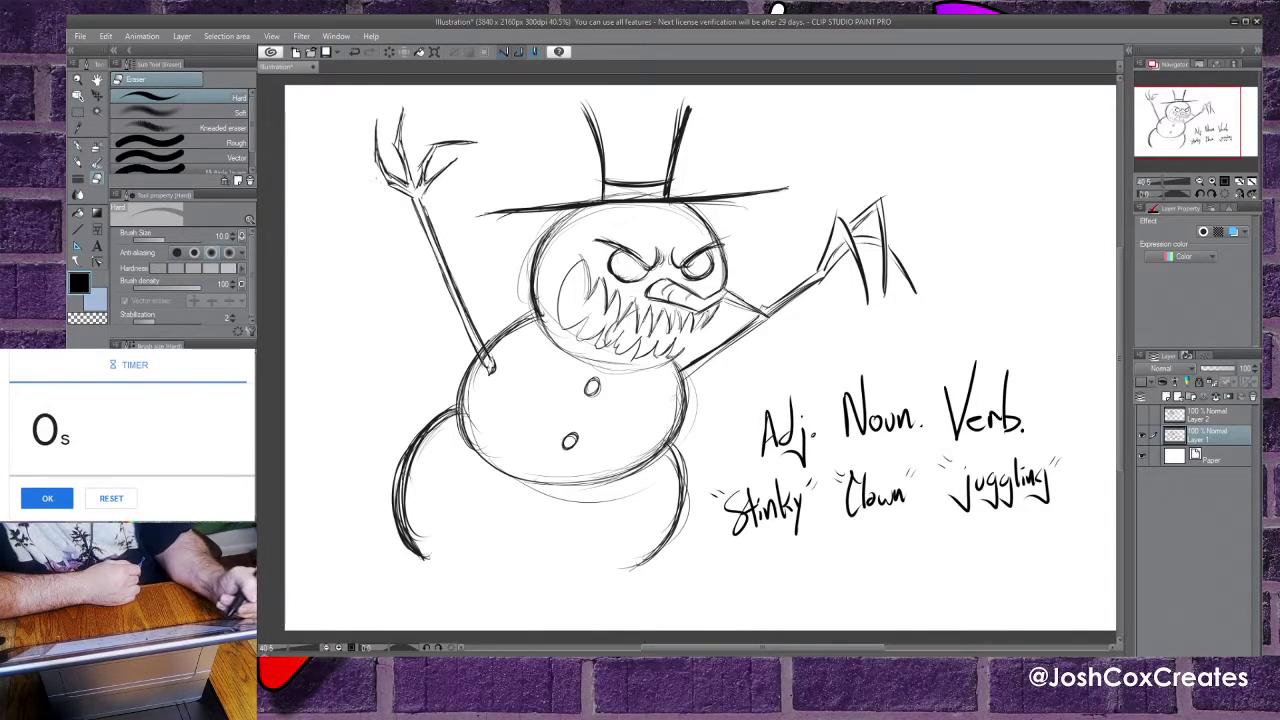
pyautogui.press(']')
pyautogui.press(']')
pyautogui.press(']')
pyautogui.press(']')
pyautogui.press(']')
pyautogui.press(']')
pyautogui.press(']')
pyautogui.press(']')
pyautogui.press(']')
pyautogui.press(']')
pyautogui.press(']')
pyautogui.press(']')
pyautogui.press(']')
pyautogui.moveTo(1042, 490)
pyautogui.mouseDown()
pyautogui.moveTo(975, 335)
pyautogui.moveTo(990, 470)
pyautogui.moveTo(940, 385)
pyautogui.moveTo(915, 415)
pyautogui.moveTo(865, 410)
pyautogui.moveTo(865, 500)
pyautogui.moveTo(800, 440)
pyautogui.moveTo(748, 533)
pyautogui.moveTo(714, 486)
pyautogui.moveTo(723, 514)
pyautogui.mouseUp()
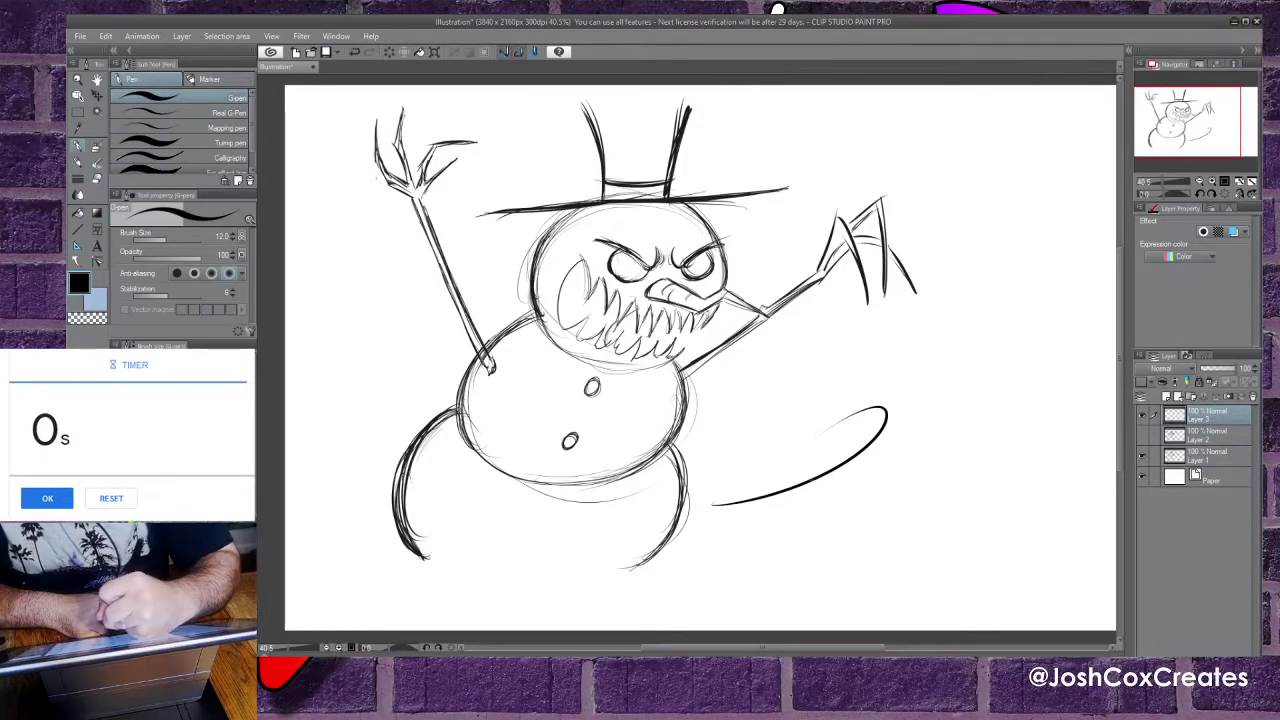
# Sign the drawing with the artist's signature on a new layer, in the space below the right arm.
pyautogui.moveTo(822, 500)
pyautogui.mouseDown()
pyautogui.moveTo(780, 518)
pyautogui.moveTo(840, 486)
pyautogui.moveTo(912, 400)
pyautogui.moveTo(920, 466)
pyautogui.moveTo(920, 446)
pyautogui.moveTo(886, 508)
pyautogui.mouseUp()
pyautogui.moveTo(942, 446)
pyautogui.mouseDown()
pyautogui.moveTo(932, 454)
pyautogui.moveTo(989, 417)
pyautogui.mouseUp()
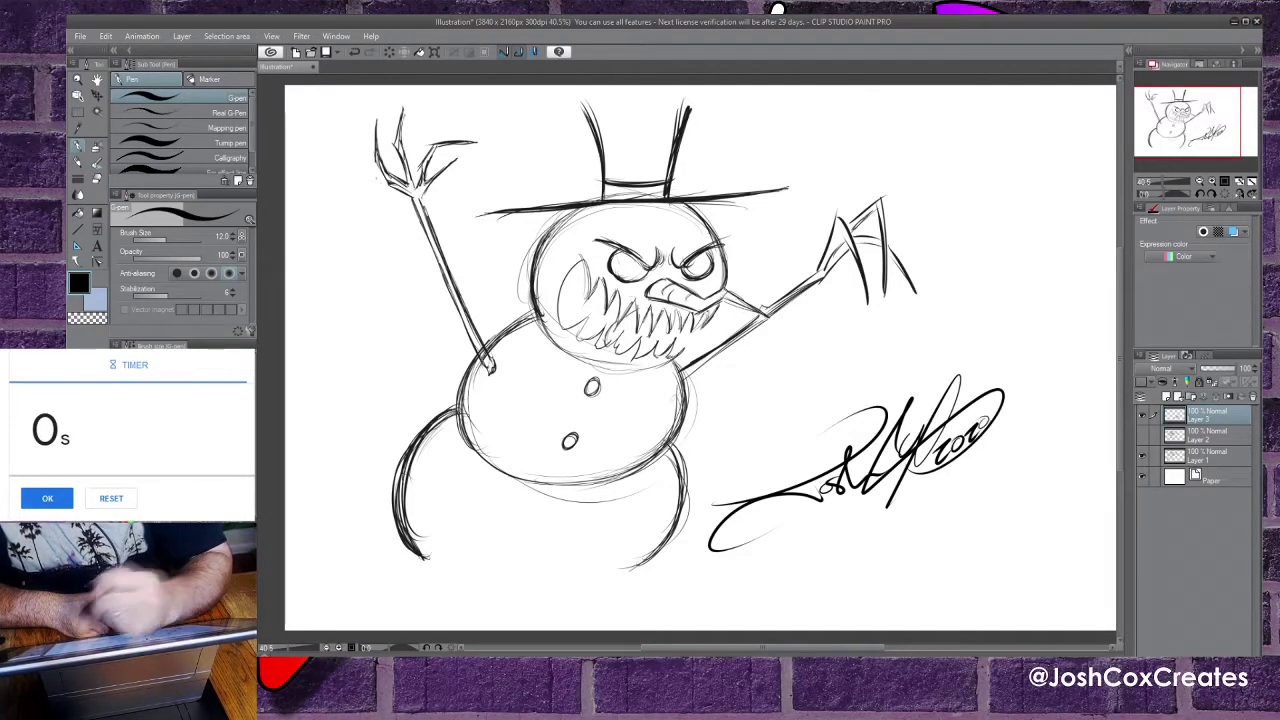